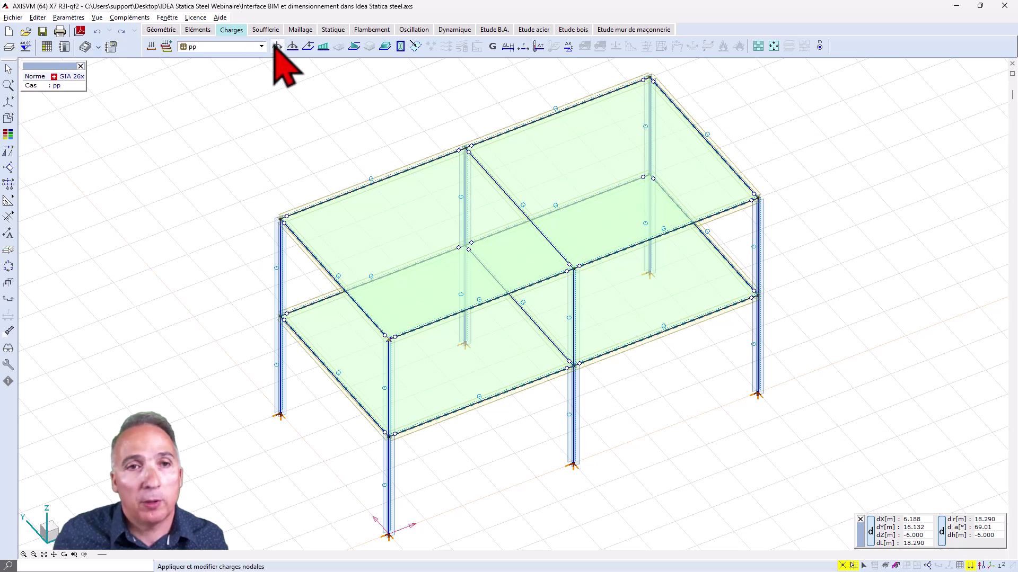
Review the surcharge and charge utile load cases on the frame and bring up the static My moment results
{"action": "left_click", "coordinate": [262, 47]}
{"action": "left_click", "coordinate": [224, 88]}
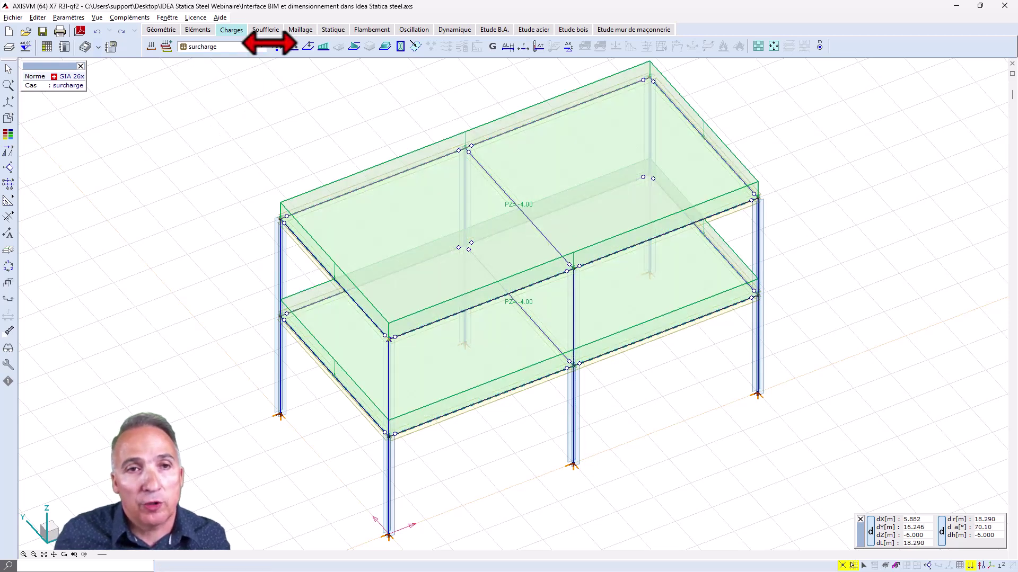
{"action": "left_click", "coordinate": [261, 47]}
{"action": "left_click", "coordinate": [222, 105]}
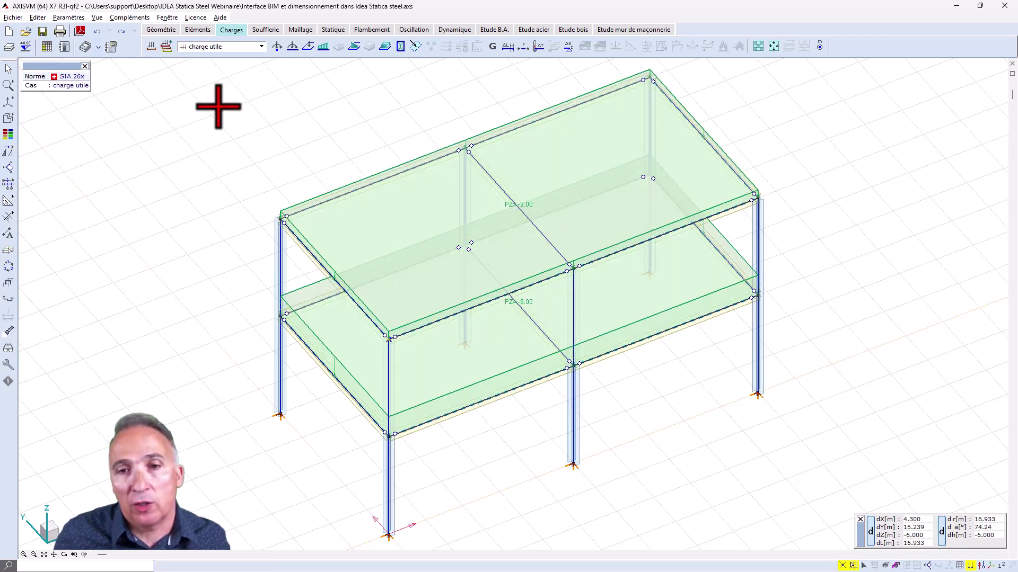
{"action": "left_click", "coordinate": [343, 32]}
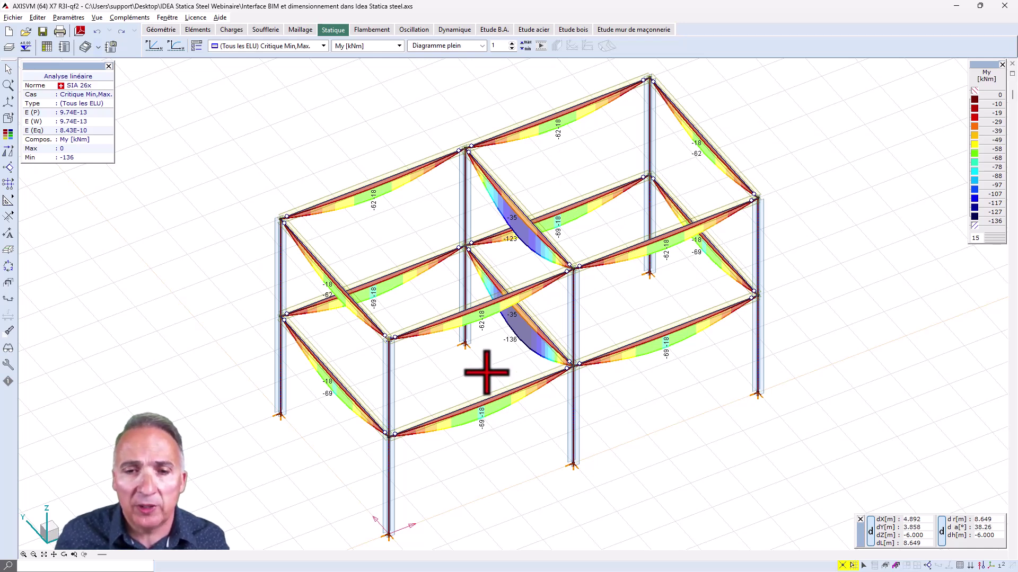
Select the entire two-storey frame and launch IDEA StatiCa Checkbot from AxisVM
{"action": "left_click_drag", "start_coordinate": [295, 267], "coordinate": [253, 175]}
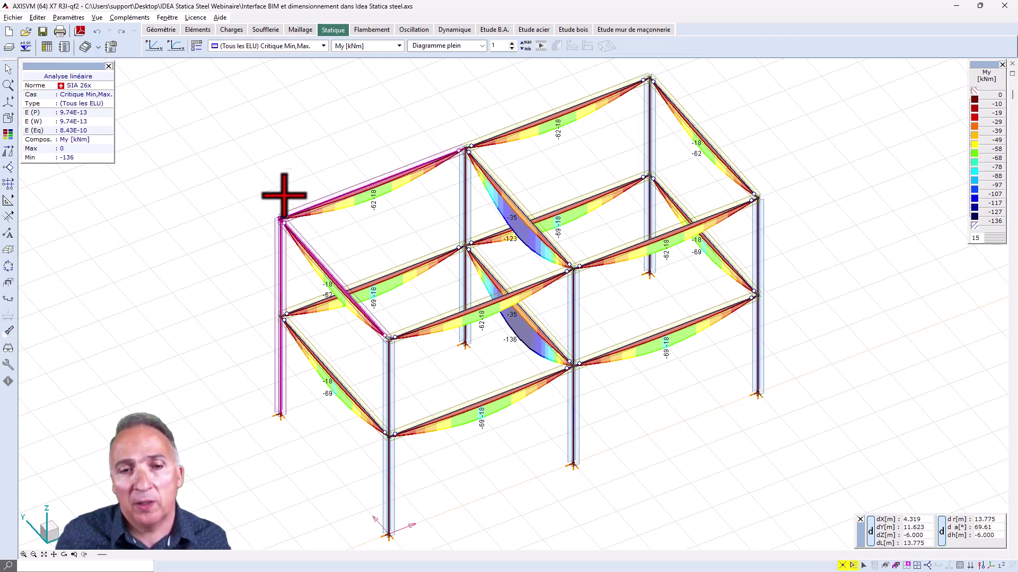
{"action": "left_click", "coordinate": [365, 232]}
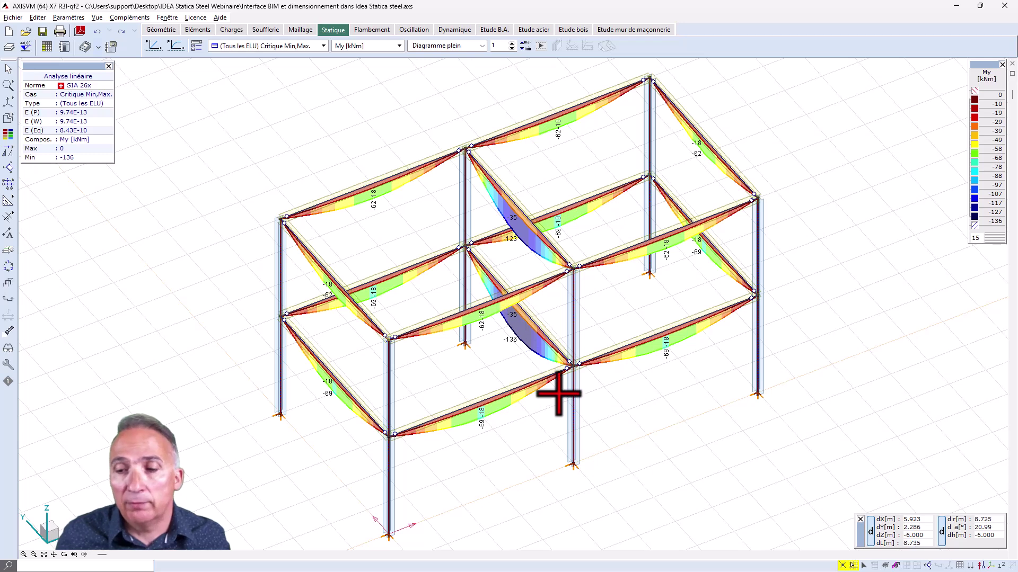
{"action": "scroll", "coordinate": [558, 387], "scroll_direction": "down", "scroll_amount": 1}
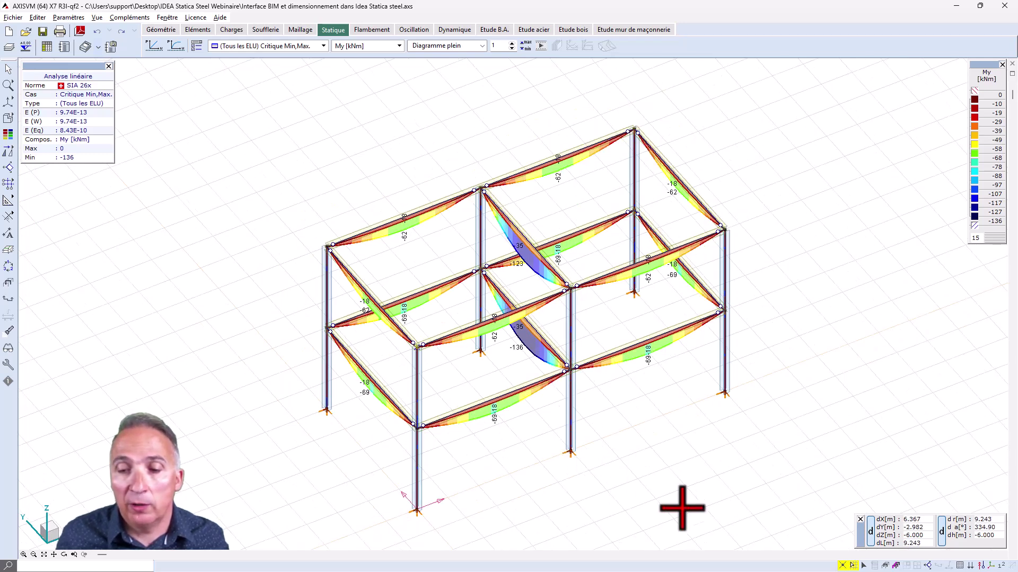
{"action": "left_click_drag", "start_coordinate": [808, 545], "coordinate": [234, 100]}
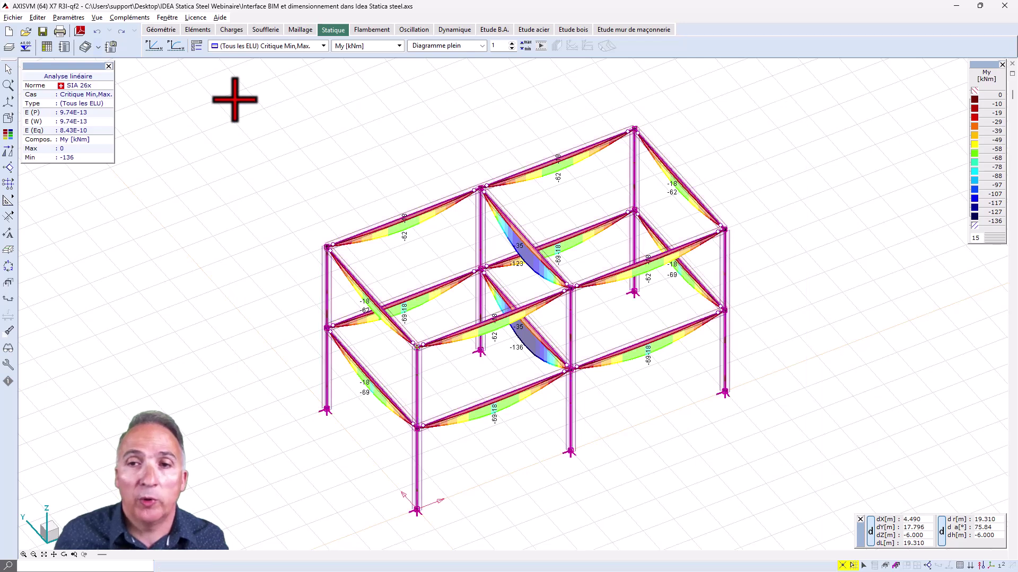
{"action": "left_click", "coordinate": [130, 18]}
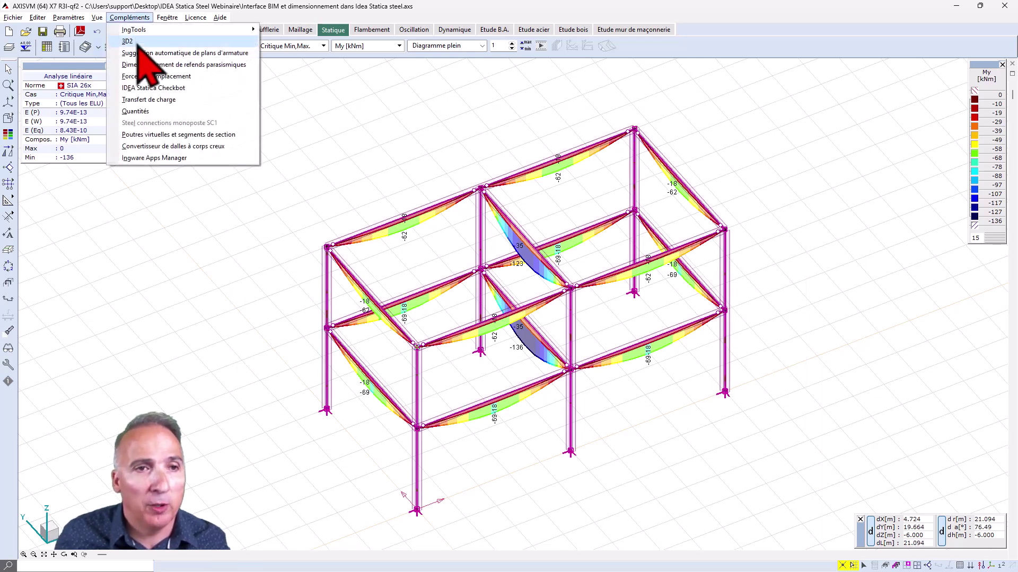
{"action": "left_click", "coordinate": [151, 88]}
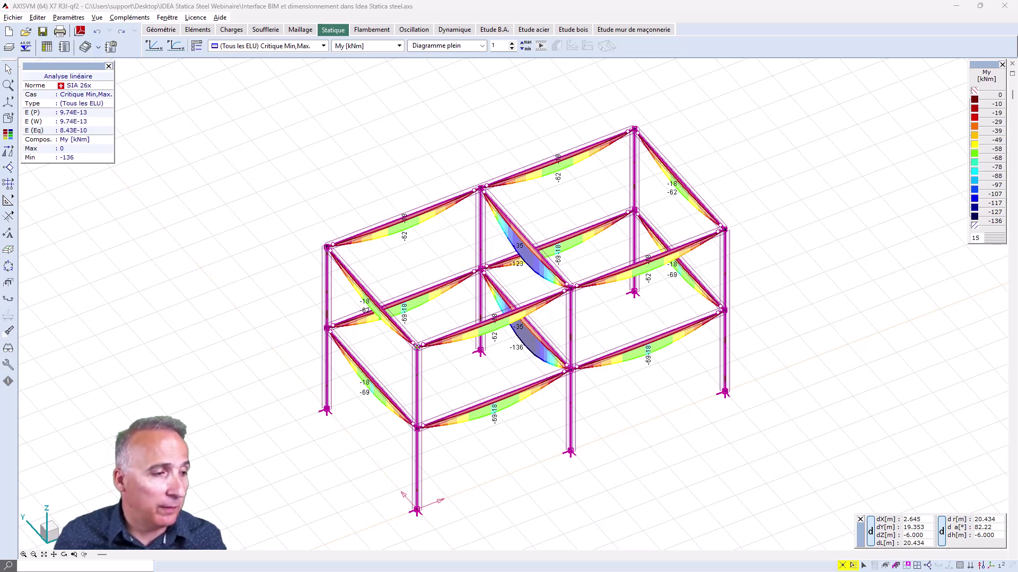
Maximize Checkbot and create a new steel (Acier) project using the European norm
{"action": "left_click_drag", "start_coordinate": [0, 66], "coordinate": [563, 80]}
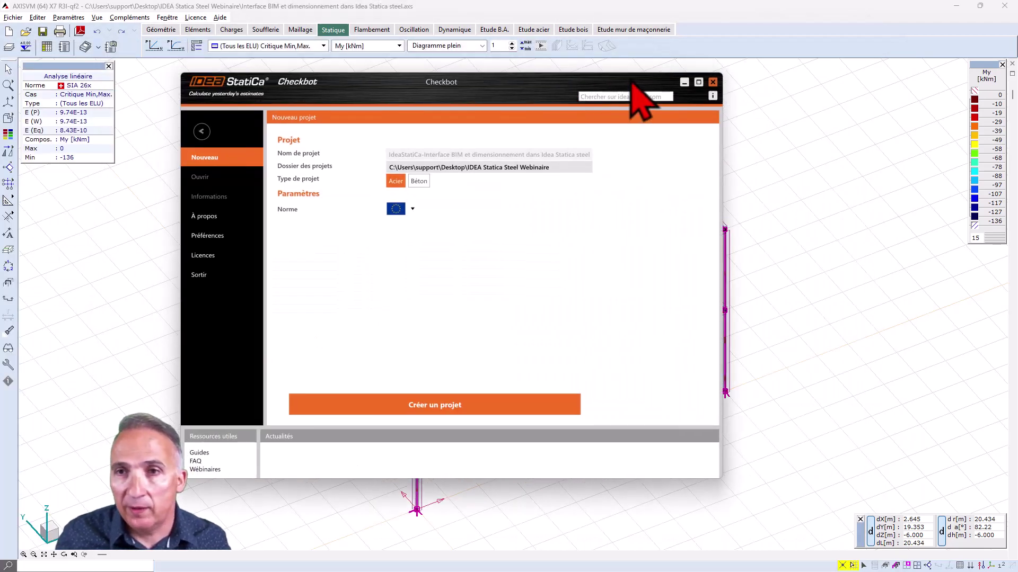
{"action": "left_click", "coordinate": [698, 84]}
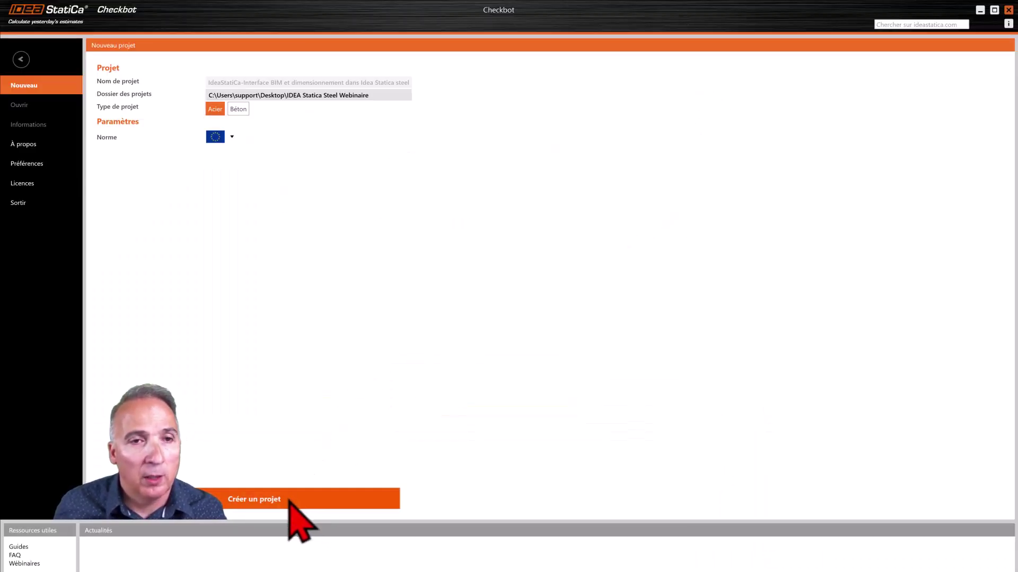
{"action": "left_click", "coordinate": [233, 138]}
{"action": "left_click", "coordinate": [234, 138]}
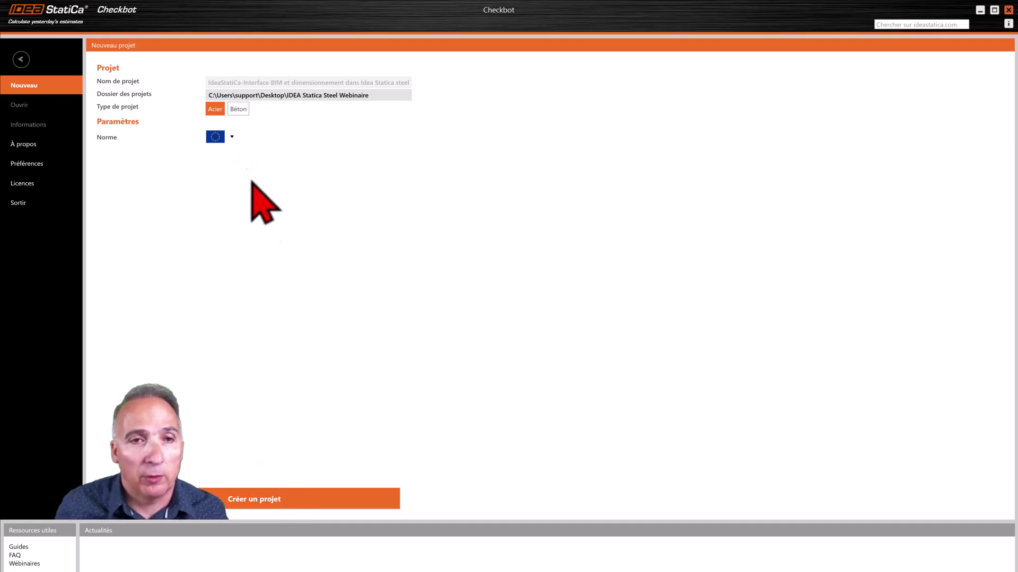
{"action": "left_click", "coordinate": [283, 502]}
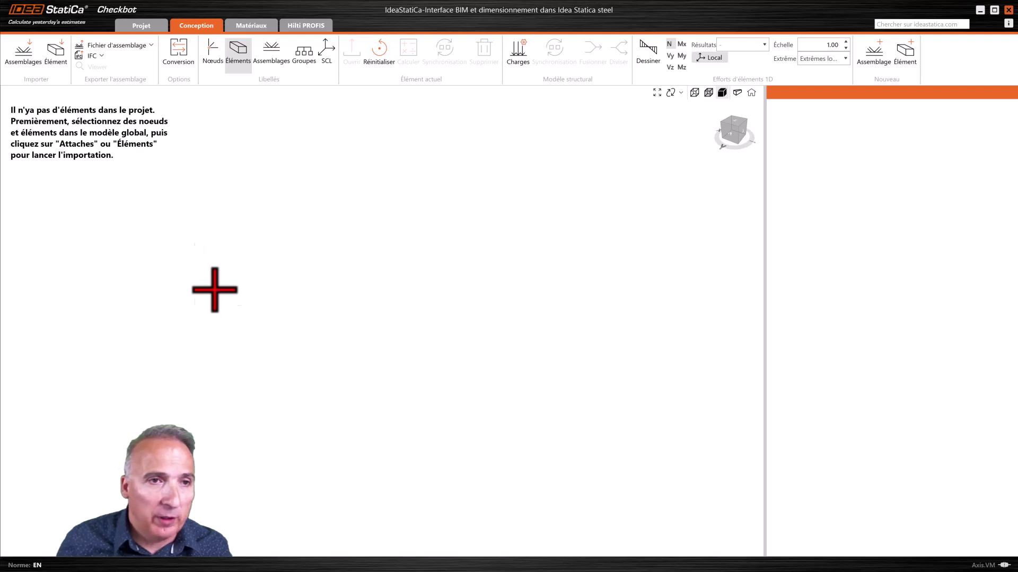
Import the assemblies of the selected frame into the Checkbot project
{"action": "left_click", "coordinate": [27, 59]}
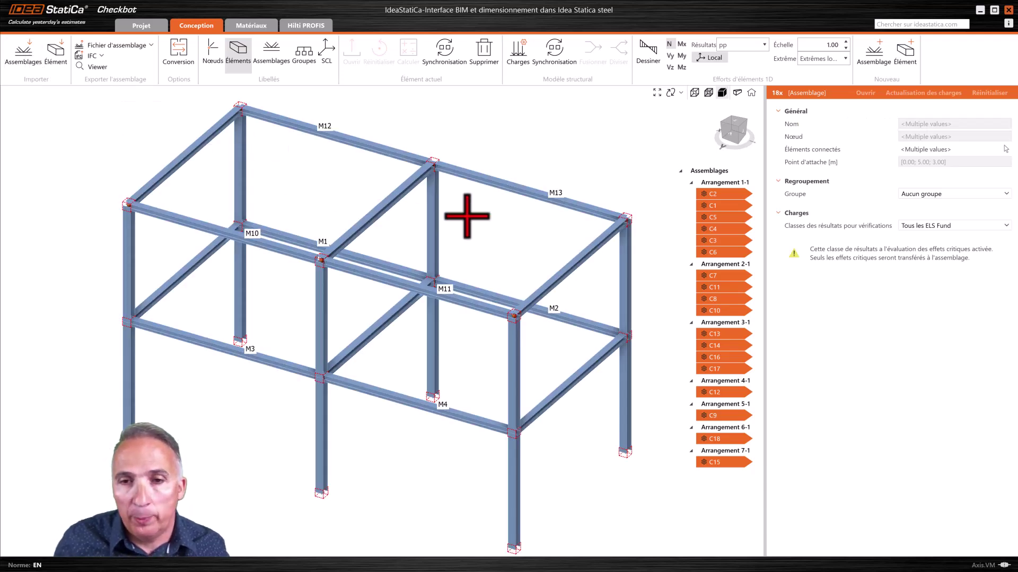
{"action": "scroll", "coordinate": [466, 216], "scroll_direction": "down", "scroll_amount": 2}
{"action": "scroll", "coordinate": [466, 216], "scroll_direction": "up", "scroll_amount": 2}
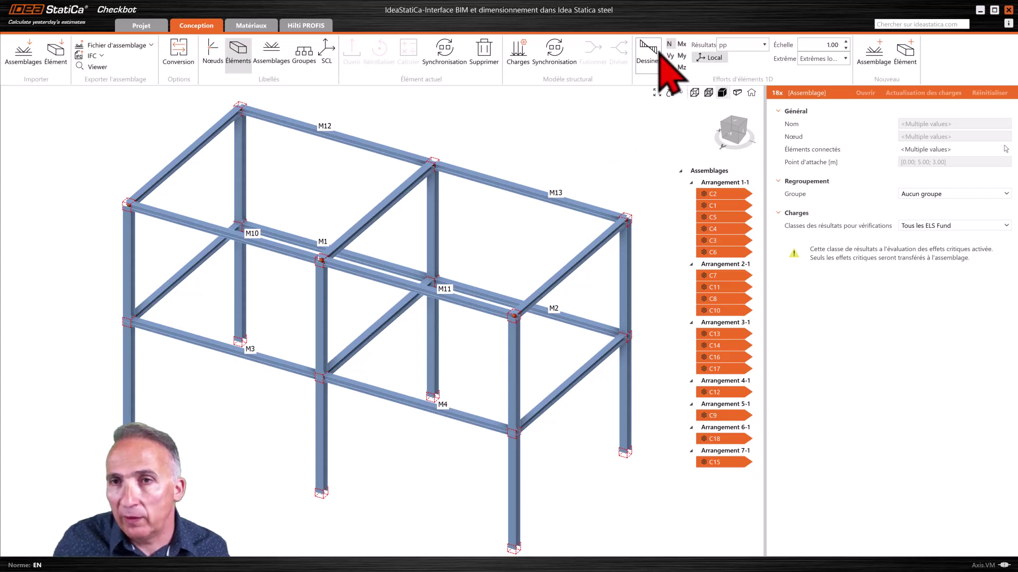
Make the members transparent and draw their My bending moment diagrams for the Tous les ELS Fund result class
{"action": "left_click", "coordinate": [708, 93]}
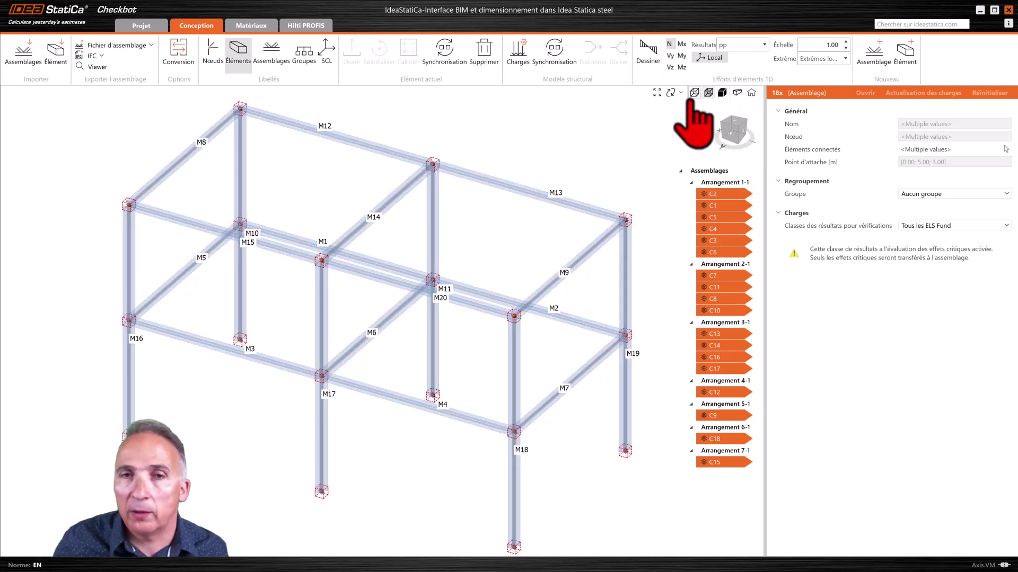
{"action": "left_click", "coordinate": [649, 53]}
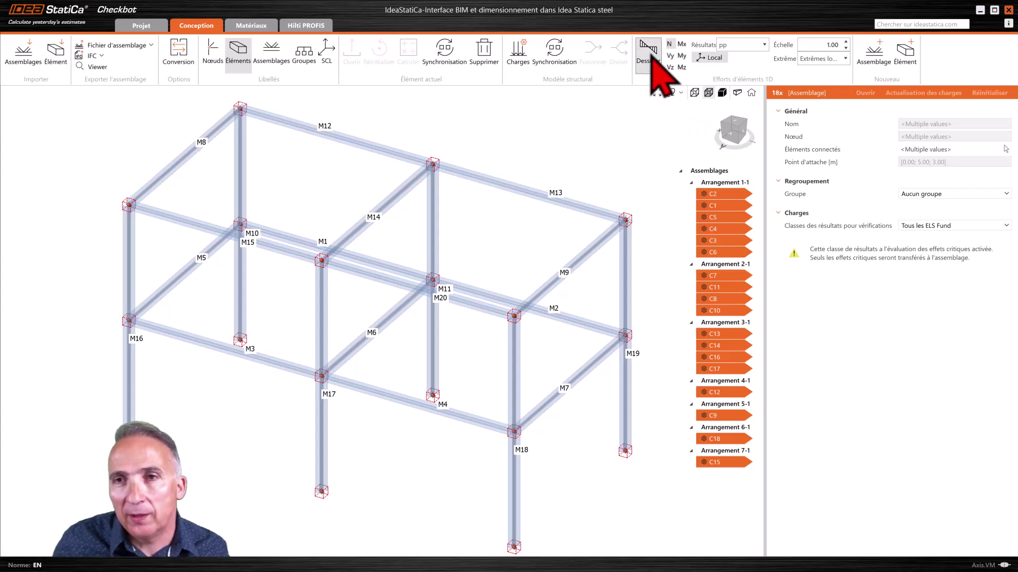
{"action": "left_click", "coordinate": [682, 56]}
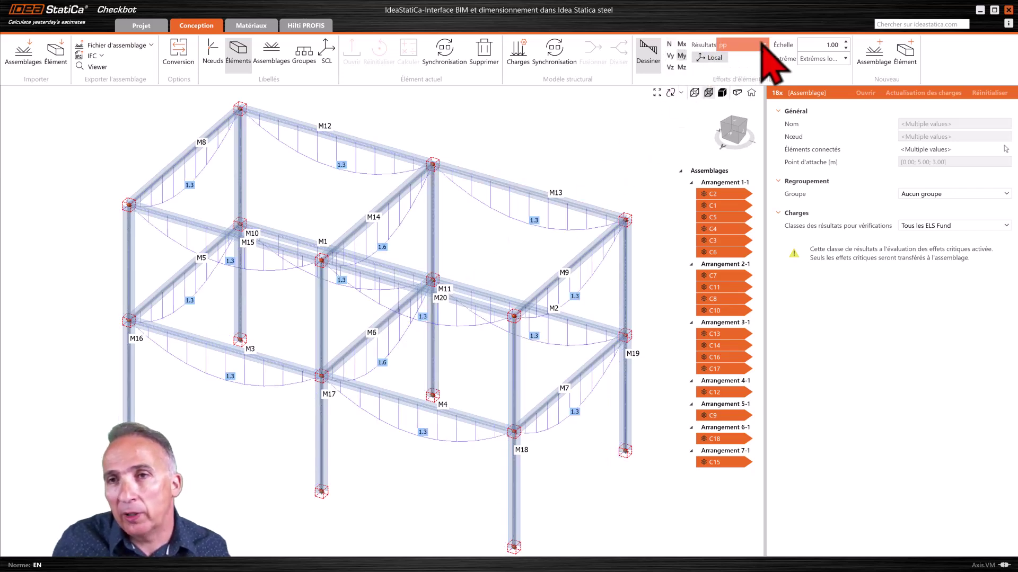
{"action": "left_click", "coordinate": [765, 46]}
{"action": "left_click", "coordinate": [742, 116]}
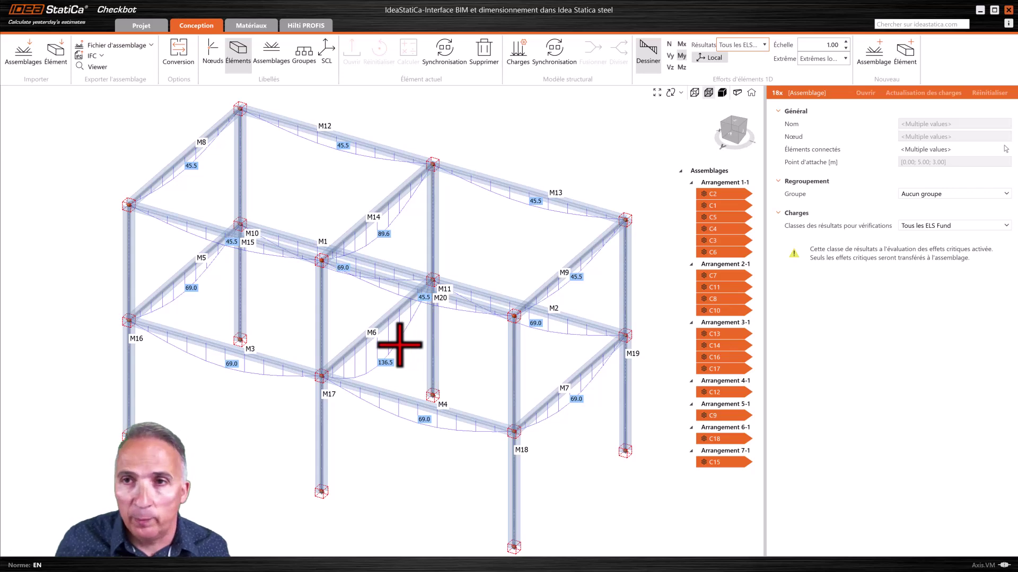
Compare the My diagrams for combination Co.#1 with those for the Tous les ELS Fund class
{"action": "left_click", "coordinate": [742, 45]}
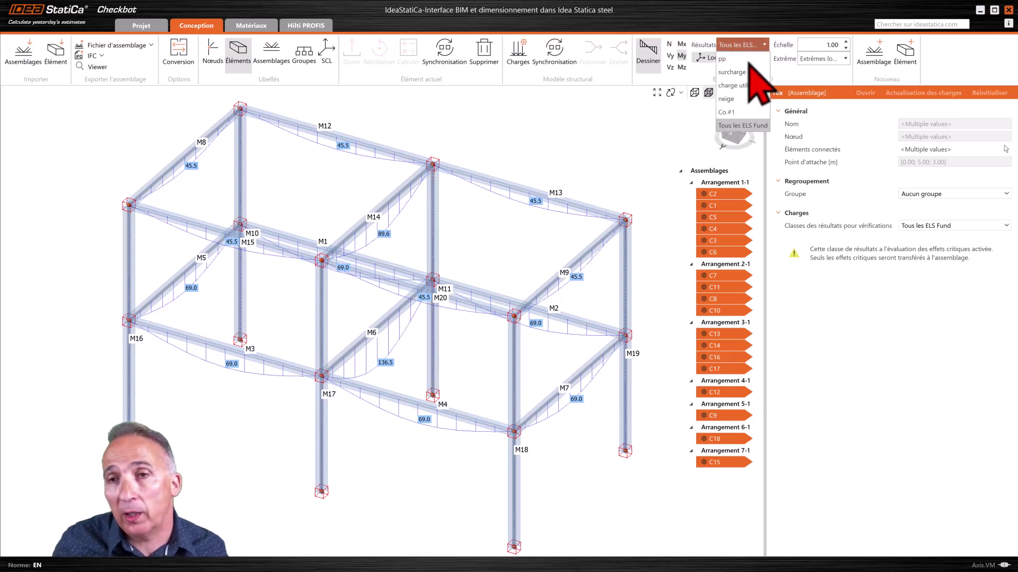
{"action": "left_click", "coordinate": [733, 114]}
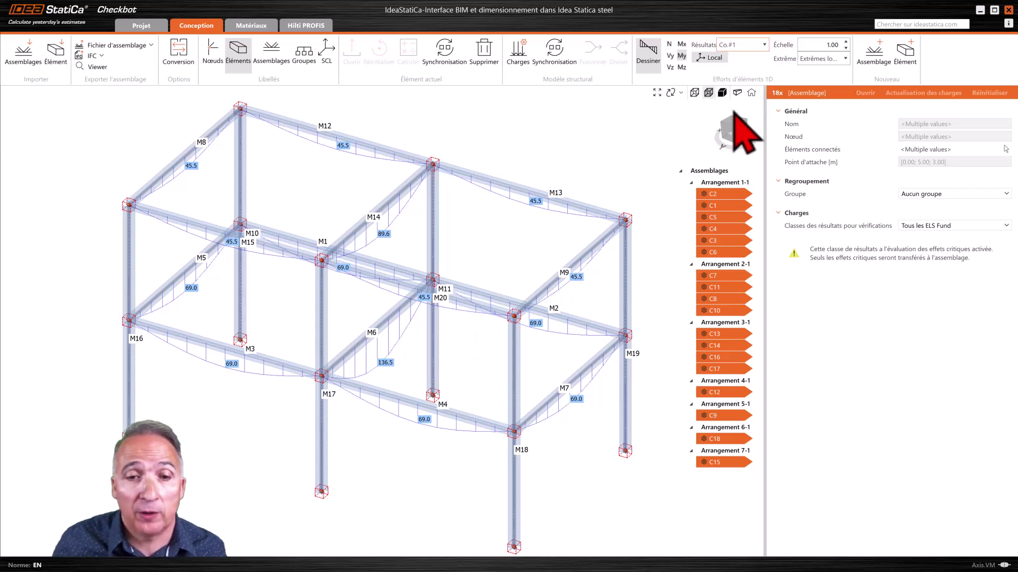
{"action": "left_click", "coordinate": [765, 45]}
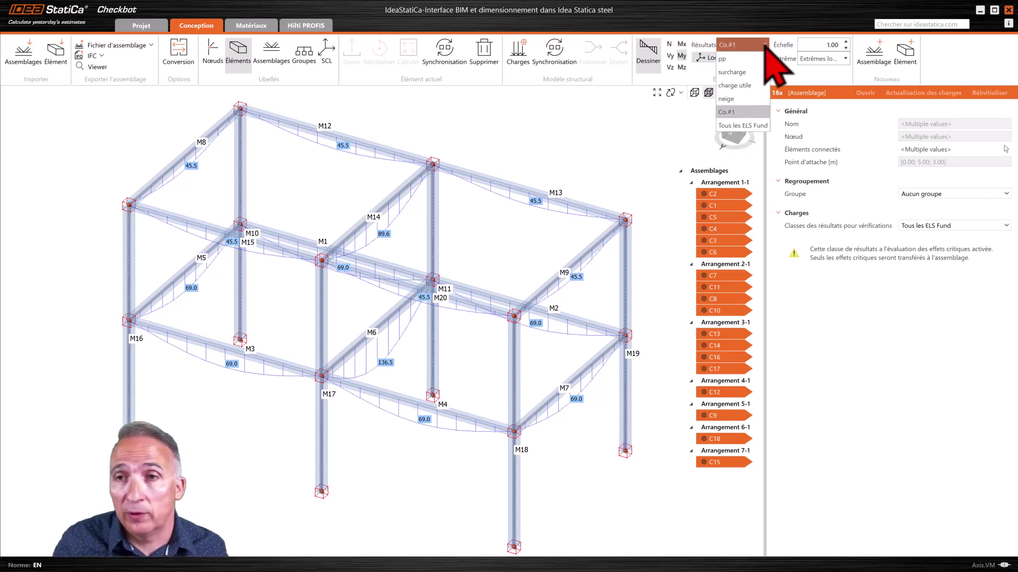
{"action": "left_click", "coordinate": [734, 125]}
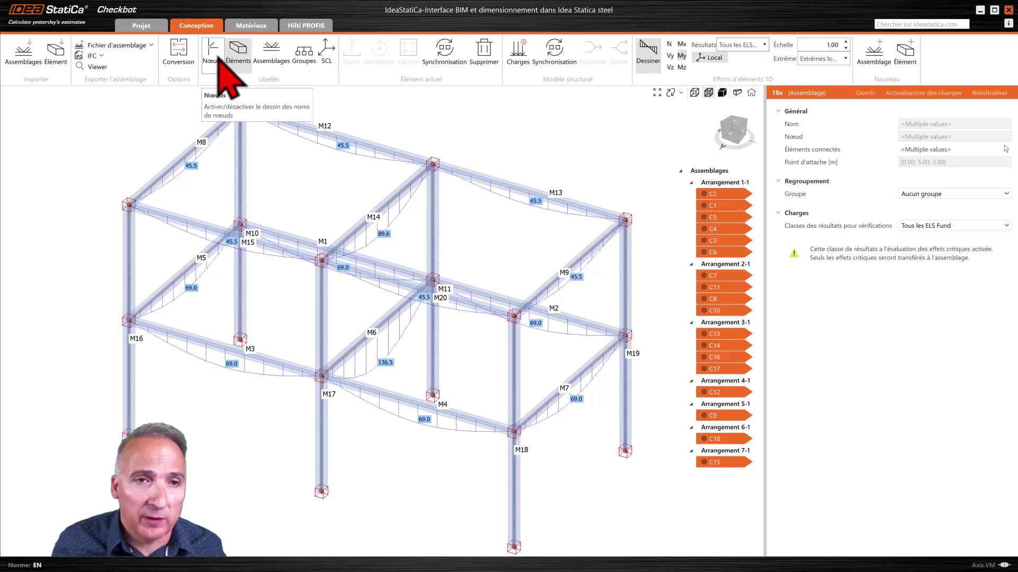
Try the element and node labels, and display the assembly labels alongside the element labels on the model
{"action": "left_click", "coordinate": [246, 72]}
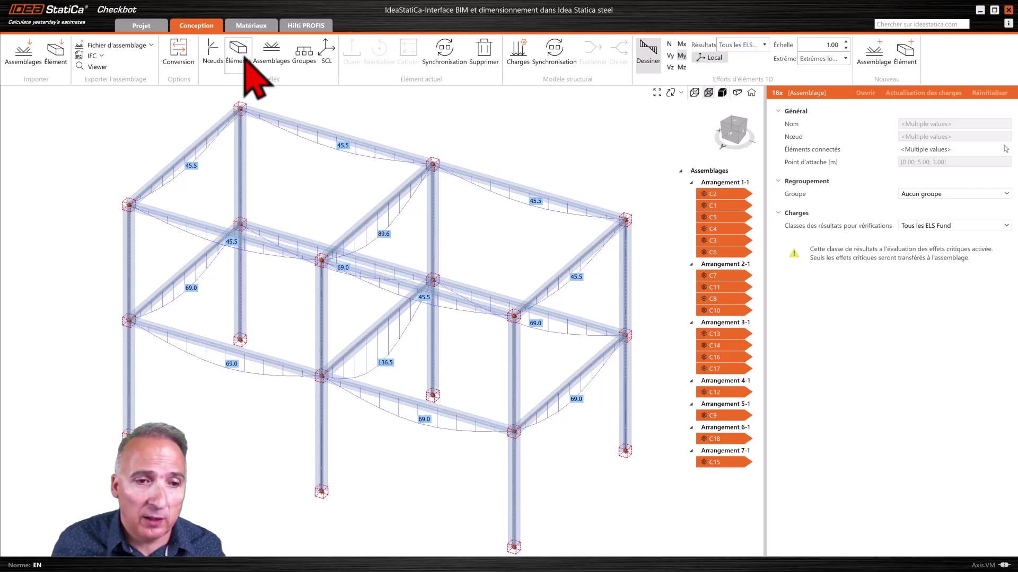
{"action": "left_click", "coordinate": [244, 70]}
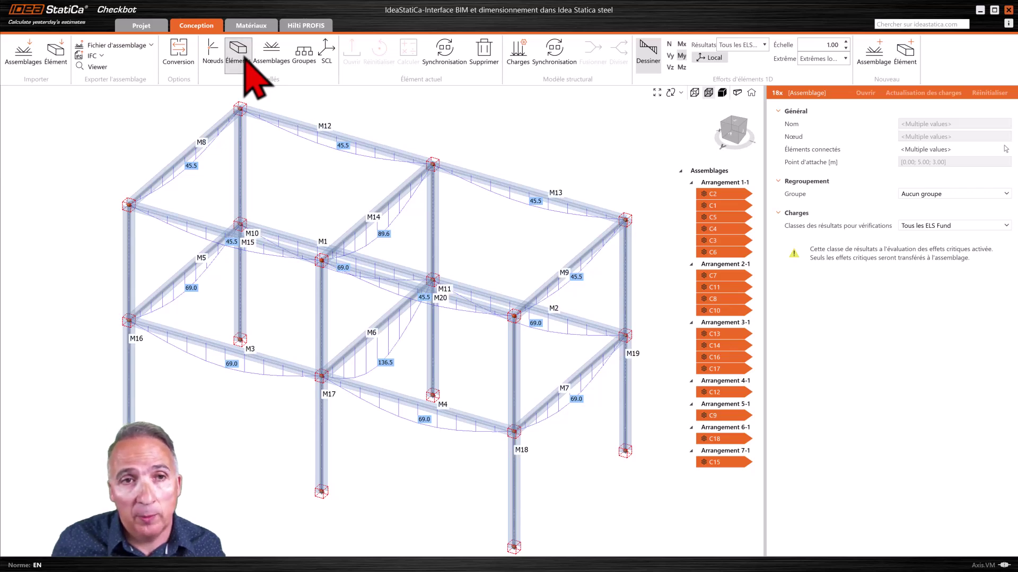
{"action": "left_click", "coordinate": [214, 58]}
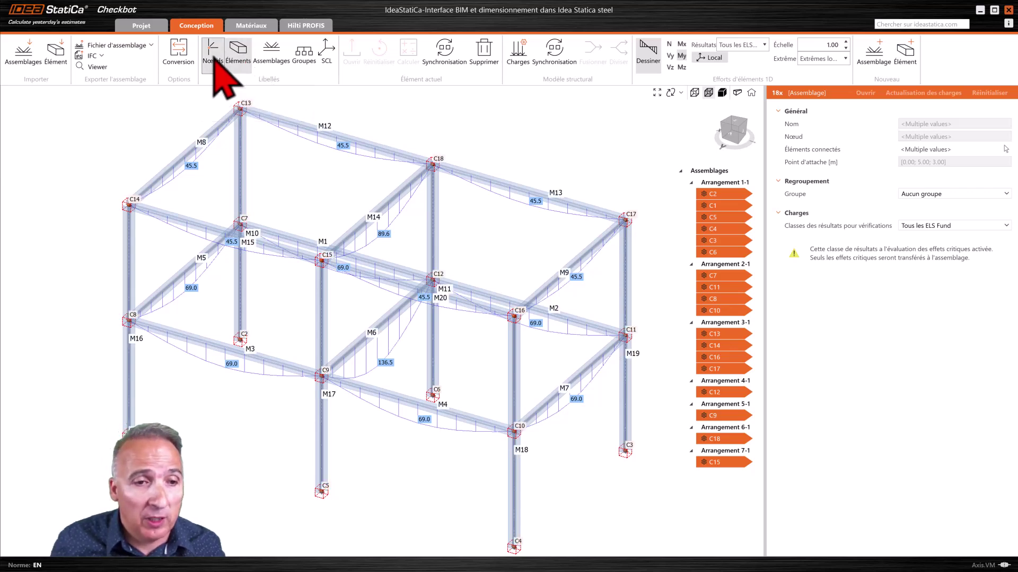
{"action": "left_click", "coordinate": [272, 56]}
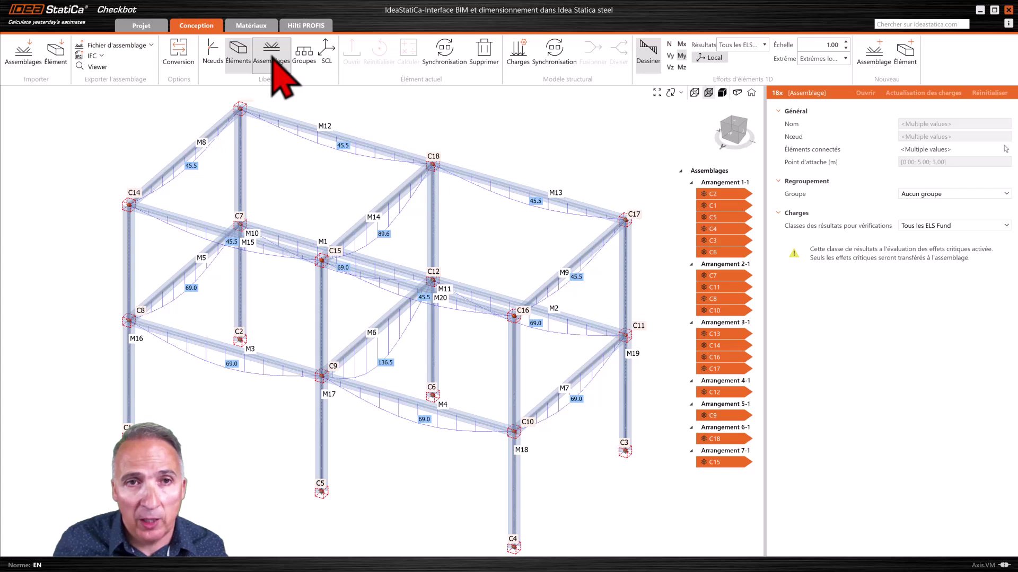
{"action": "left_click", "coordinate": [272, 58]}
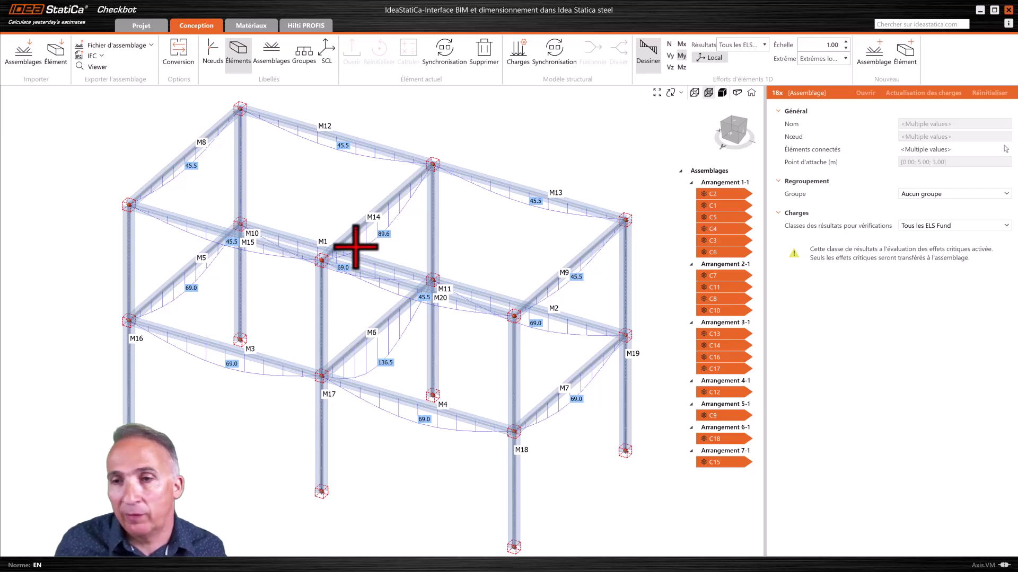
{"action": "left_click", "coordinate": [276, 66]}
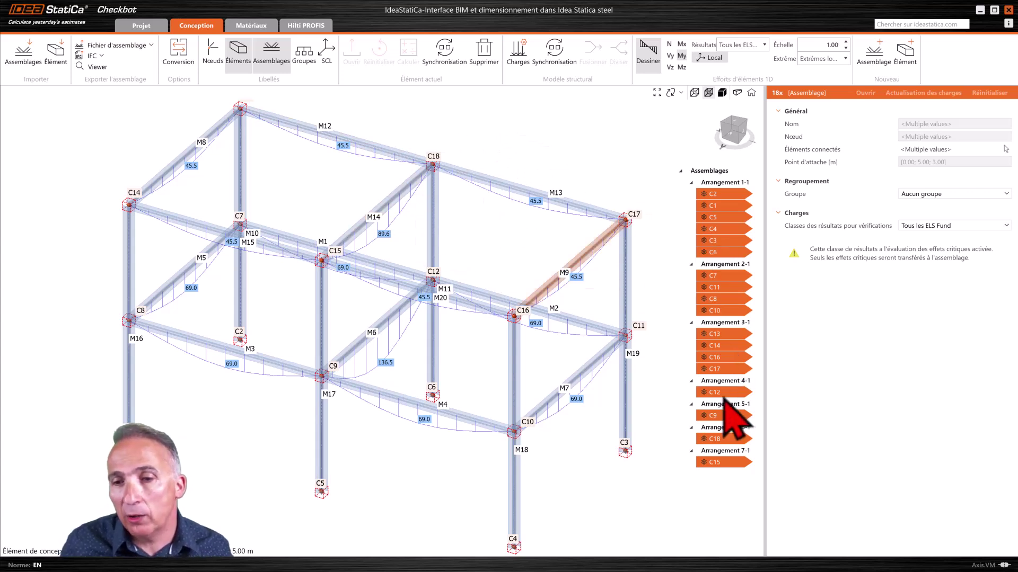
Open assembly C9 in IDEA StatiCa Connection, enlarge its window and inspect the joint from the opposite side
{"action": "left_click", "coordinate": [720, 415]}
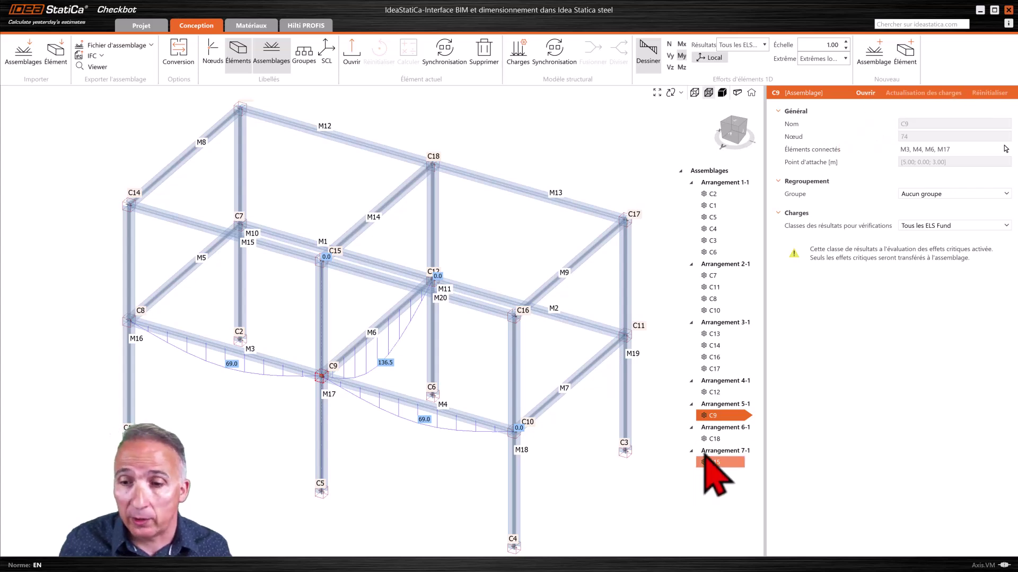
{"action": "right_click", "coordinate": [717, 416]}
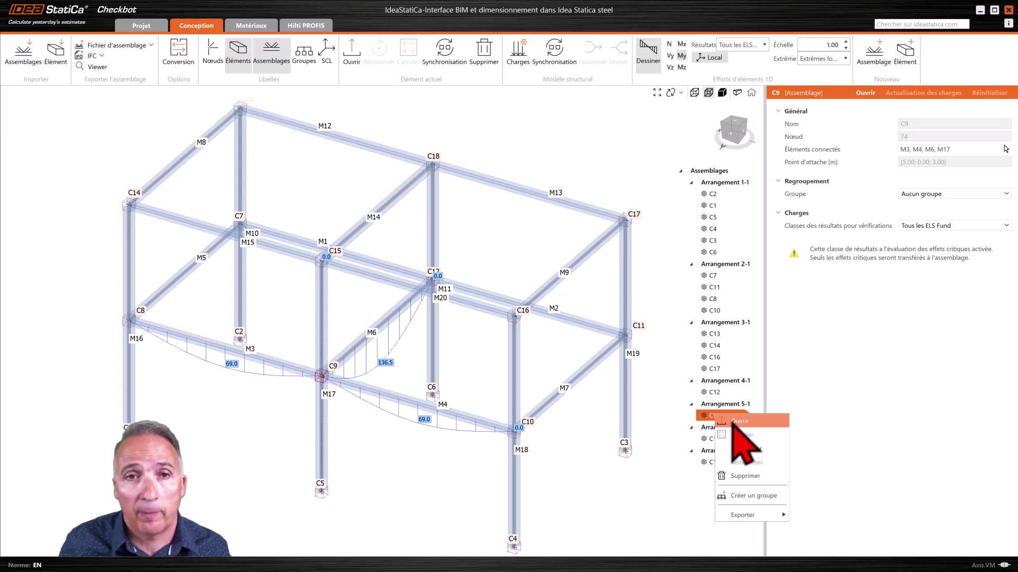
{"action": "left_click", "coordinate": [733, 422]}
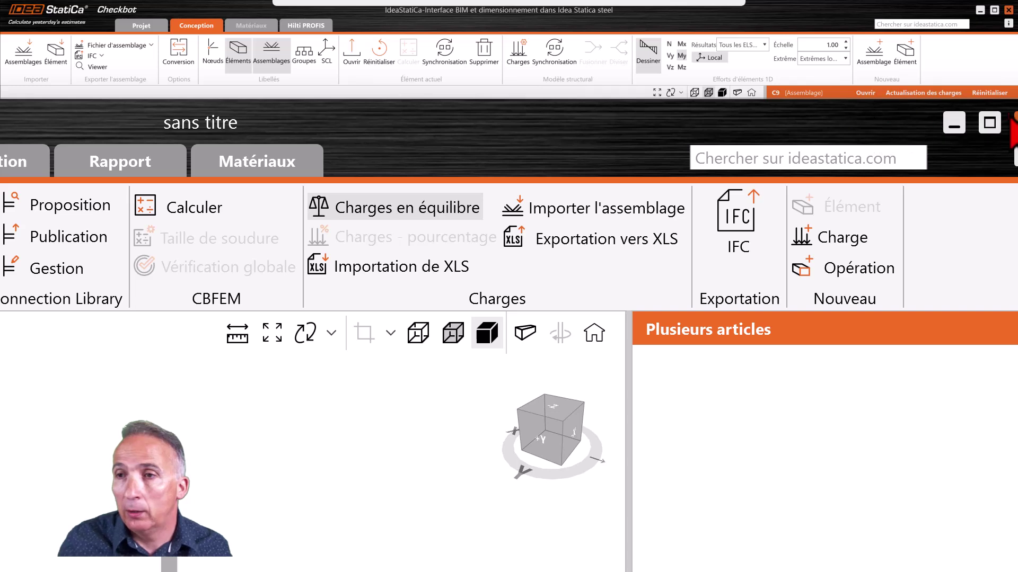
{"action": "left_click", "coordinate": [954, 123]}
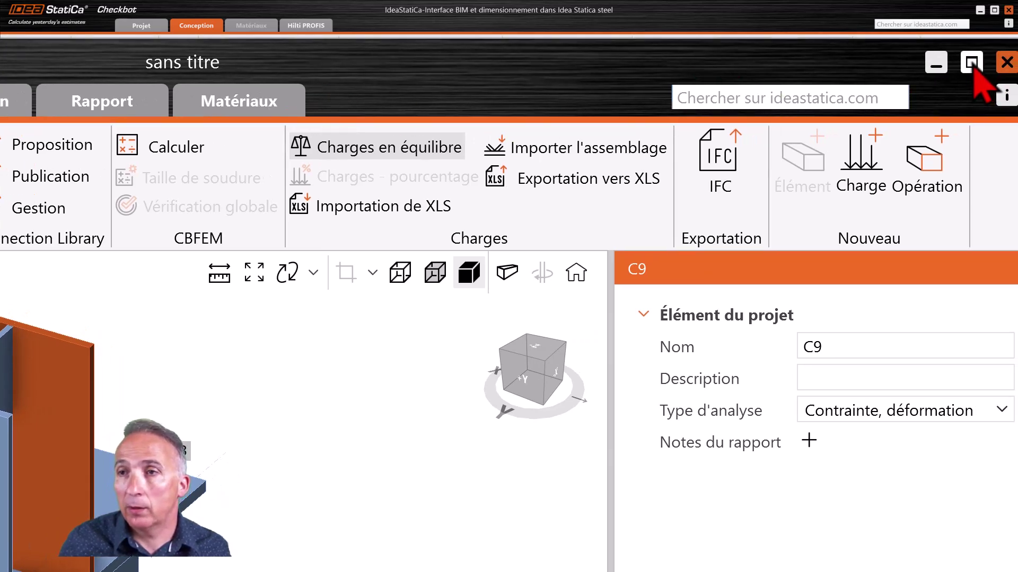
{"action": "left_click", "coordinate": [1005, 62]}
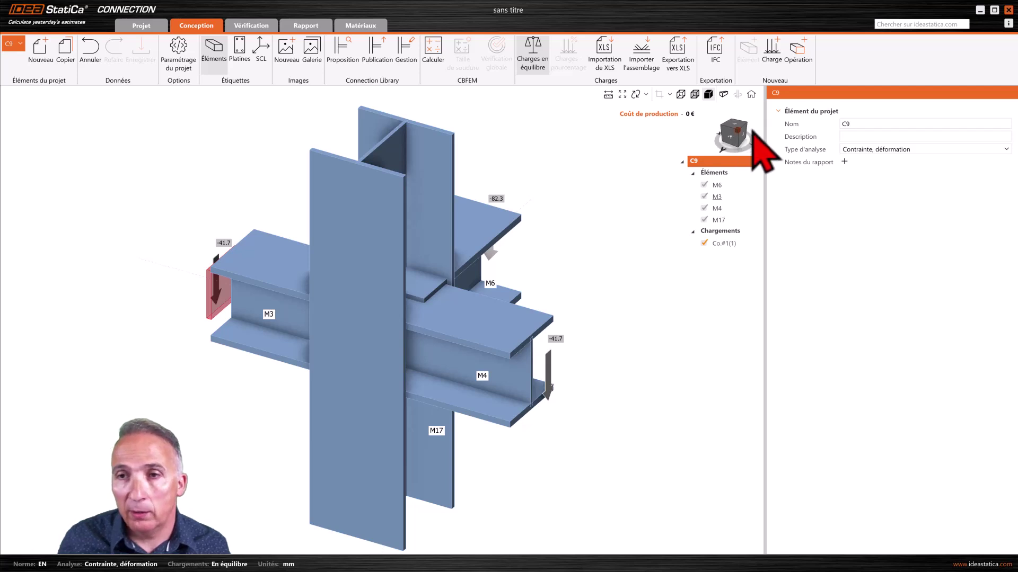
{"action": "left_click", "coordinate": [762, 131]}
{"action": "left_click_drag", "start_coordinate": [761, 132], "coordinate": [762, 129]}
{"action": "scroll", "coordinate": [626, 191], "scroll_direction": "down", "scroll_amount": 3}
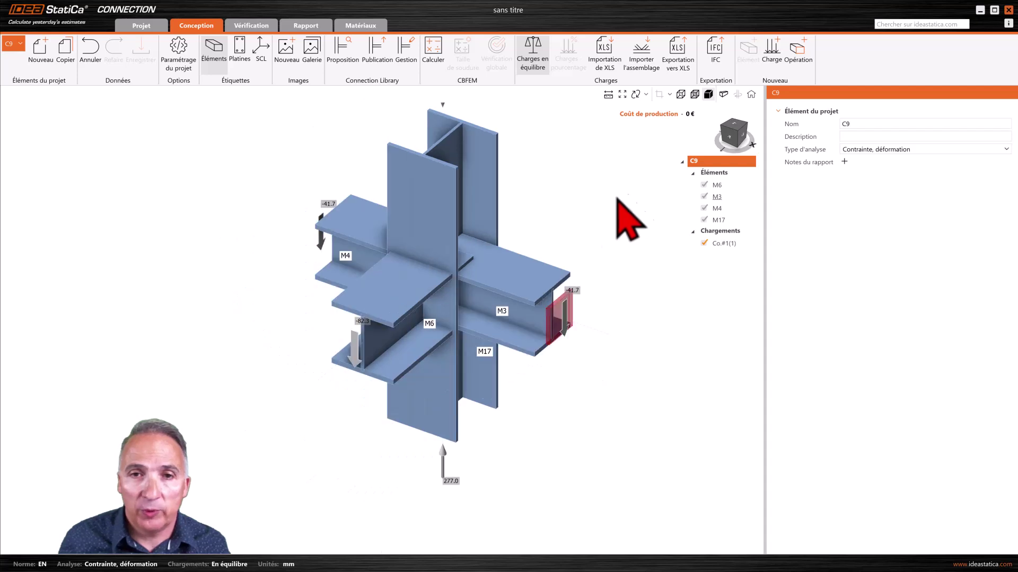
Examine members M6, M3 and M17 of the joint and the end forces of load case Co.#1(1)
{"action": "middle_click_drag", "start_coordinate": [517, 263], "coordinate": [521, 287]}
{"action": "scroll", "coordinate": [523, 279], "scroll_direction": "up", "scroll_amount": 2}
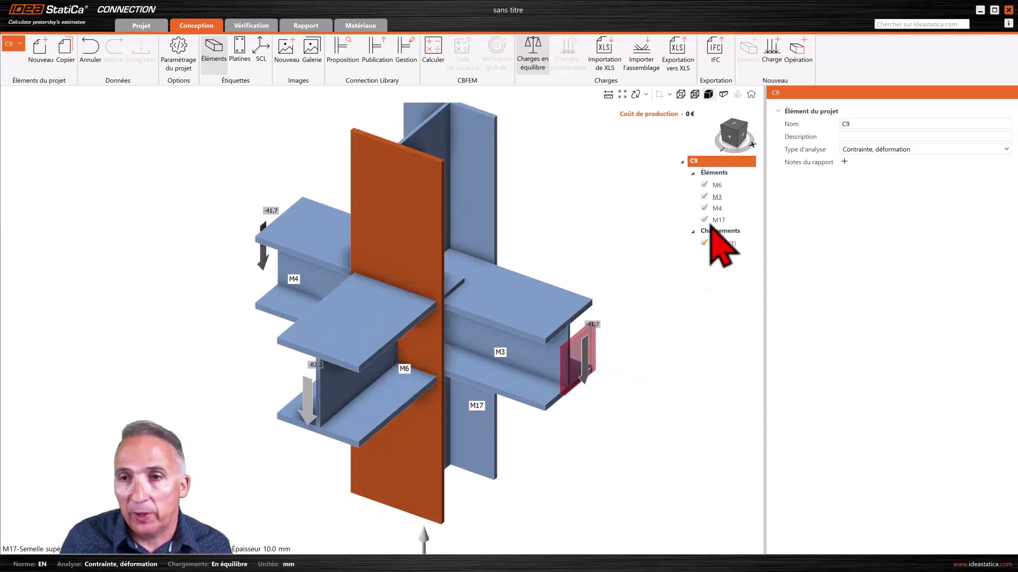
{"action": "left_click", "coordinate": [719, 189]}
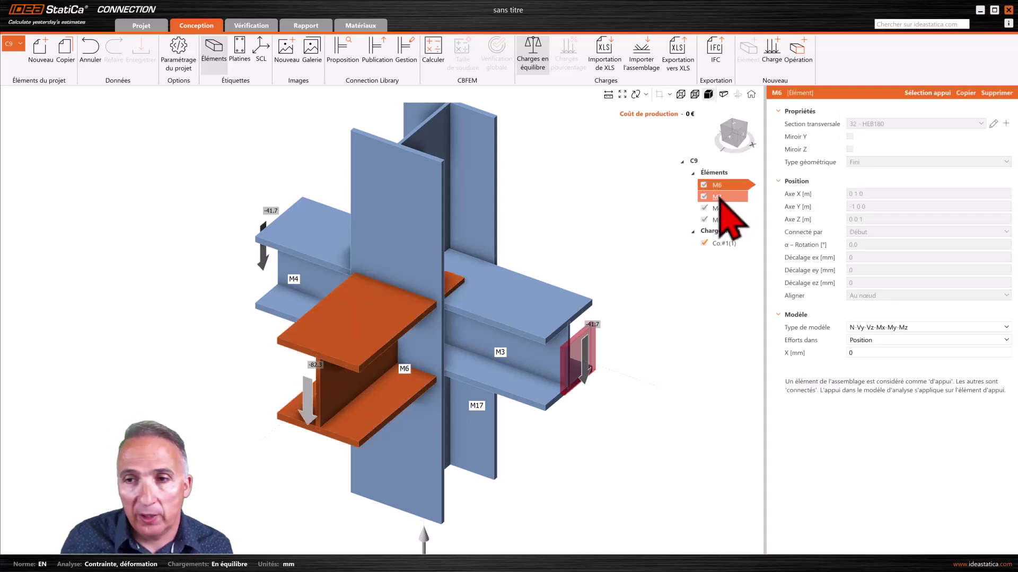
{"action": "left_click", "coordinate": [719, 197]}
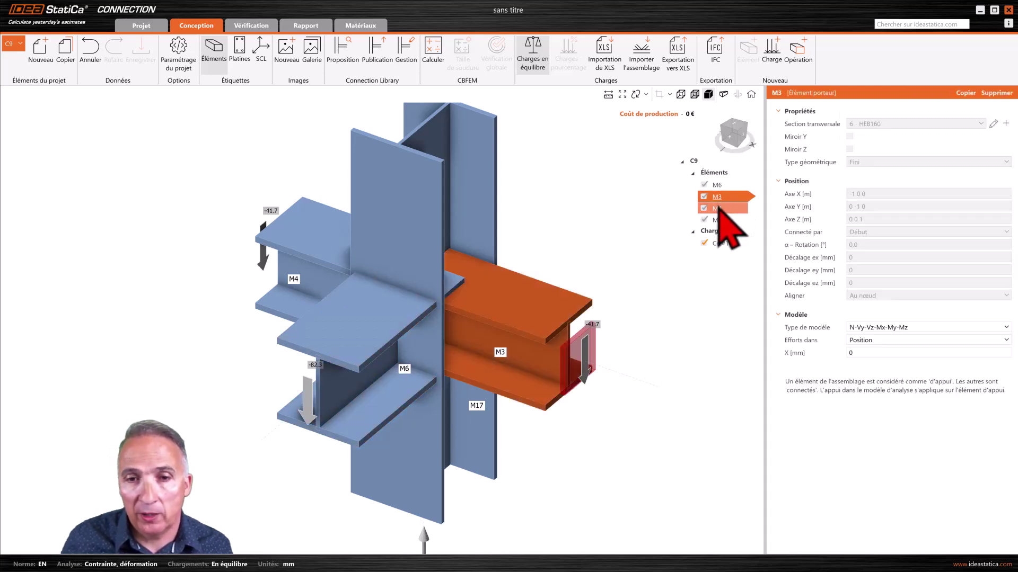
{"action": "left_click", "coordinate": [720, 220]}
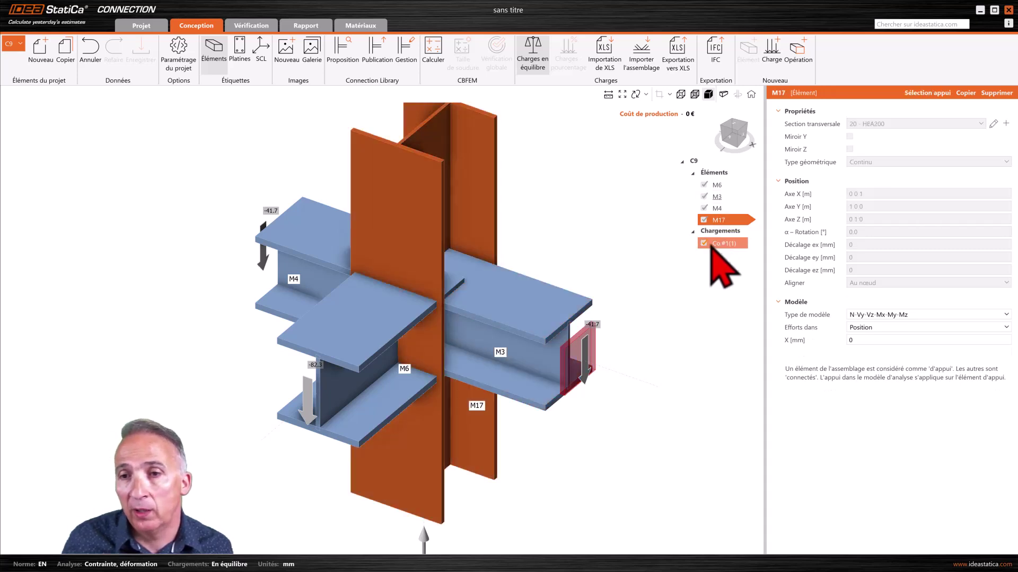
{"action": "left_click", "coordinate": [724, 244]}
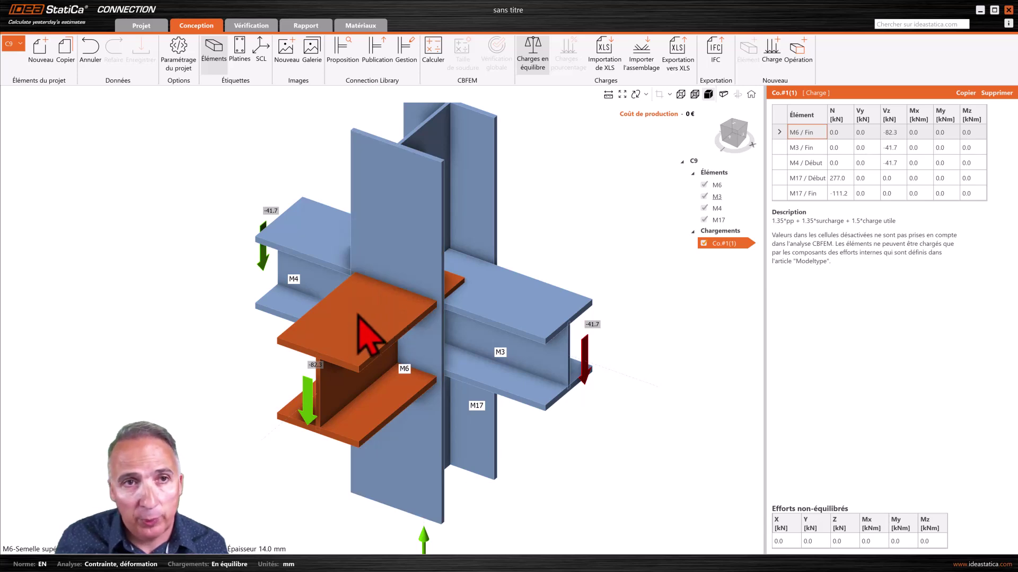
Browse the Connection Library designs for connecting beam M6 to column M17 without applying one
{"action": "right_click", "coordinate": [360, 331]}
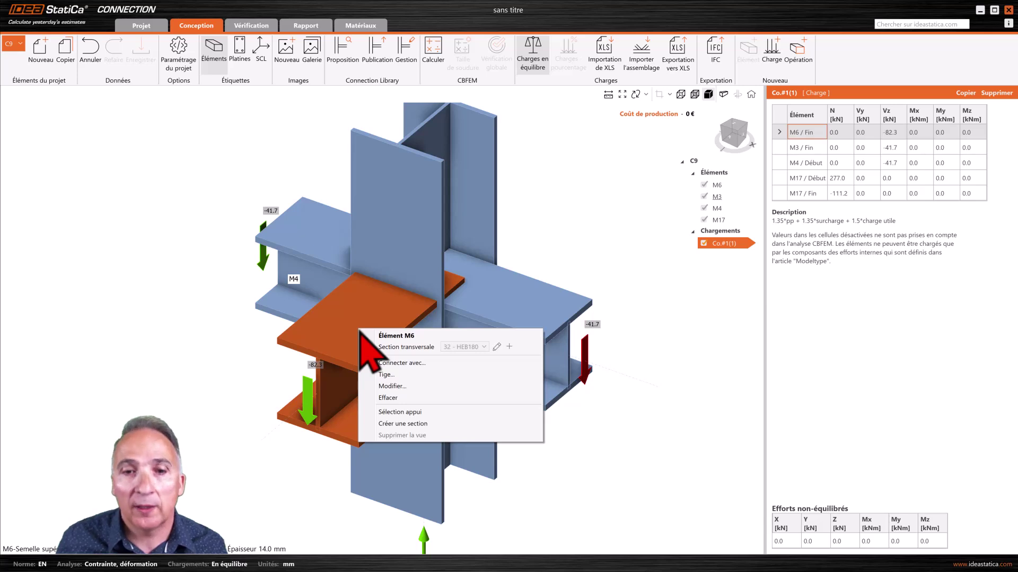
{"action": "left_click", "coordinate": [400, 365]}
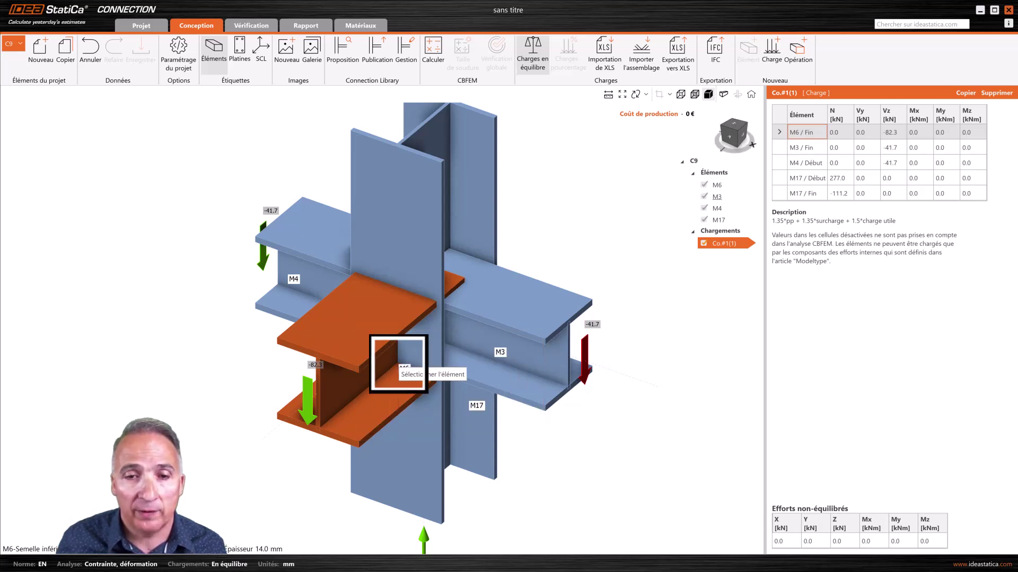
{"action": "left_click", "coordinate": [424, 173]}
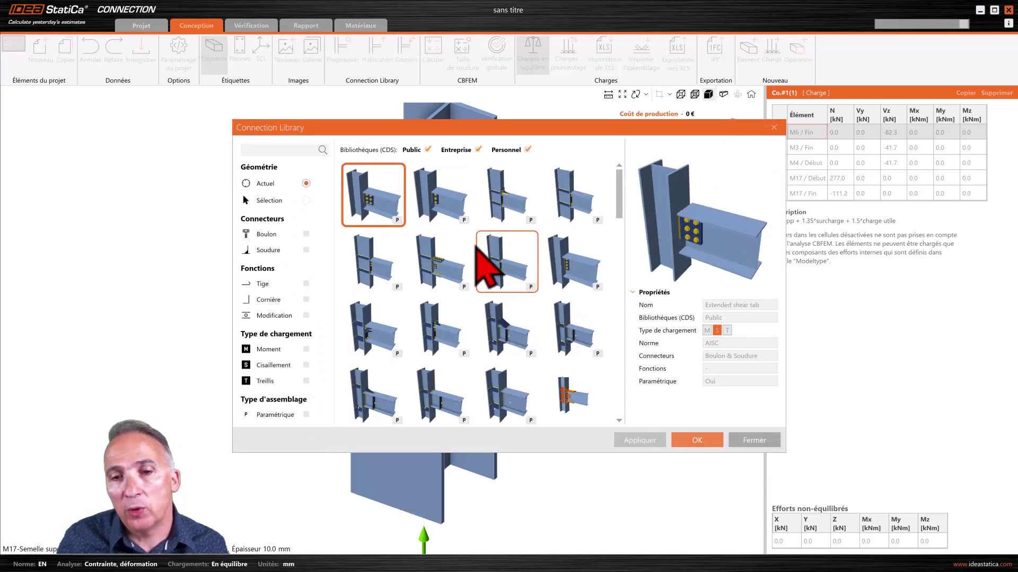
{"action": "scroll", "coordinate": [480, 244], "scroll_direction": "down", "scroll_amount": 5}
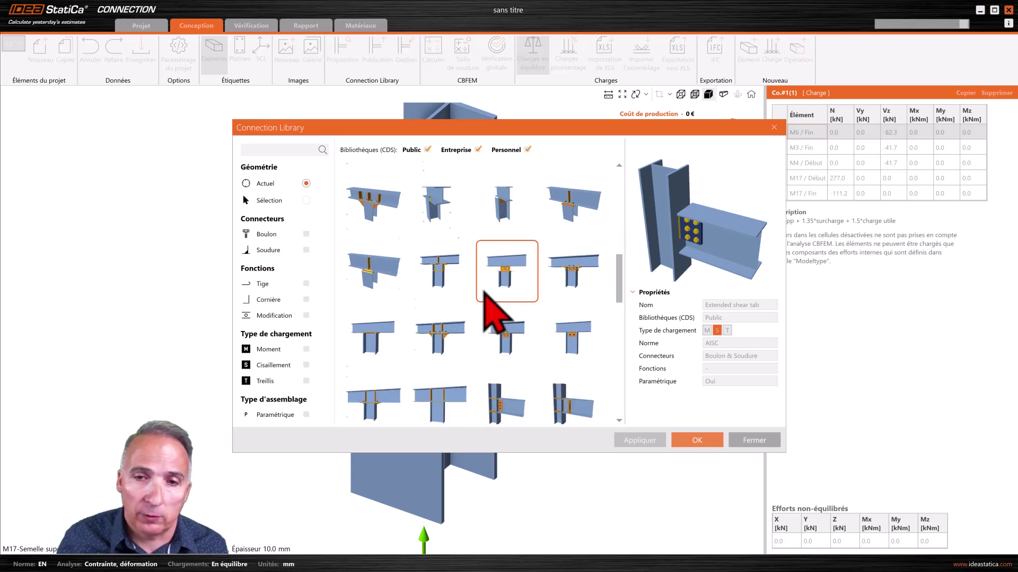
{"action": "scroll", "coordinate": [485, 293], "scroll_direction": "down", "scroll_amount": 6}
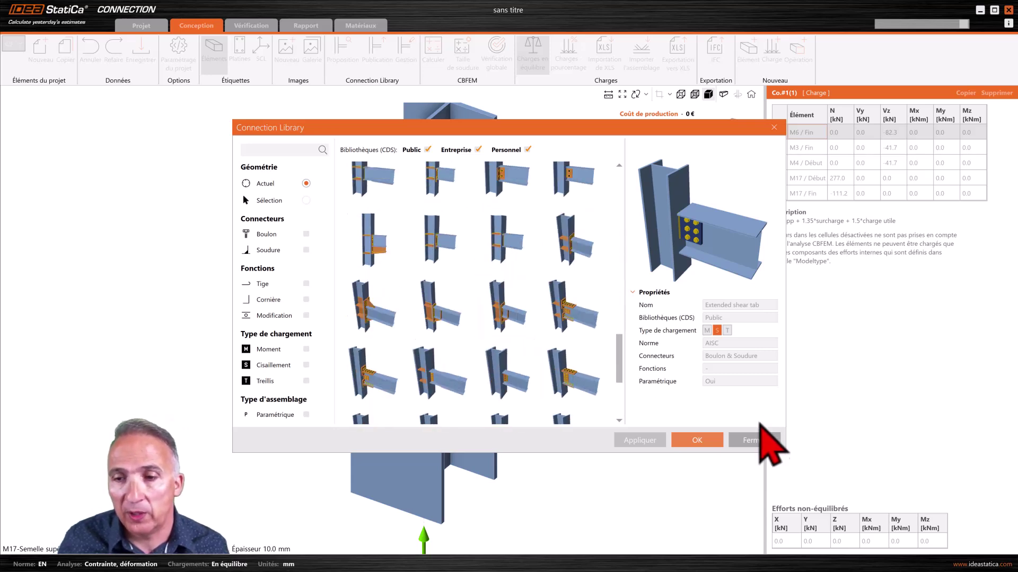
{"action": "left_click", "coordinate": [761, 446]}
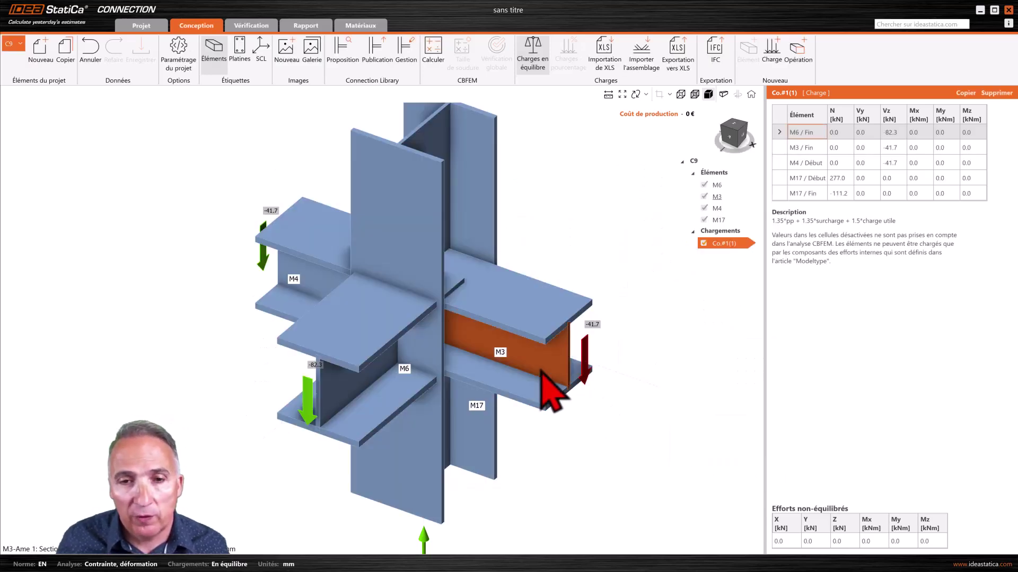
Request design proposals for the whole joint and choose the bolted and welded end plate template with stiffened column
{"action": "scroll", "coordinate": [524, 330], "scroll_direction": "down", "scroll_amount": 2}
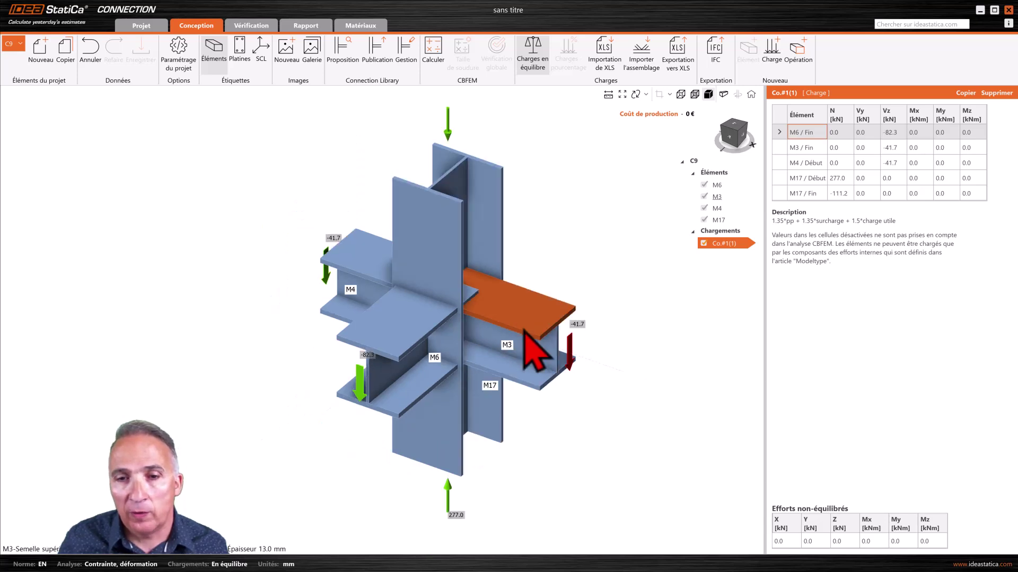
{"action": "middle_click_drag", "start_coordinate": [541, 281], "coordinate": [533, 292]}
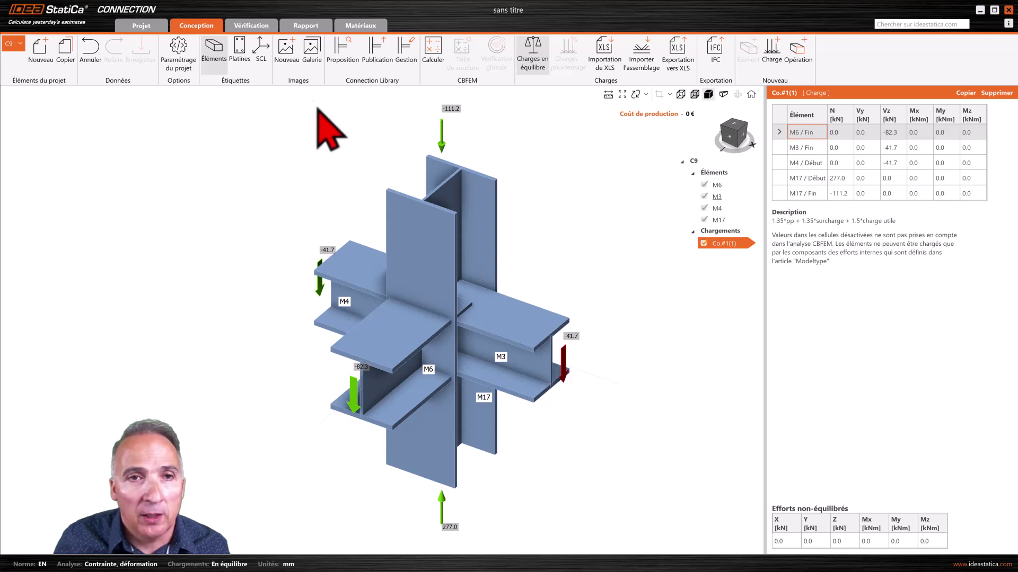
{"action": "left_click", "coordinate": [341, 56]}
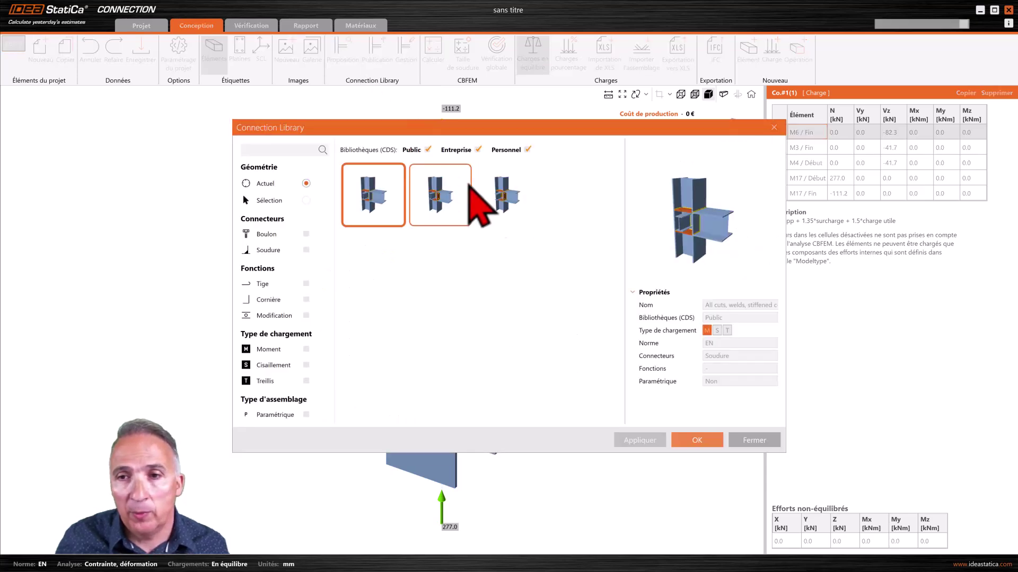
{"action": "left_click", "coordinate": [503, 207]}
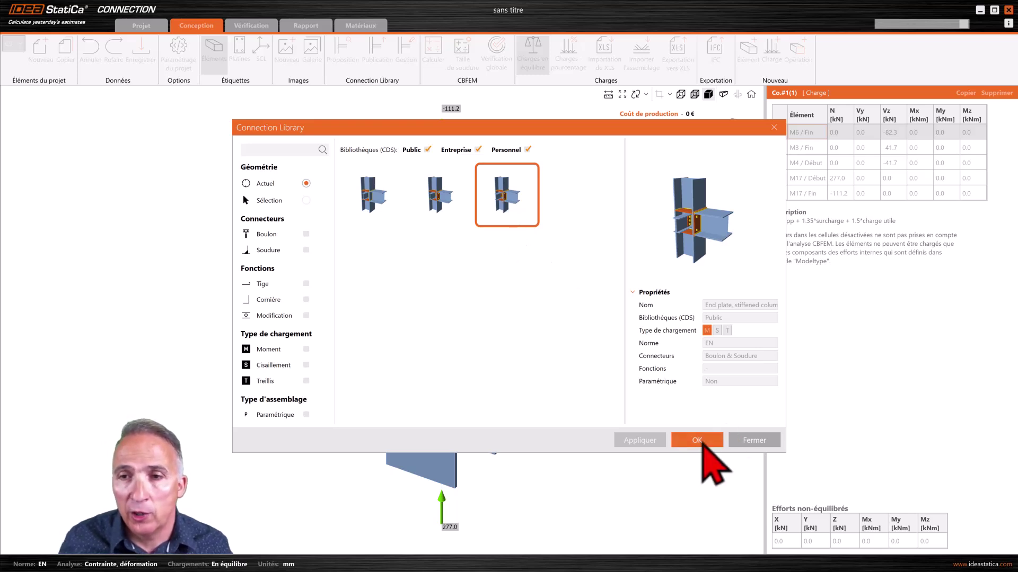
{"action": "left_click", "coordinate": [689, 438]}
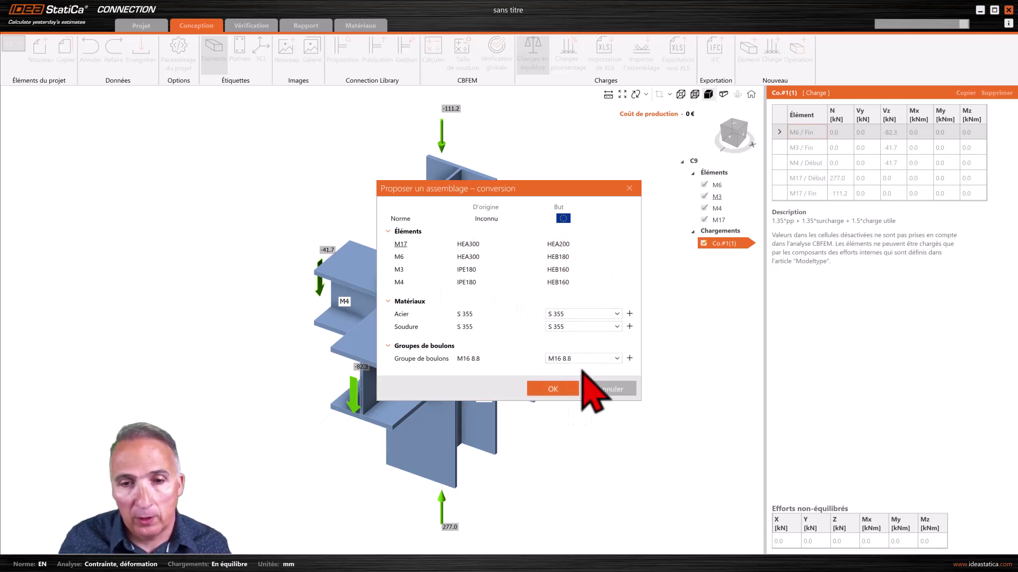
Look through the available bolt grades and apply the template with S 355 steel, S 355 welds and M16 8.8 bolts
{"action": "left_click", "coordinate": [619, 326]}
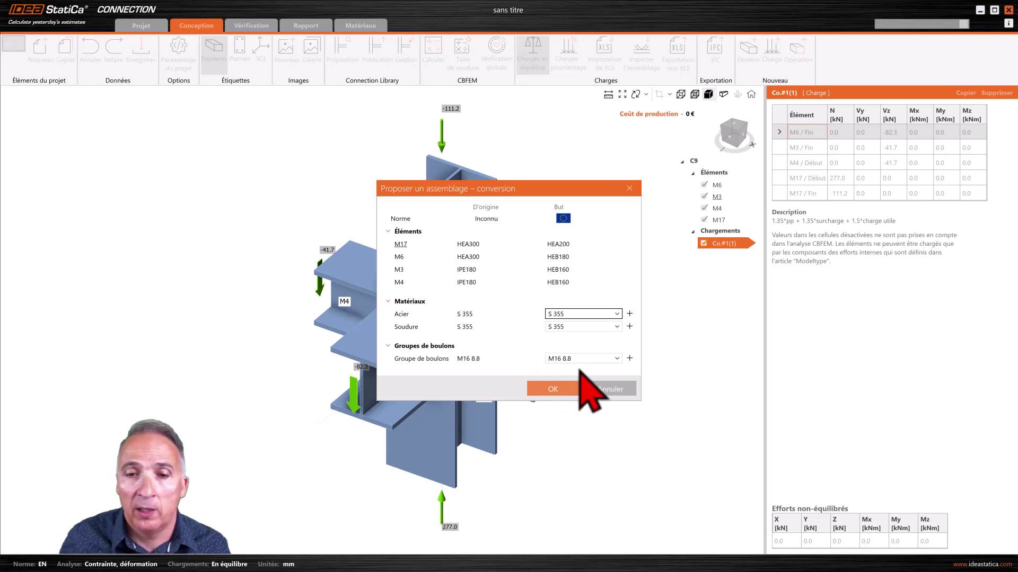
{"action": "left_click", "coordinate": [629, 359]}
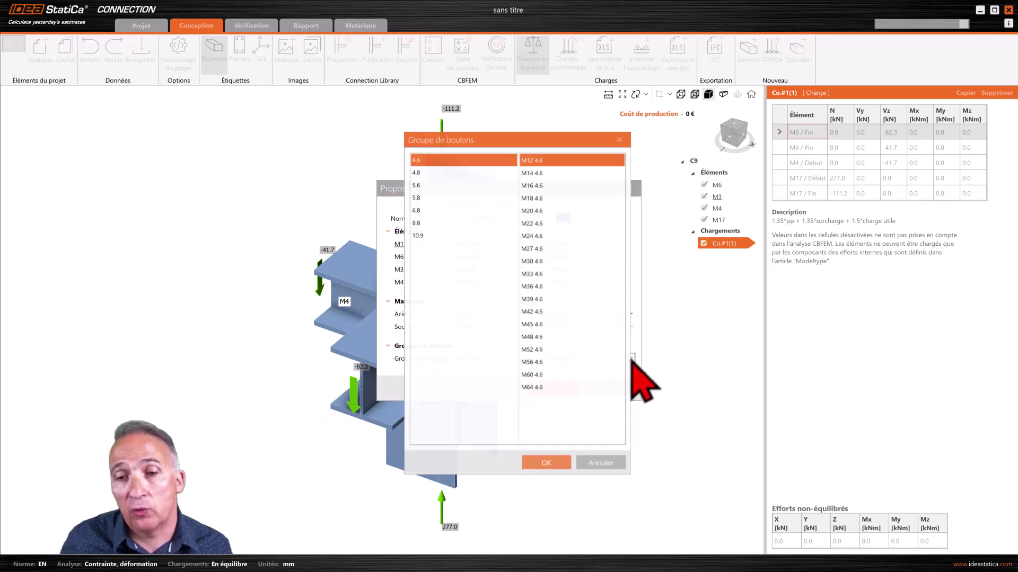
{"action": "left_click", "coordinate": [596, 457]}
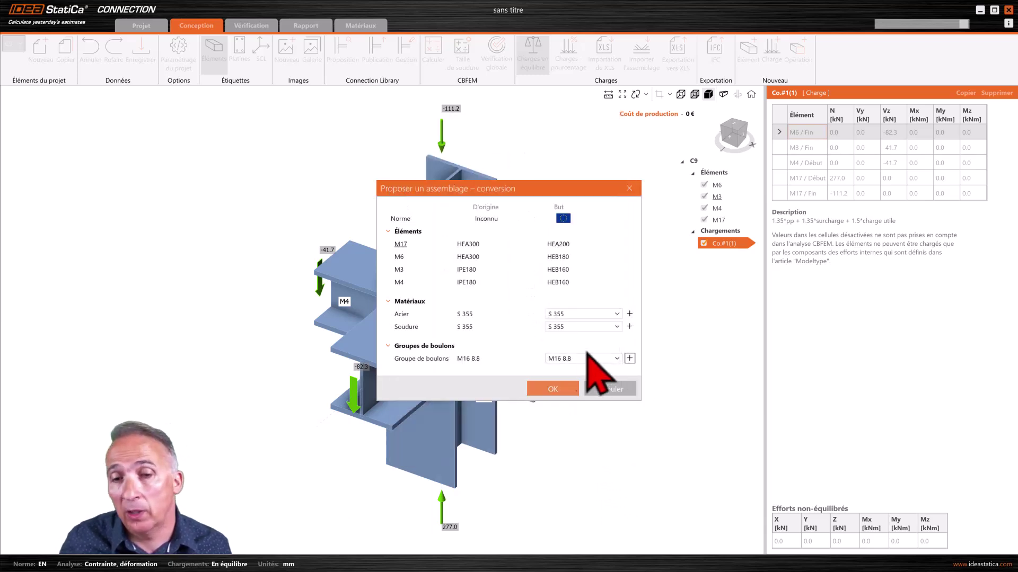
{"action": "left_click", "coordinate": [553, 389]}
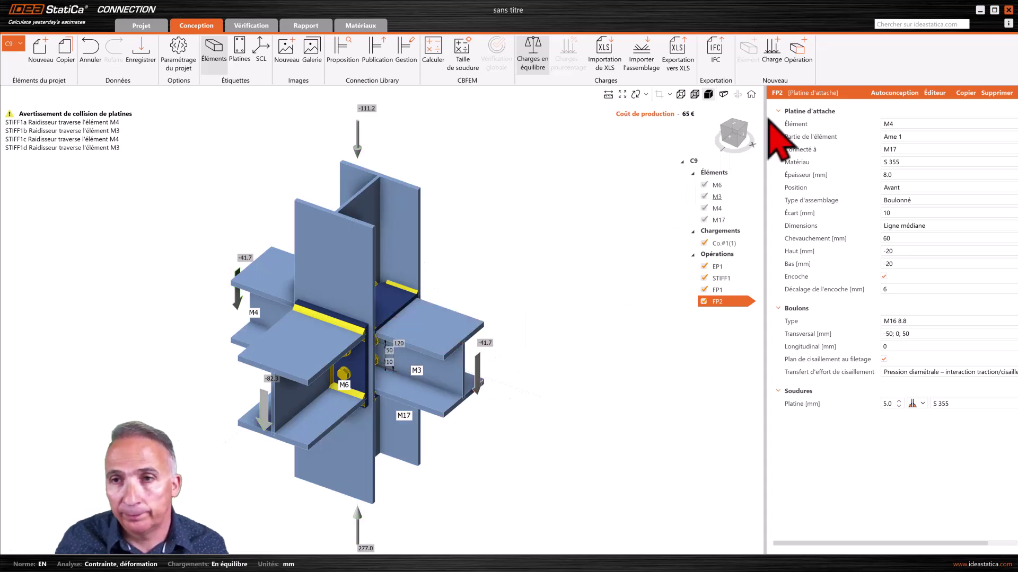
Inspect the generated joint and deactivate the column stiffener operation STIFF1
{"action": "left_click", "coordinate": [736, 136]}
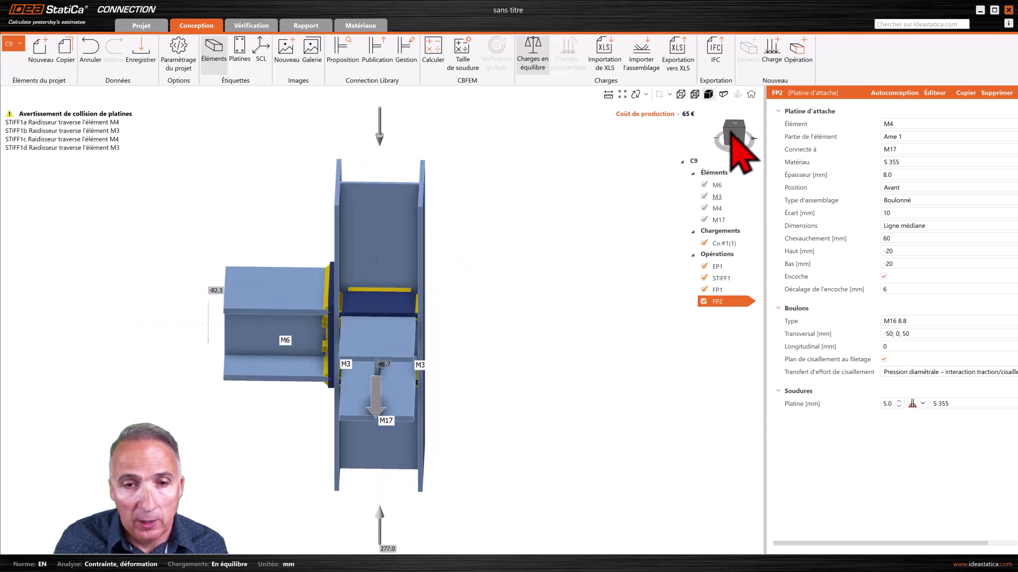
{"action": "left_click", "coordinate": [734, 136]}
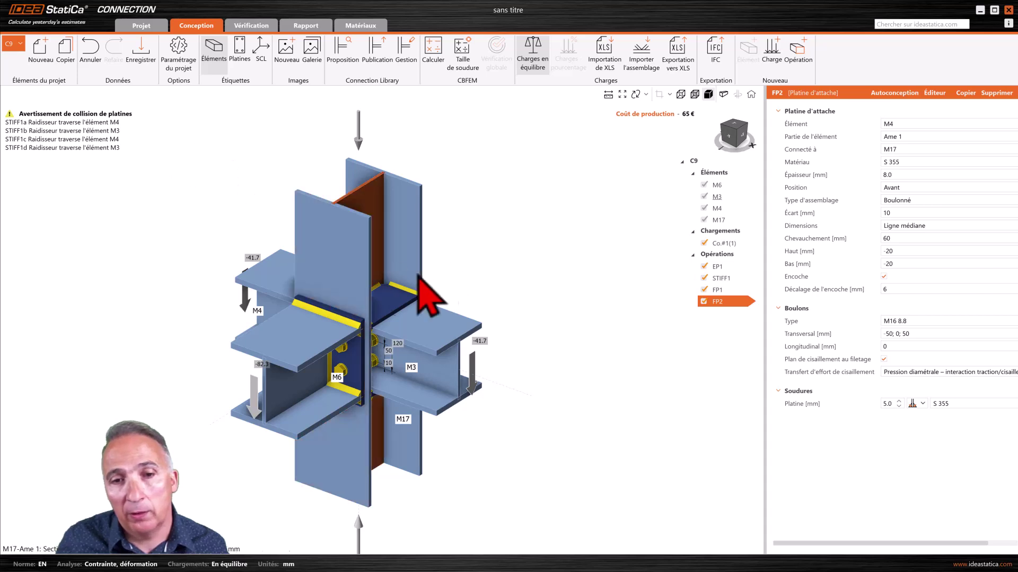
{"action": "left_click", "coordinate": [704, 278]}
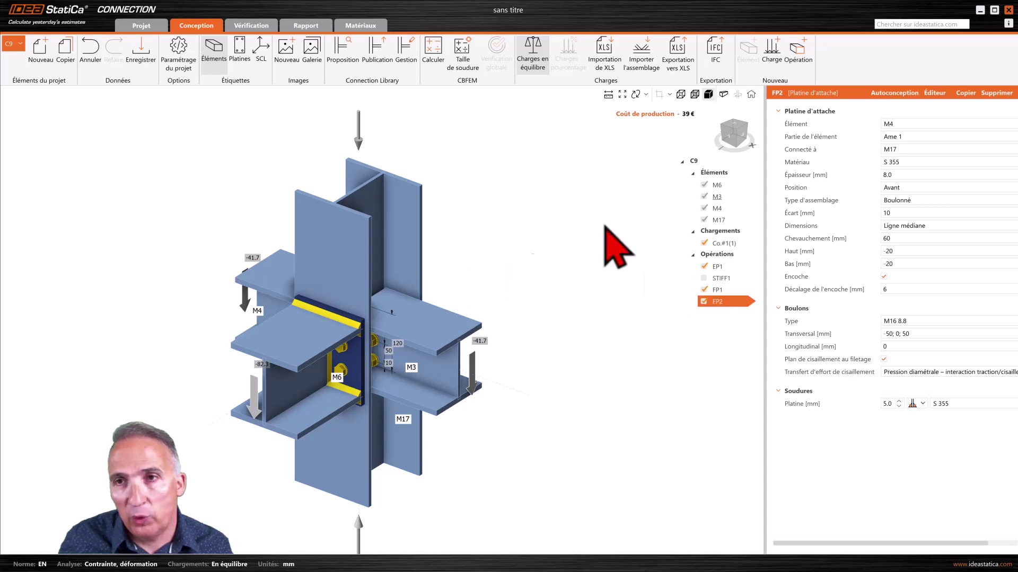
Delete the stiffener operation STIFF1 from the joint
{"action": "left_click", "coordinate": [736, 142]}
{"action": "left_click_drag", "start_coordinate": [732, 127], "coordinate": [734, 134]}
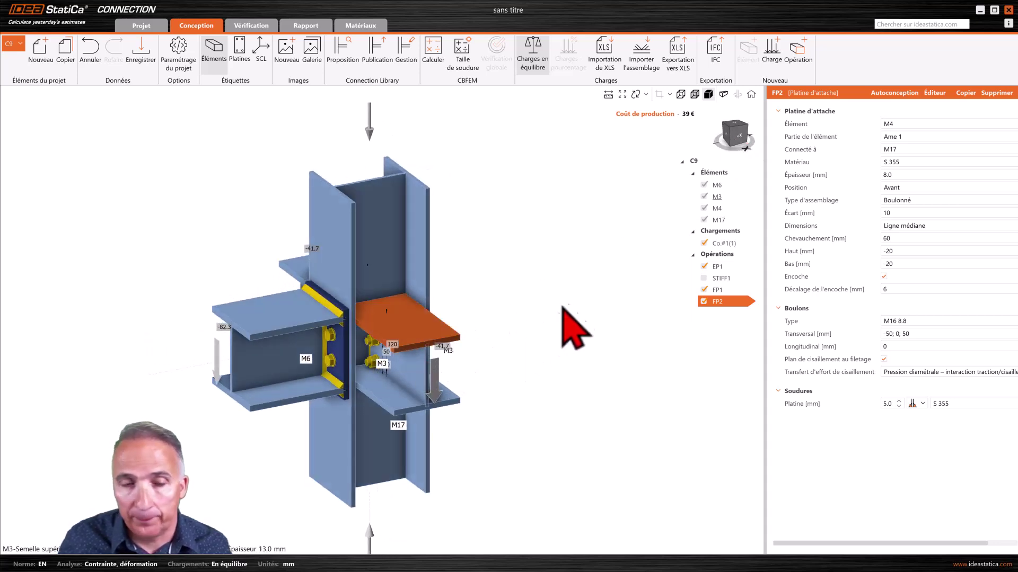
{"action": "scroll", "coordinate": [546, 305], "scroll_direction": "down", "scroll_amount": 2}
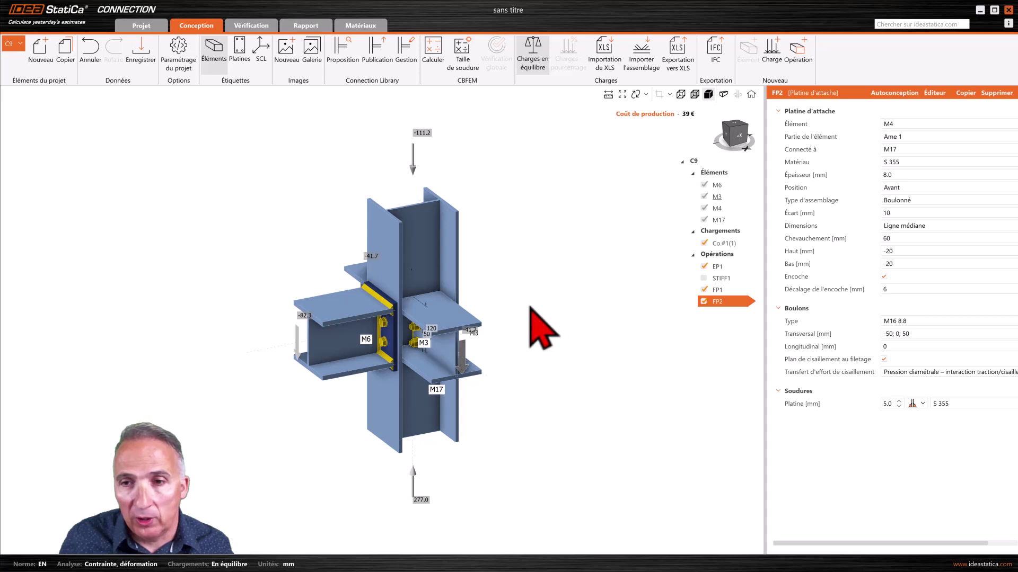
{"action": "scroll", "coordinate": [533, 311], "scroll_direction": "up", "scroll_amount": 2}
{"action": "left_click", "coordinate": [719, 279]}
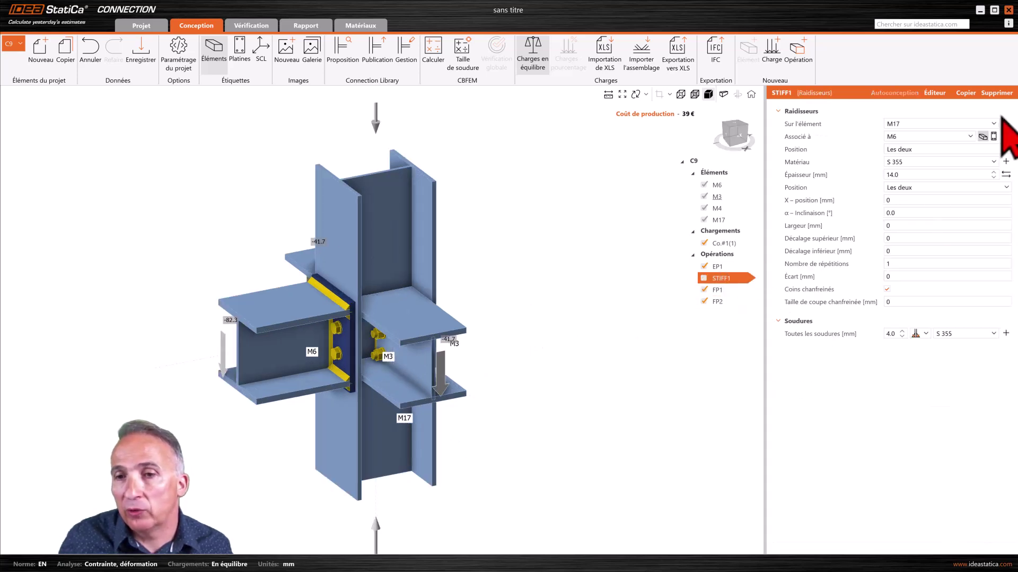
{"action": "left_click", "coordinate": [997, 94]}
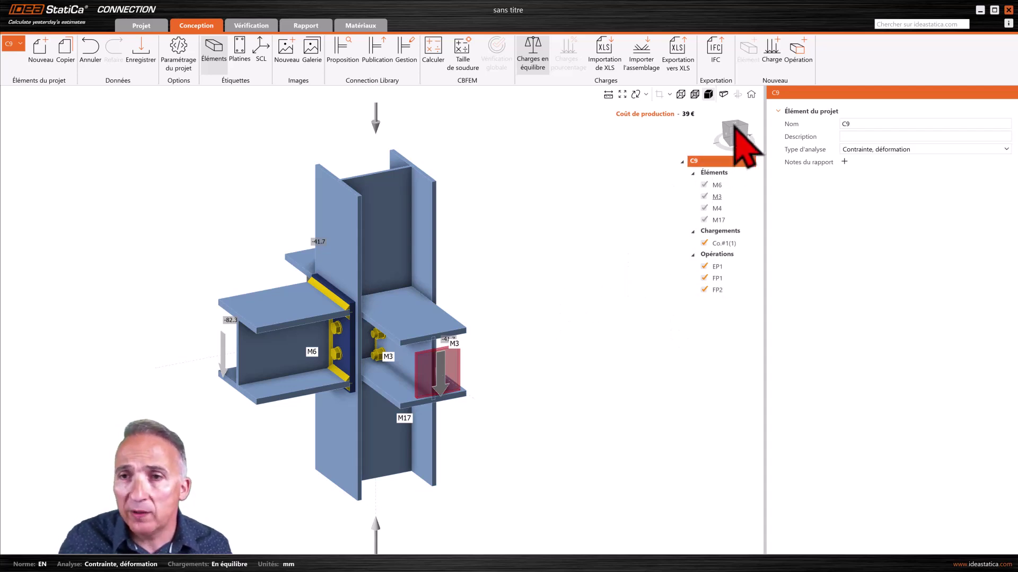
In fin plate FP2 of beam M4, set the first transverse bolt position to -30 mm and remove the middle bolt row
{"action": "left_click", "coordinate": [732, 130]}
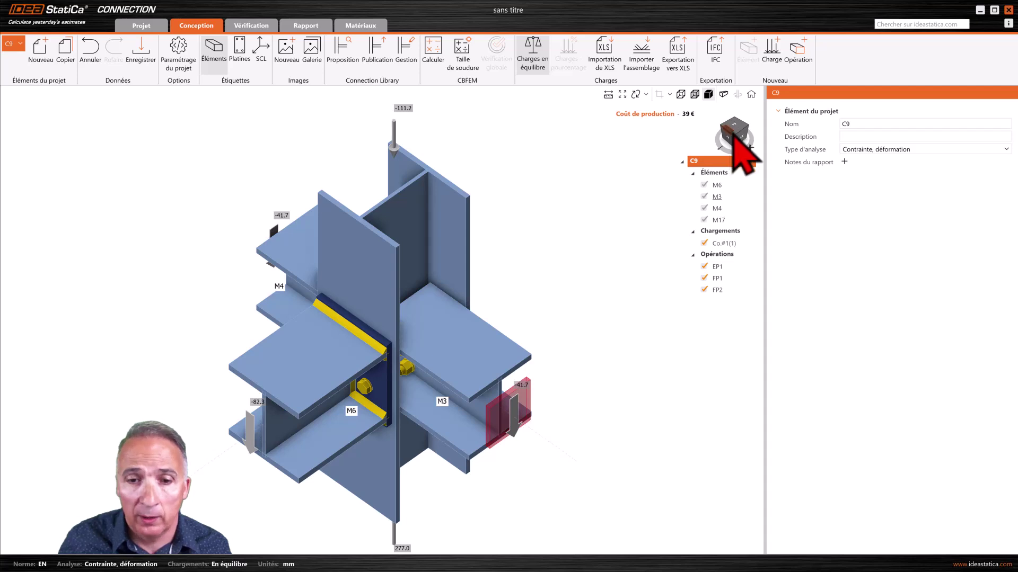
{"action": "mouse_move", "coordinate": [733, 126]}
{"action": "left_mouse_down"}
{"action": "mouse_move", "coordinate": [718, 125]}
{"action": "mouse_move", "coordinate": [746, 124]}
{"action": "left_mouse_up"}
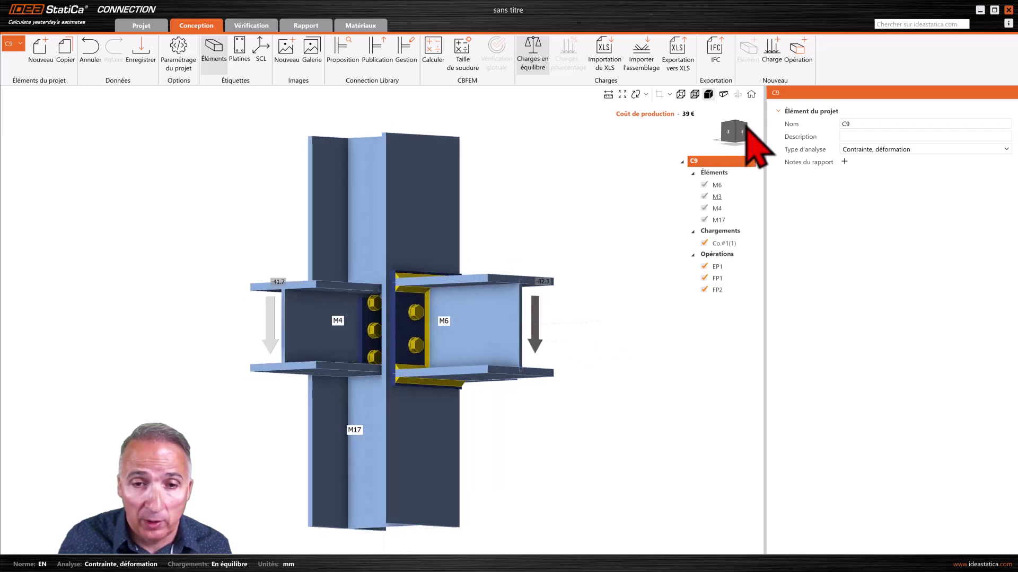
{"action": "scroll", "coordinate": [484, 307], "scroll_direction": "up", "scroll_amount": 5}
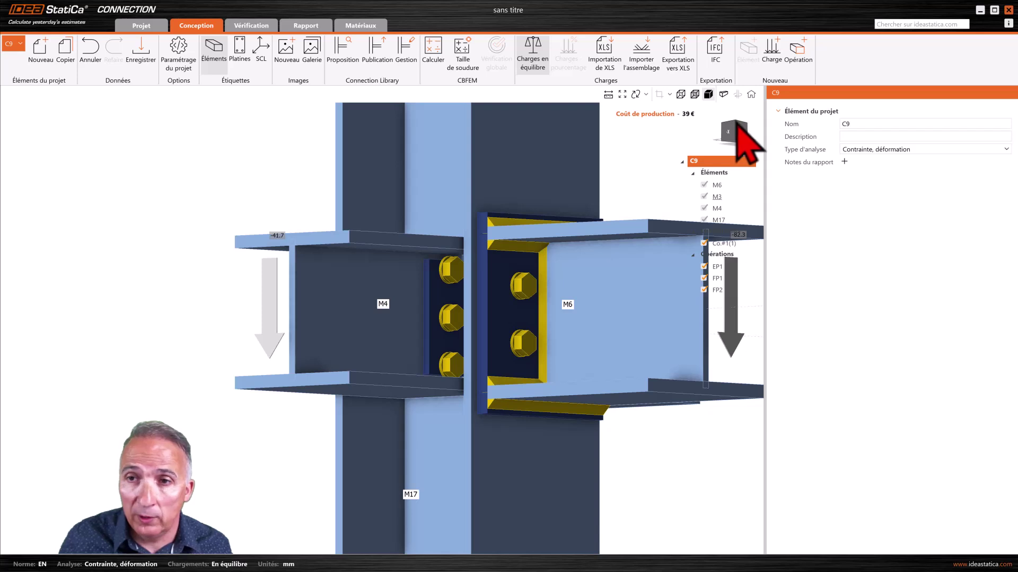
{"action": "left_click_drag", "start_coordinate": [736, 125], "coordinate": [739, 123]}
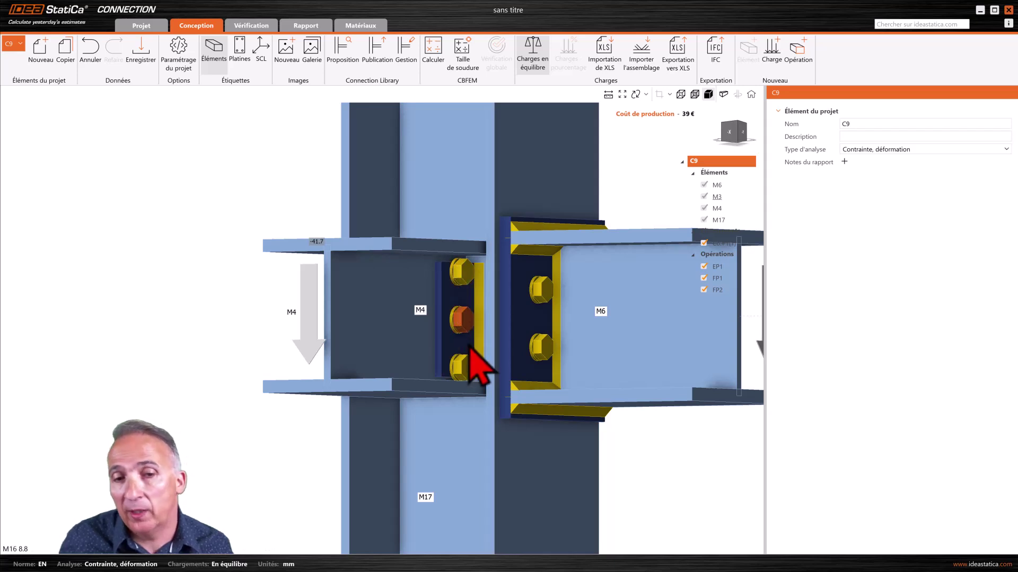
{"action": "left_click", "coordinate": [717, 281]}
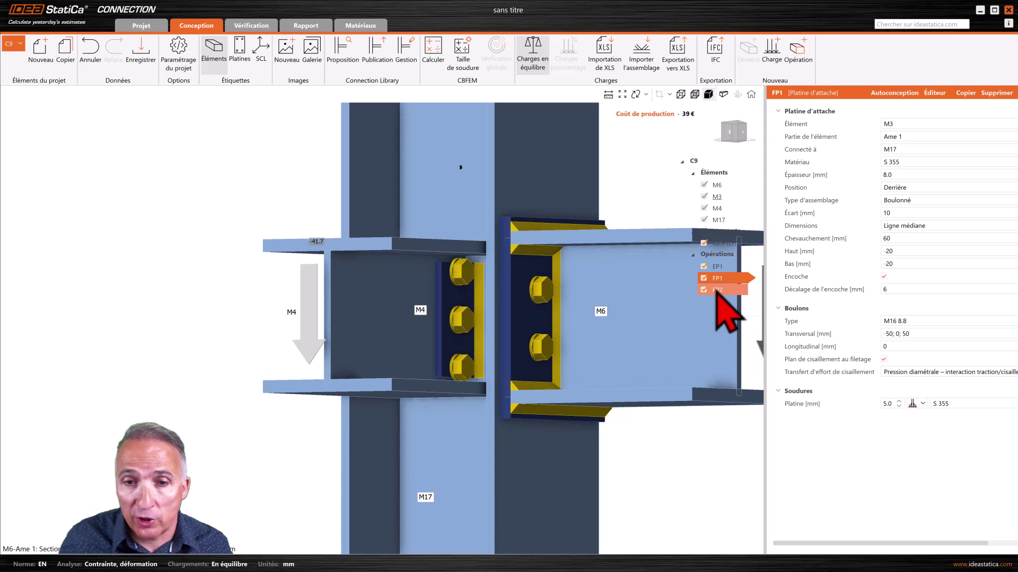
{"action": "left_click", "coordinate": [716, 290]}
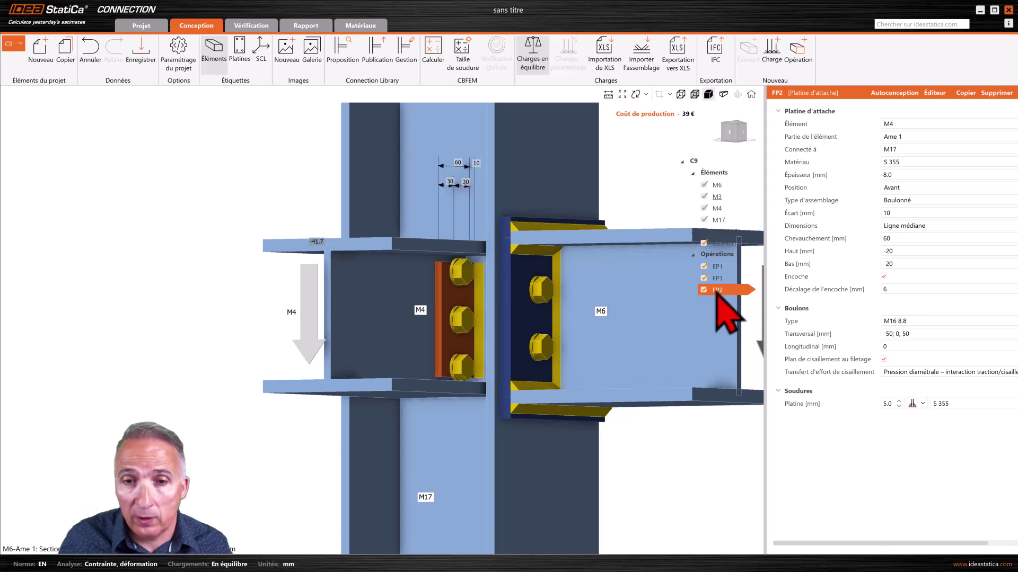
{"action": "left_click", "coordinate": [894, 334]}
{"action": "left_click", "coordinate": [894, 335]}
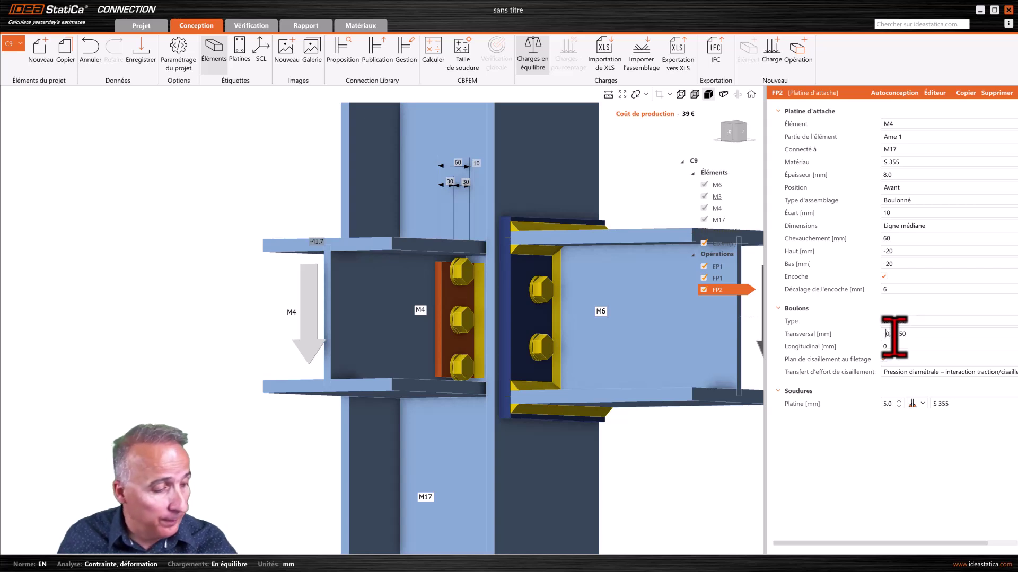
{"action": "type", "text": "30;"}
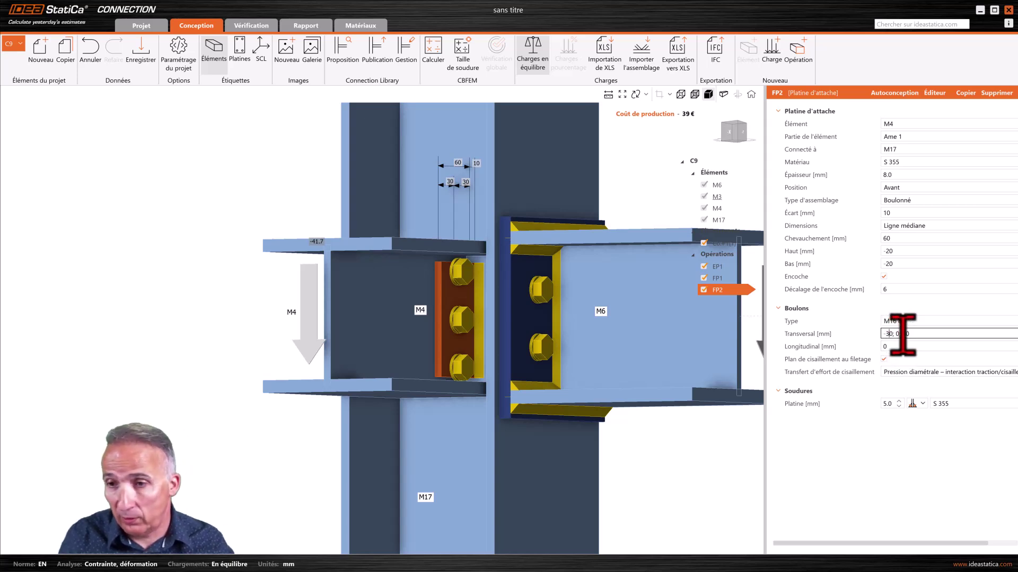
{"action": "left_click", "coordinate": [902, 334]}
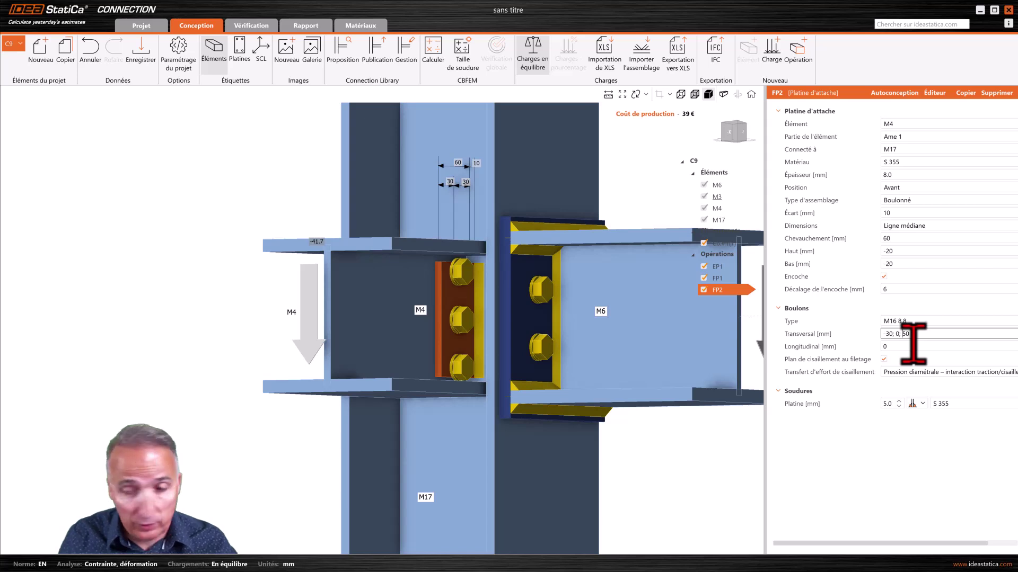
{"action": "key", "text": "BackSpace"}
{"action": "key", "text": "BackSpace"}
{"action": "key", "text": "BackSpace"}
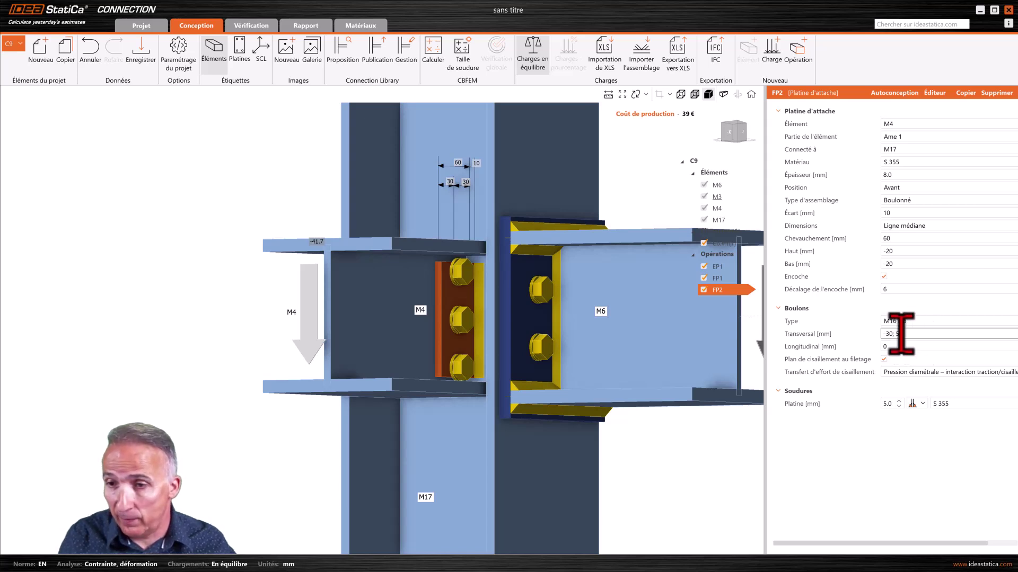
{"action": "key", "text": "Return"}
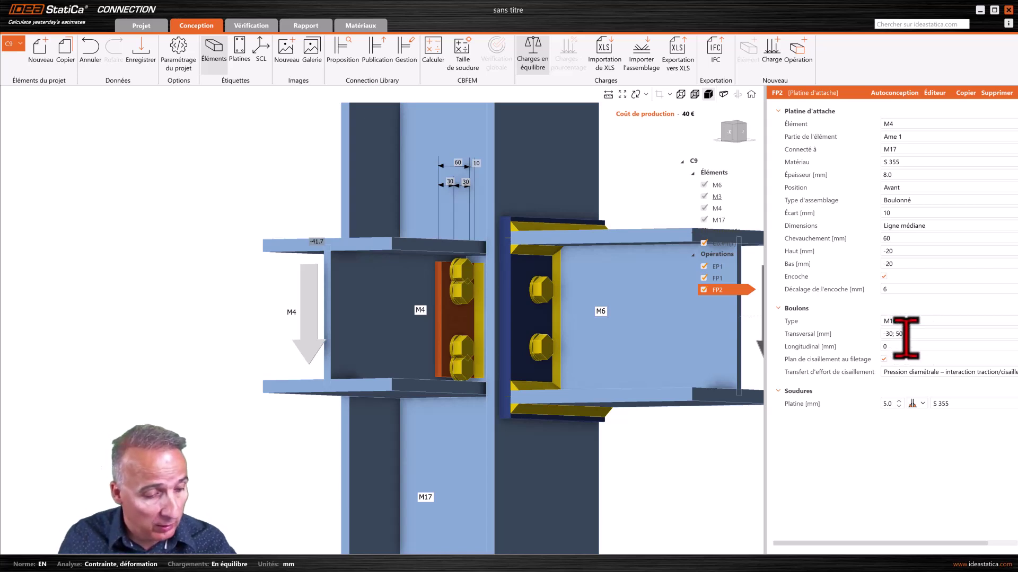
Set the second transverse bolt position of fin plate FP2 to 30 mm
{"action": "left_click", "coordinate": [898, 334]}
{"action": "key", "text": "BackSpace"}
{"action": "type", "text": "3"}
{"action": "key", "text": "Tab"}
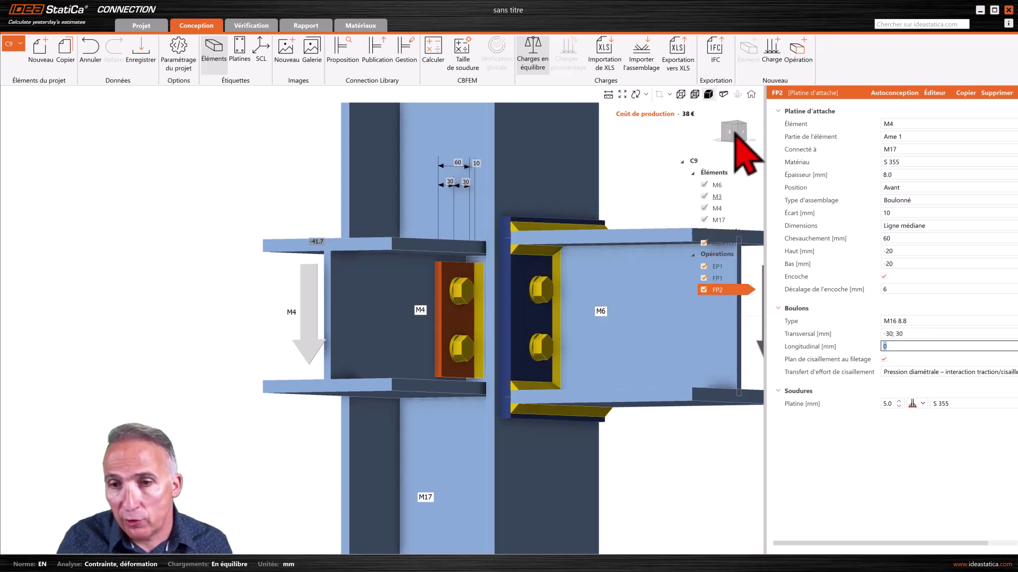
Set the transverse bolt positions of fin plate FP1 on beam M3 to -30; 30 mm
{"action": "scroll", "coordinate": [665, 259], "scroll_direction": "down", "scroll_amount": 5}
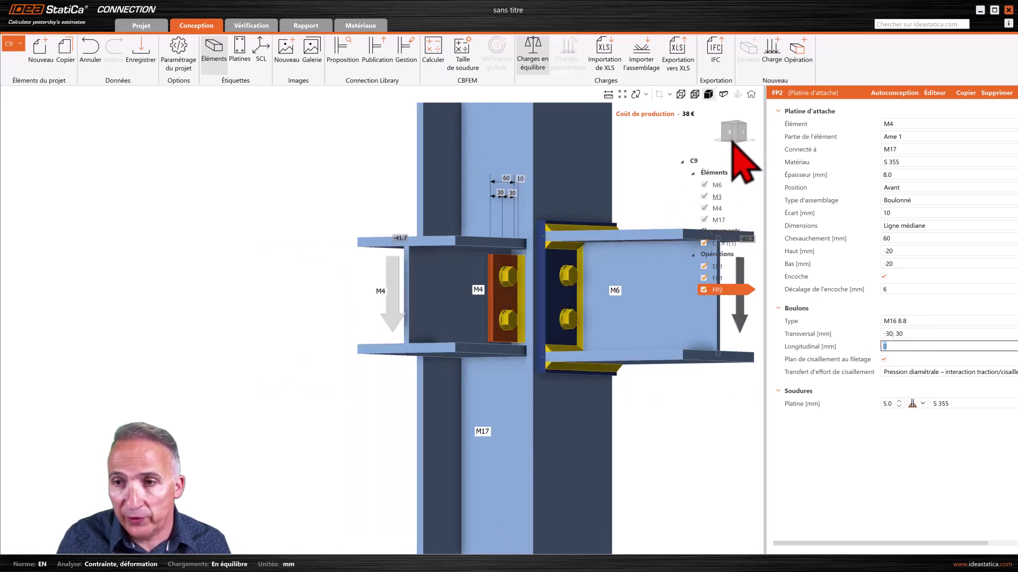
{"action": "middle_click_drag", "start_coordinate": [642, 206], "coordinate": [564, 276]}
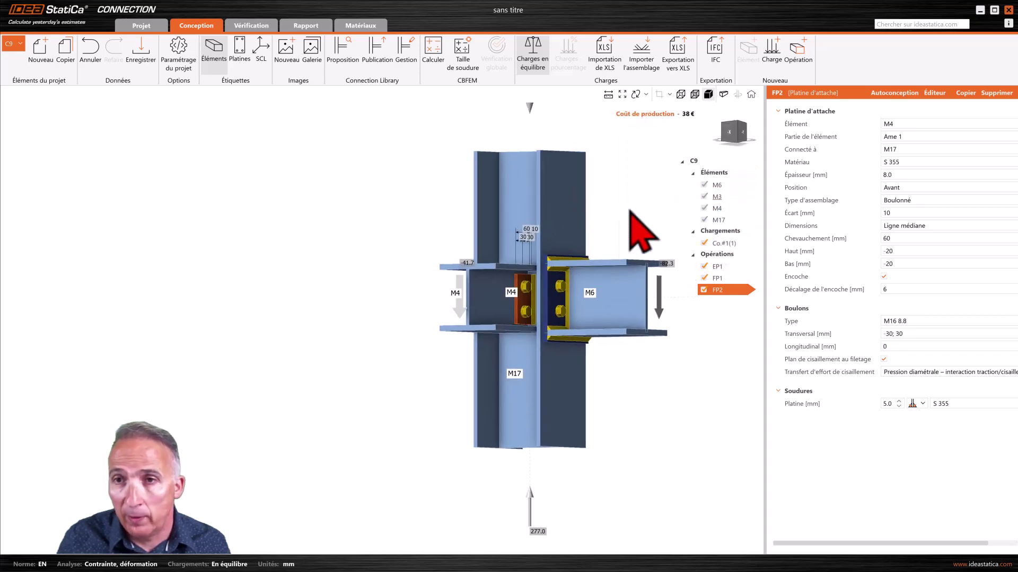
{"action": "left_click", "coordinate": [741, 130]}
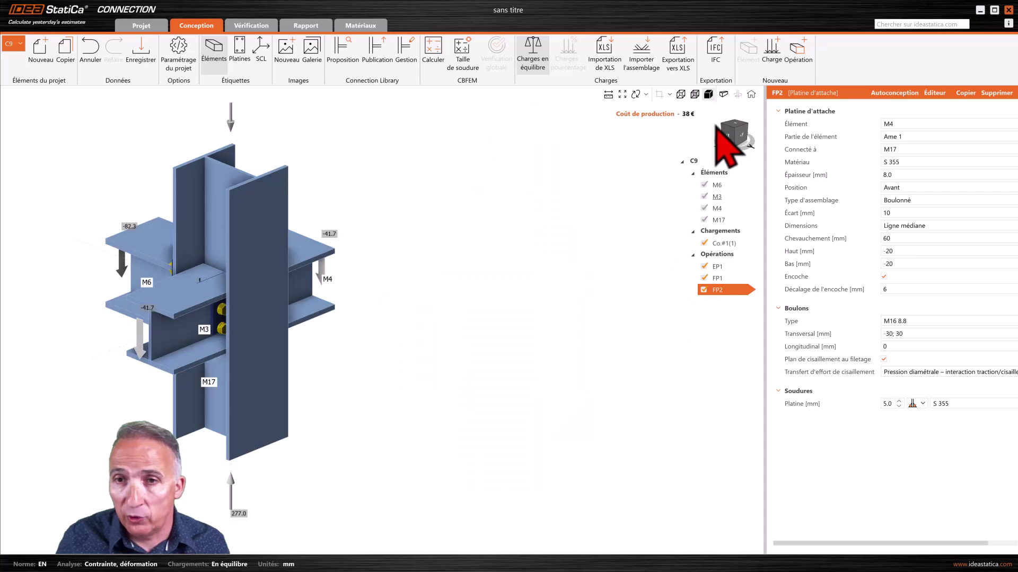
{"action": "left_click_drag", "start_coordinate": [738, 132], "coordinate": [694, 137]}
{"action": "middle_click_drag", "start_coordinate": [416, 304], "coordinate": [468, 300]}
{"action": "scroll", "coordinate": [455, 300], "scroll_direction": "up", "scroll_amount": 2}
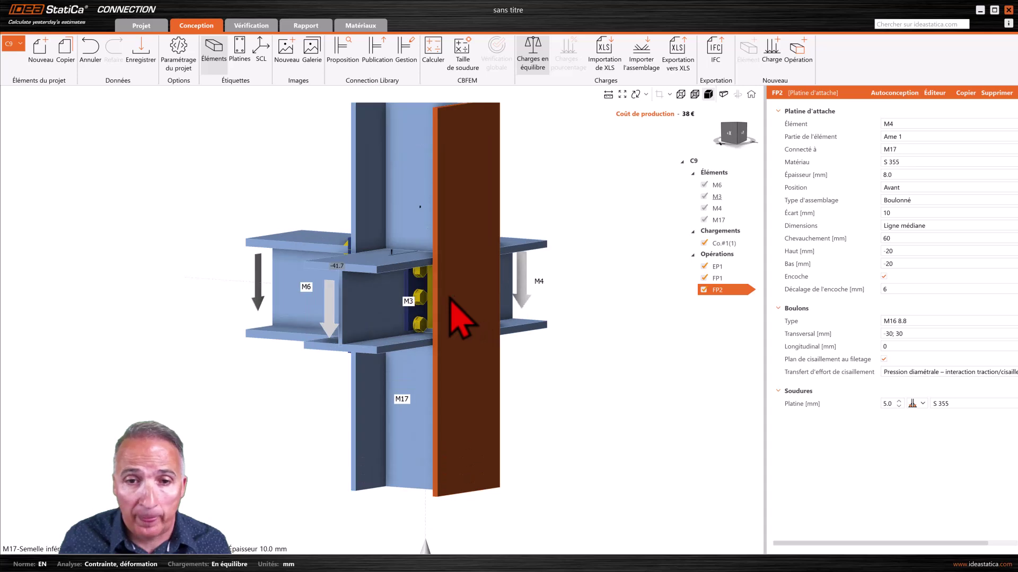
{"action": "left_click", "coordinate": [724, 279]}
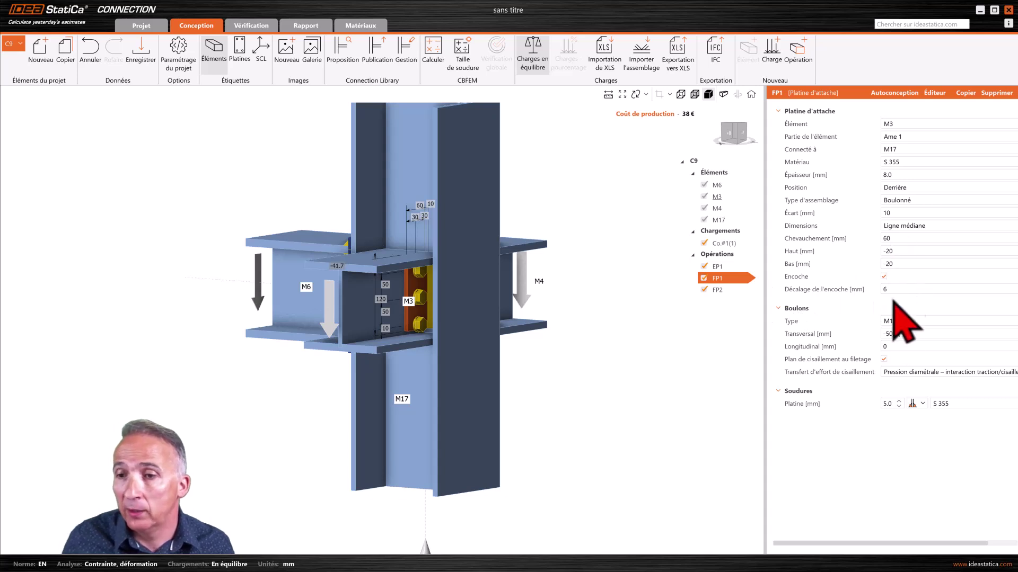
{"action": "left_click", "coordinate": [895, 334]}
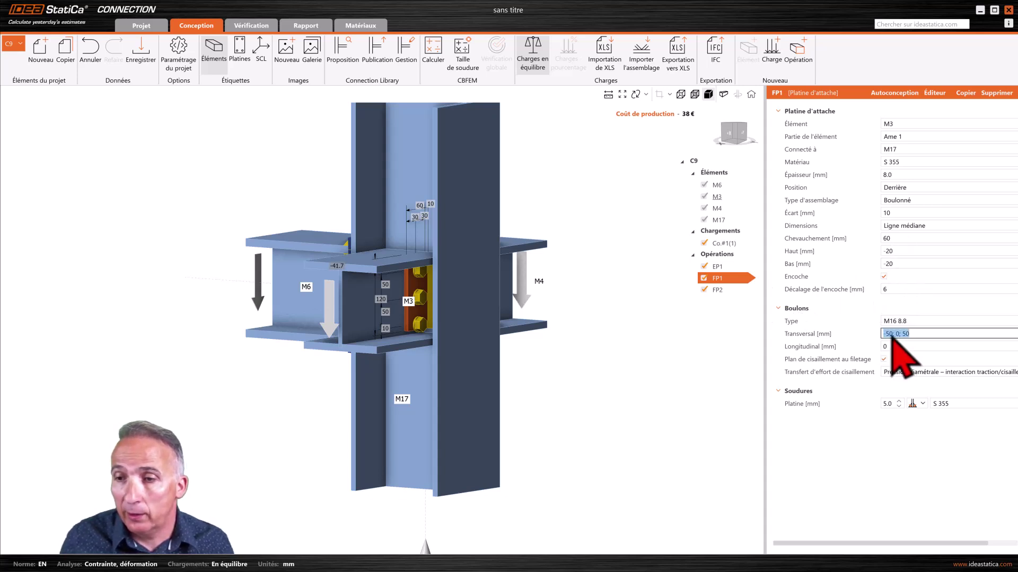
{"action": "left_click", "coordinate": [902, 335]}
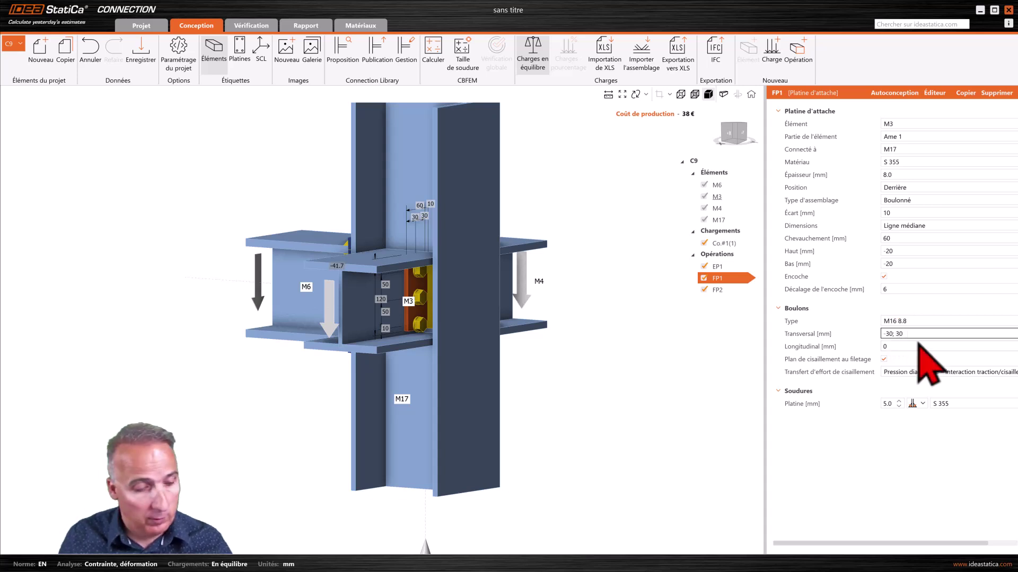
{"action": "key", "text": "Tab"}
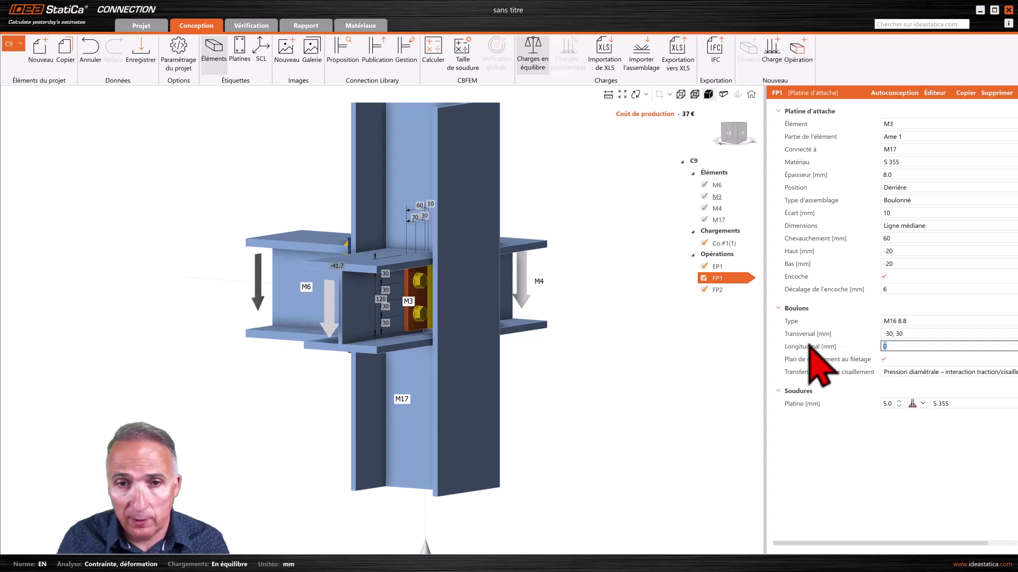
Set the thickness of end plate EP1 on beam M6 to 8 mm
{"action": "left_click", "coordinate": [727, 267]}
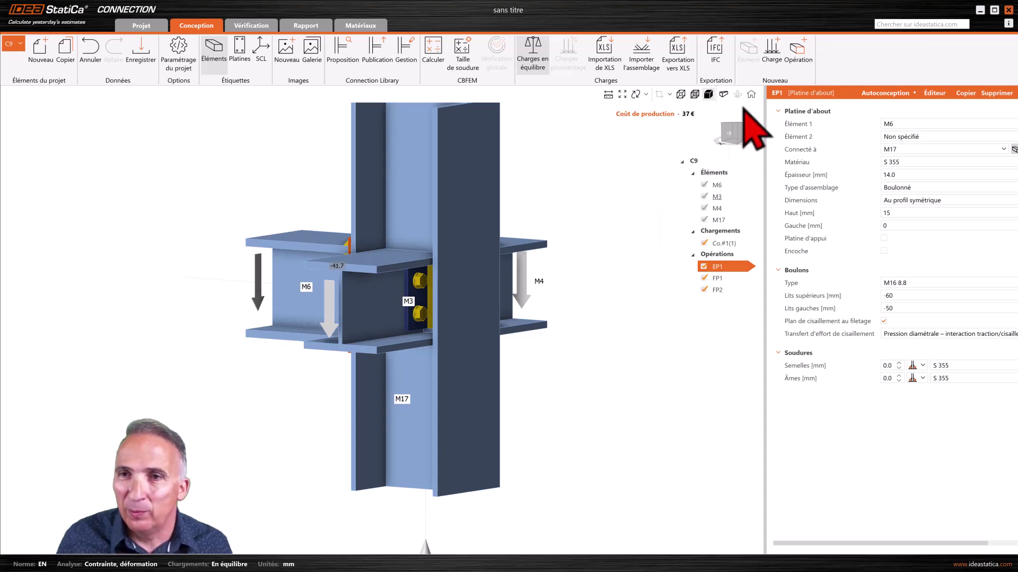
{"action": "left_click", "coordinate": [736, 127]}
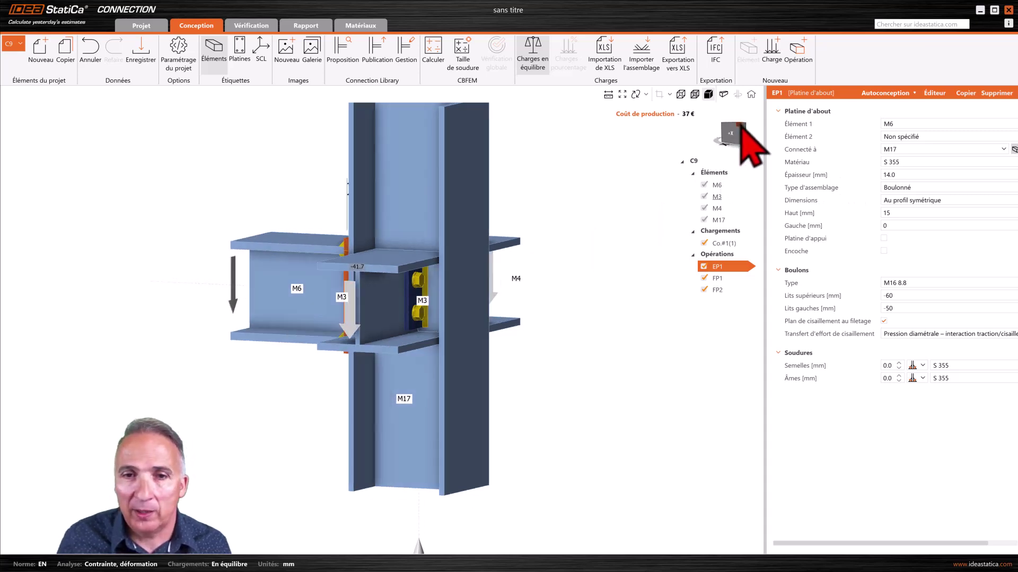
{"action": "left_click_drag", "start_coordinate": [749, 126], "coordinate": [761, 125]}
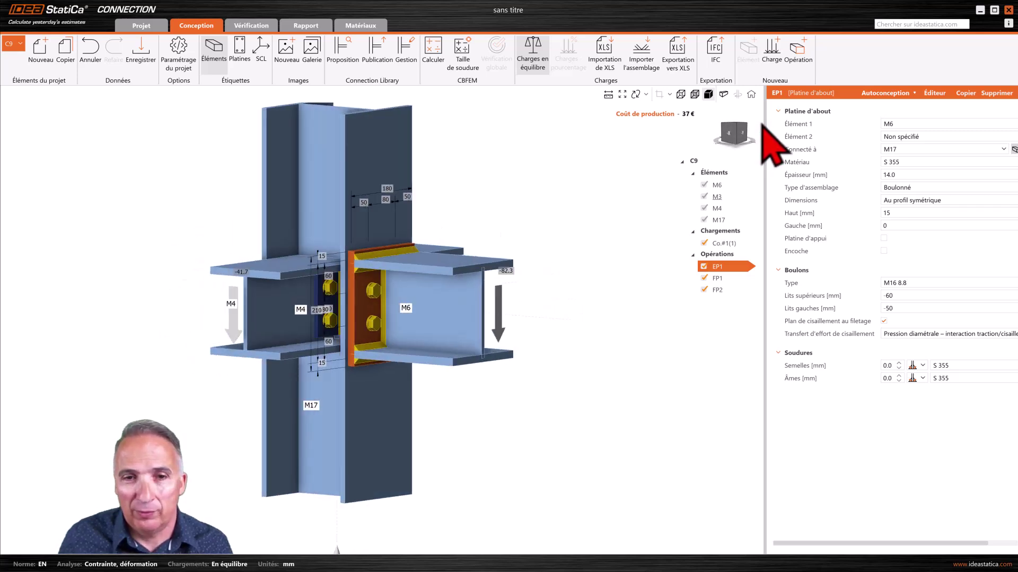
{"action": "left_click", "coordinate": [894, 175]}
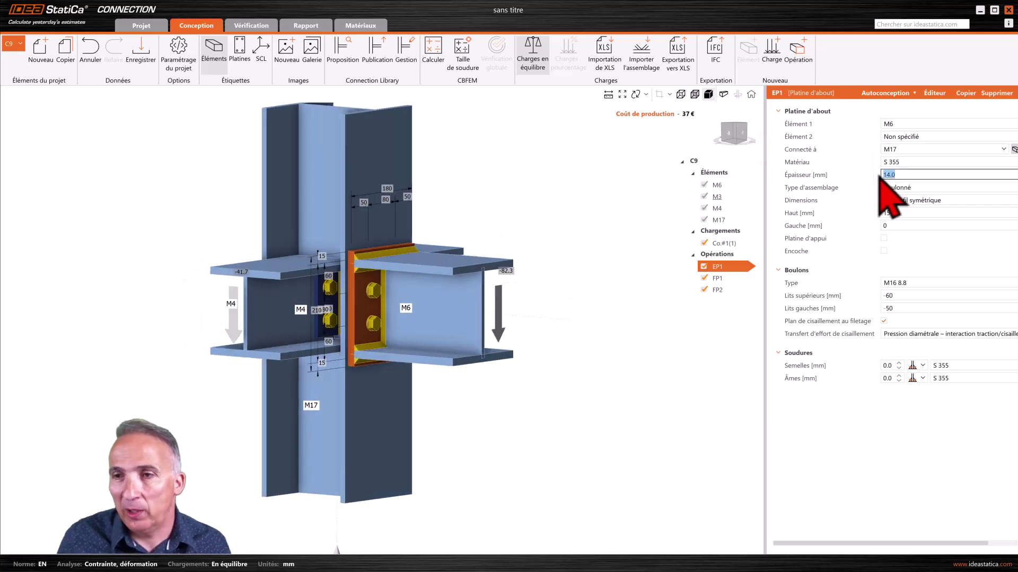
{"action": "type", "text": "8"}
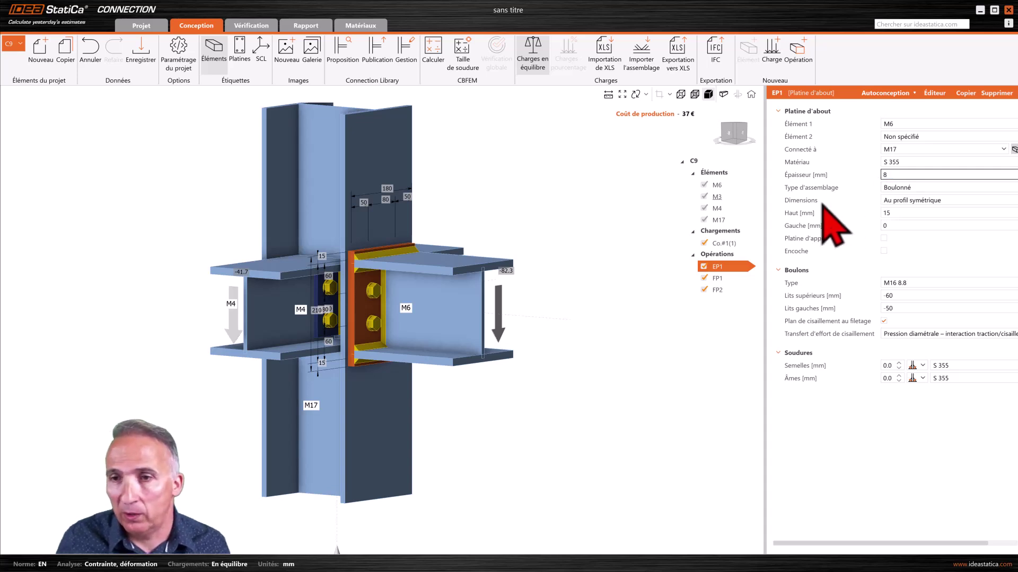
{"action": "left_click", "coordinate": [727, 280]}
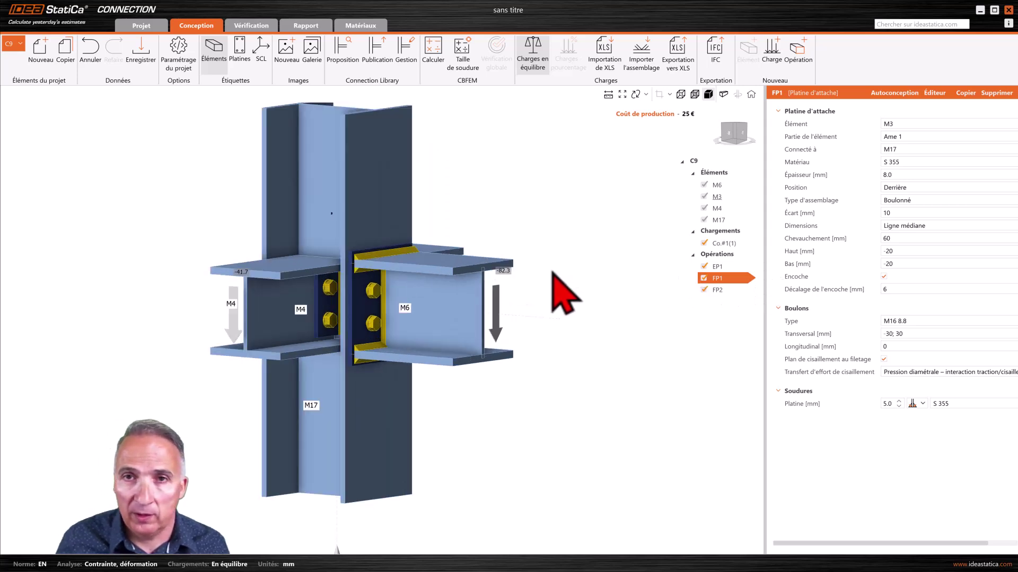
Size the joint's welds automatically and run the stress/strain analysis with buckling
{"action": "middle_click_drag", "start_coordinate": [557, 275], "coordinate": [591, 287]}
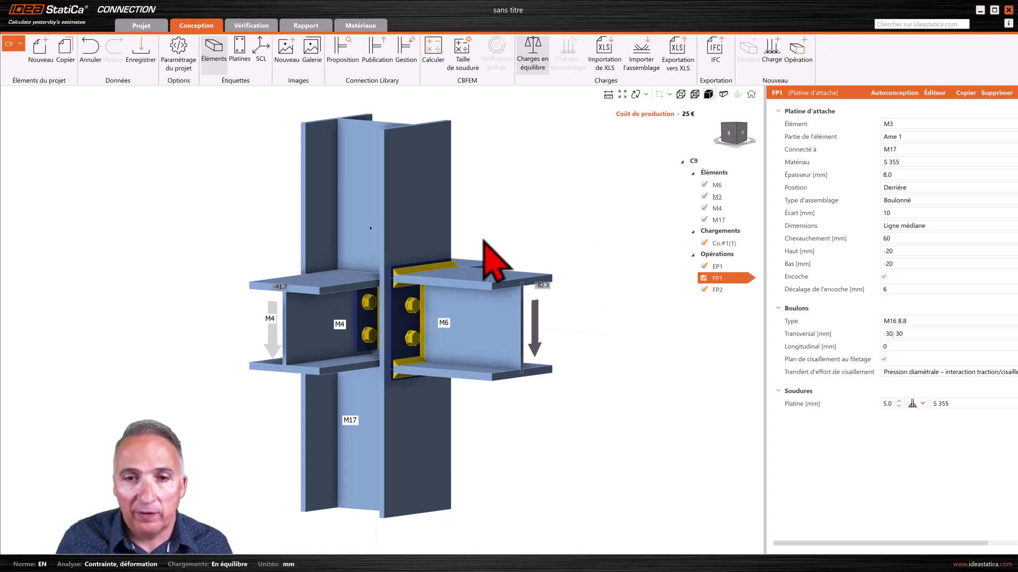
{"action": "left_click", "coordinate": [464, 50]}
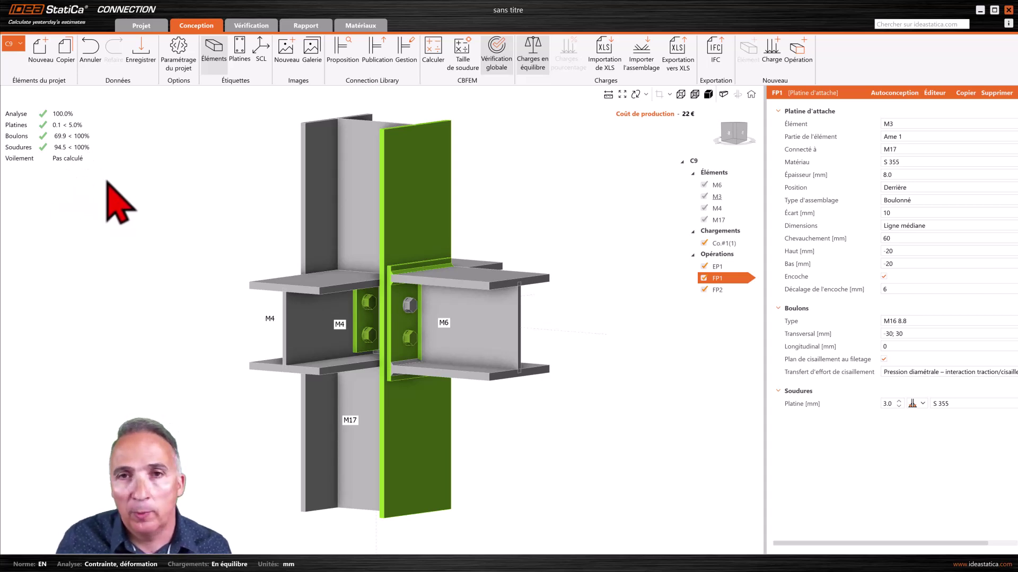
{"action": "left_click", "coordinate": [259, 29]}
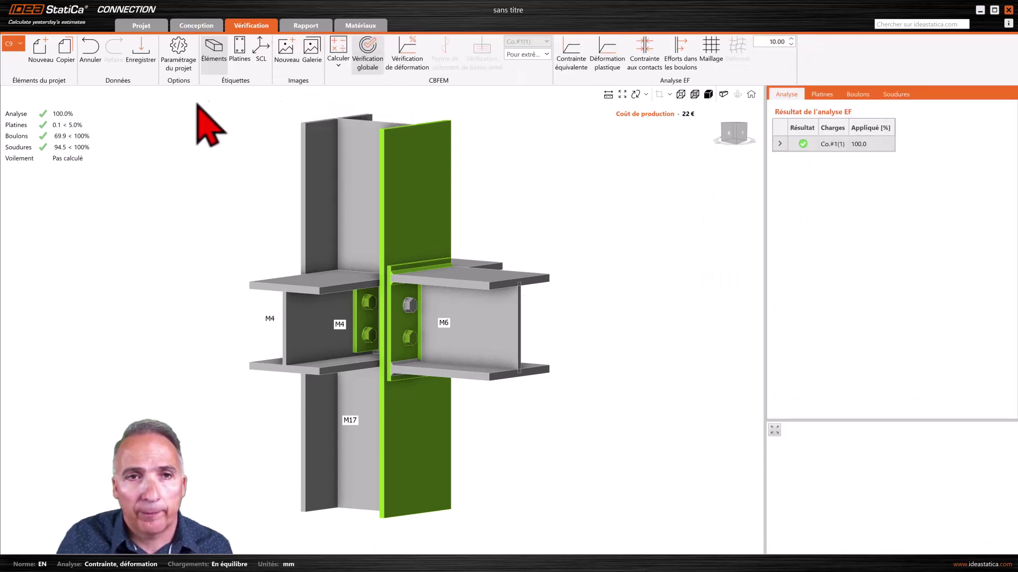
{"action": "left_click", "coordinate": [340, 68]}
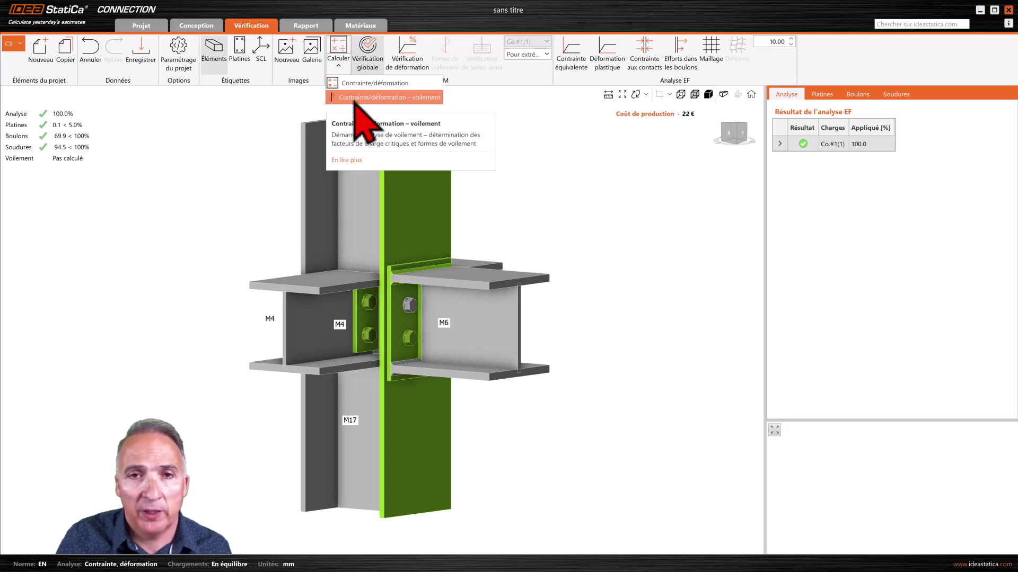
{"action": "left_click", "coordinate": [362, 98]}
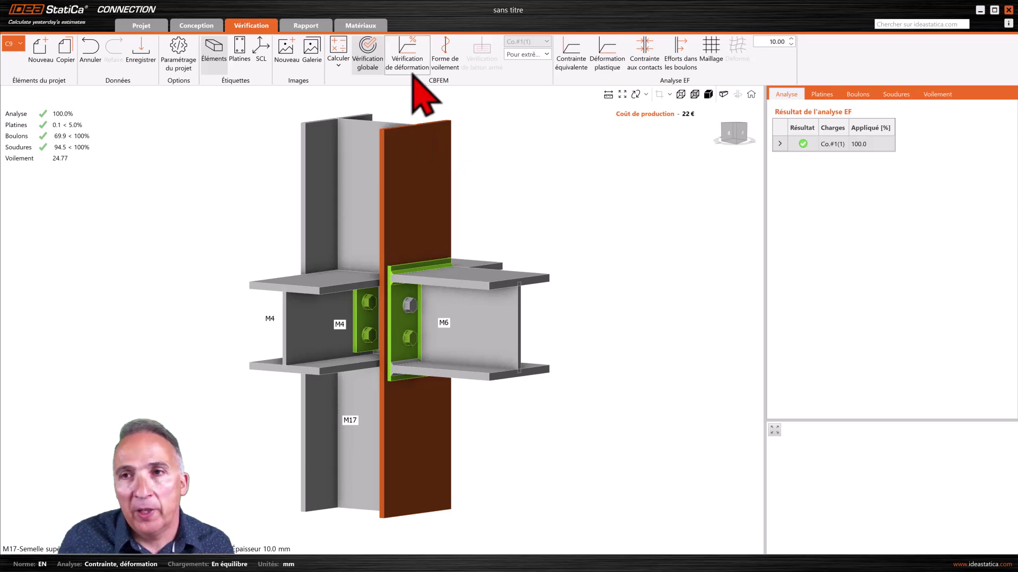
Display the finite element mesh with the strain check and examine the plates around the bolts
{"action": "left_click", "coordinate": [716, 55]}
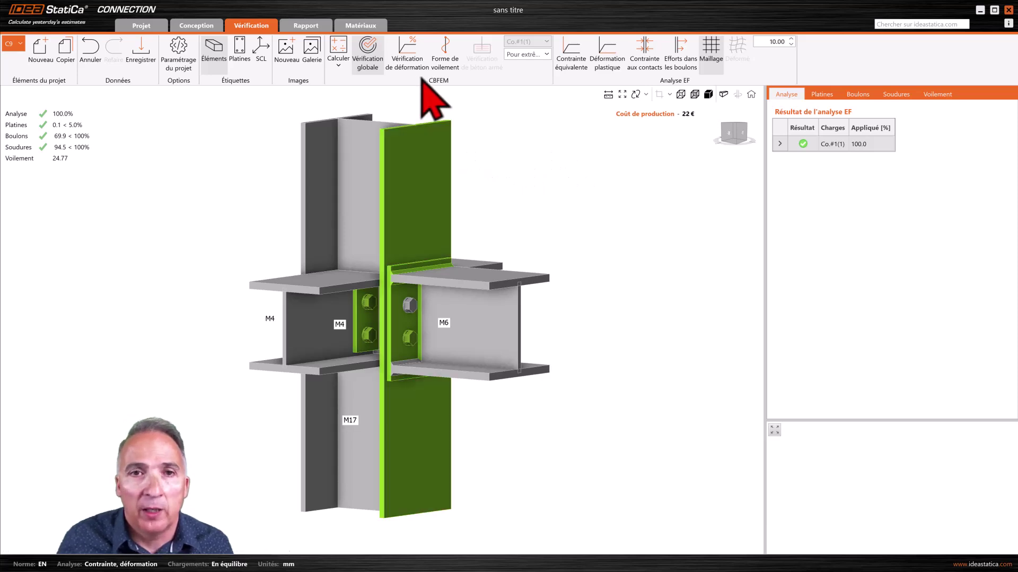
{"action": "left_click", "coordinate": [409, 63]}
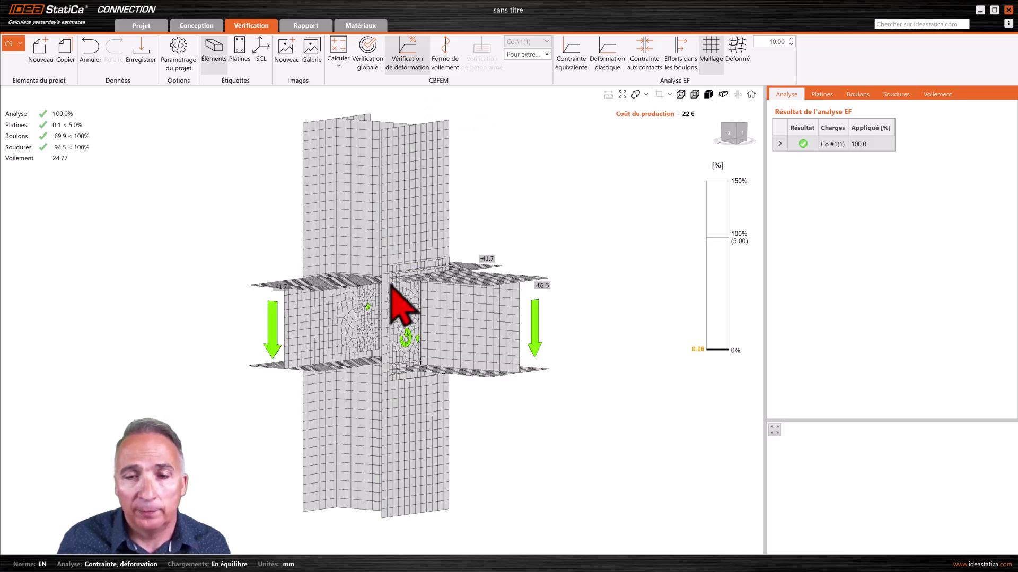
{"action": "scroll", "coordinate": [372, 340], "scroll_direction": "up", "scroll_amount": 3}
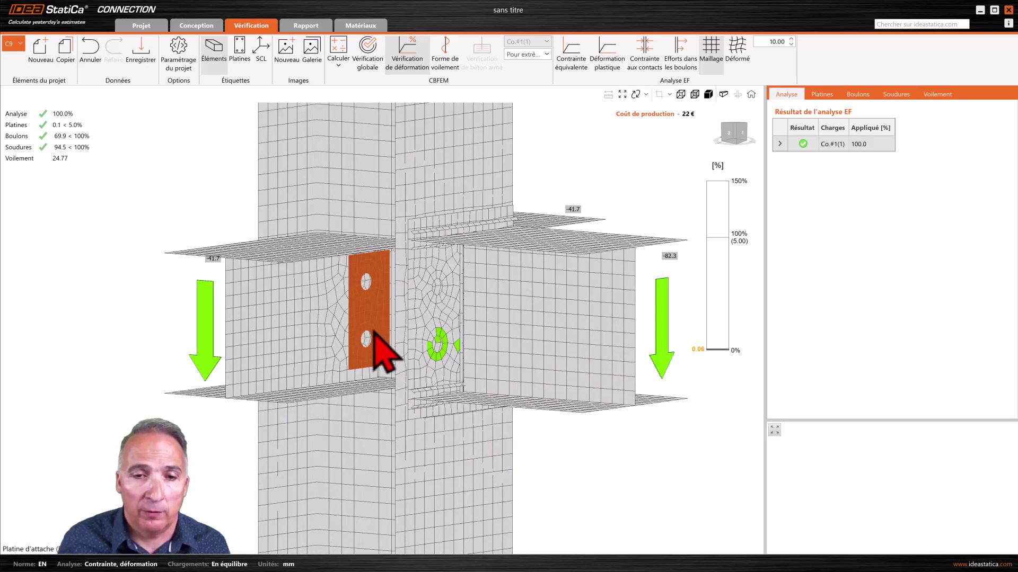
{"action": "scroll", "coordinate": [373, 342], "scroll_direction": "down", "scroll_amount": 4}
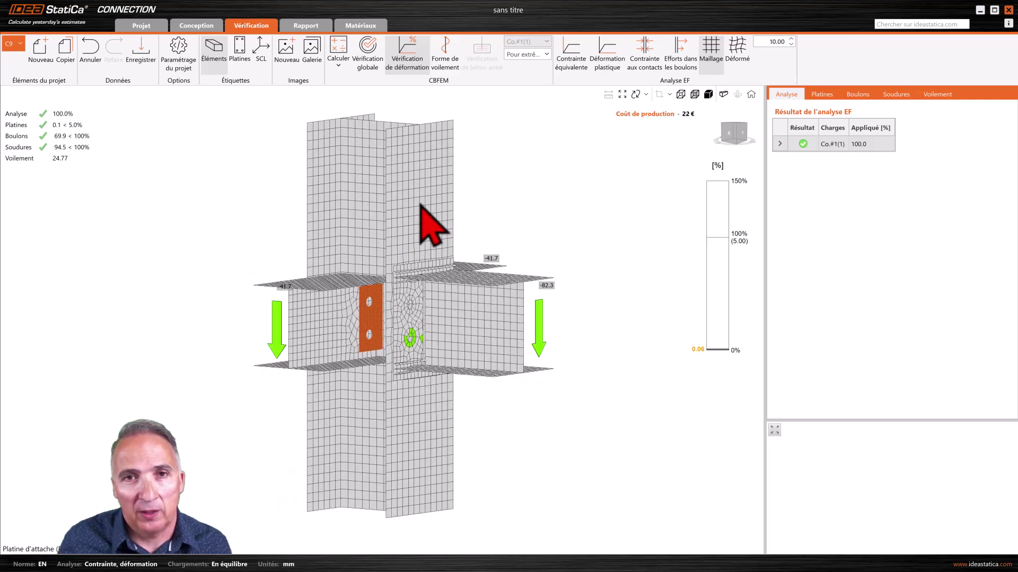
Display the joint's buckling shape and its equivalent stress, viewing the beams and column obliquely from above
{"action": "left_click", "coordinate": [443, 68]}
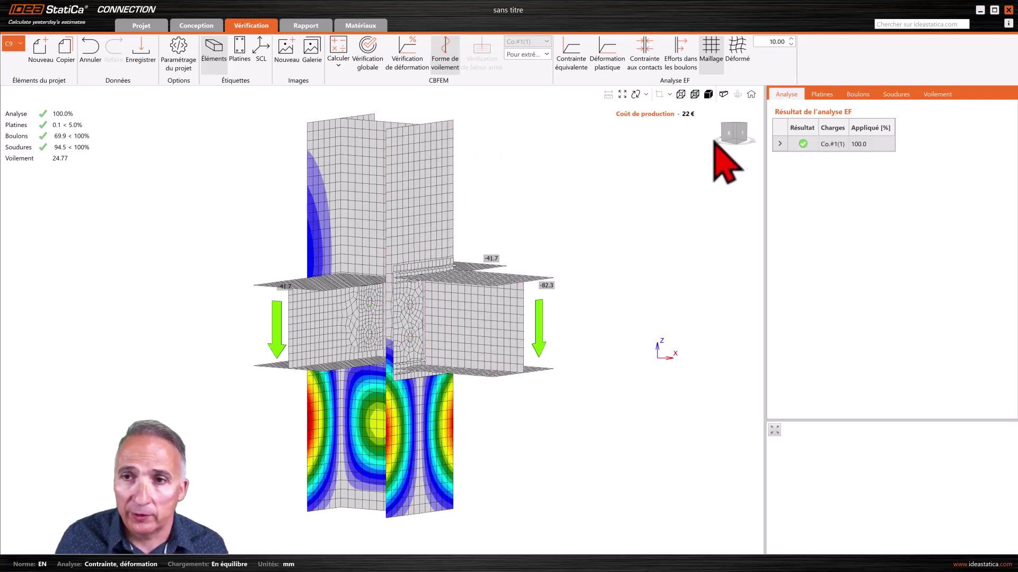
{"action": "left_click_drag", "start_coordinate": [739, 127], "coordinate": [705, 142]}
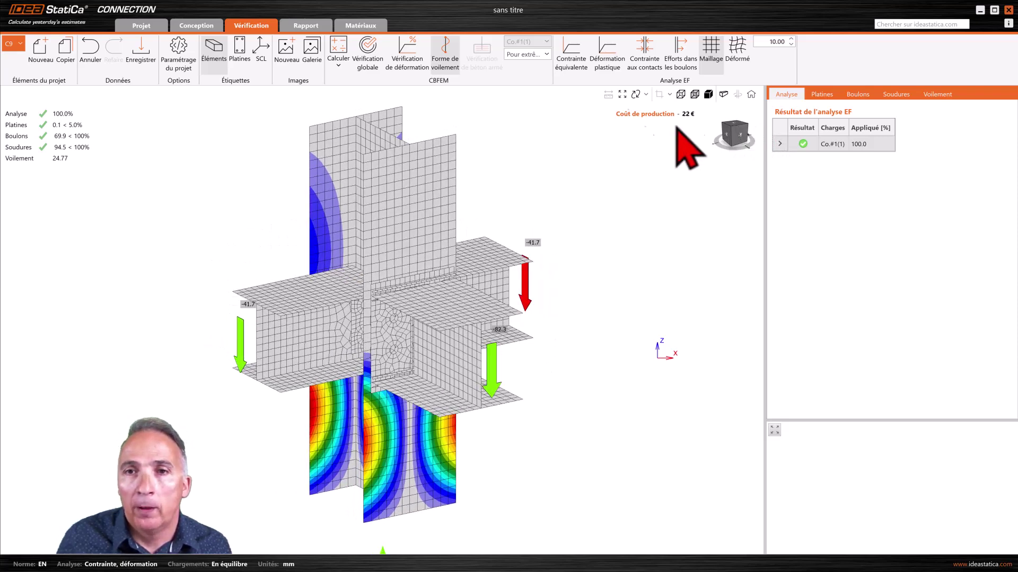
{"action": "left_click", "coordinate": [579, 53]}
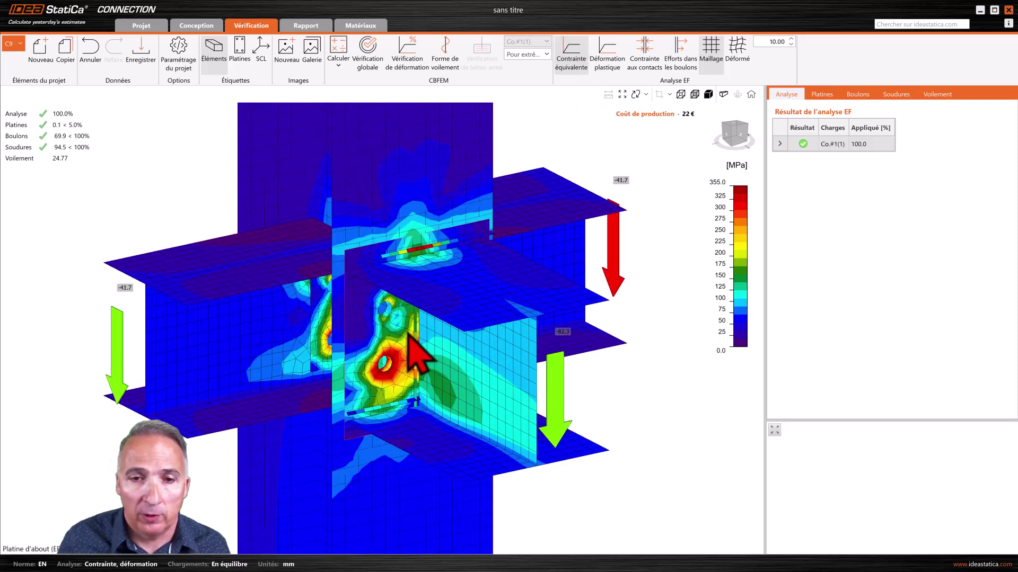
{"action": "scroll", "coordinate": [411, 333], "scroll_direction": "up", "scroll_amount": 2}
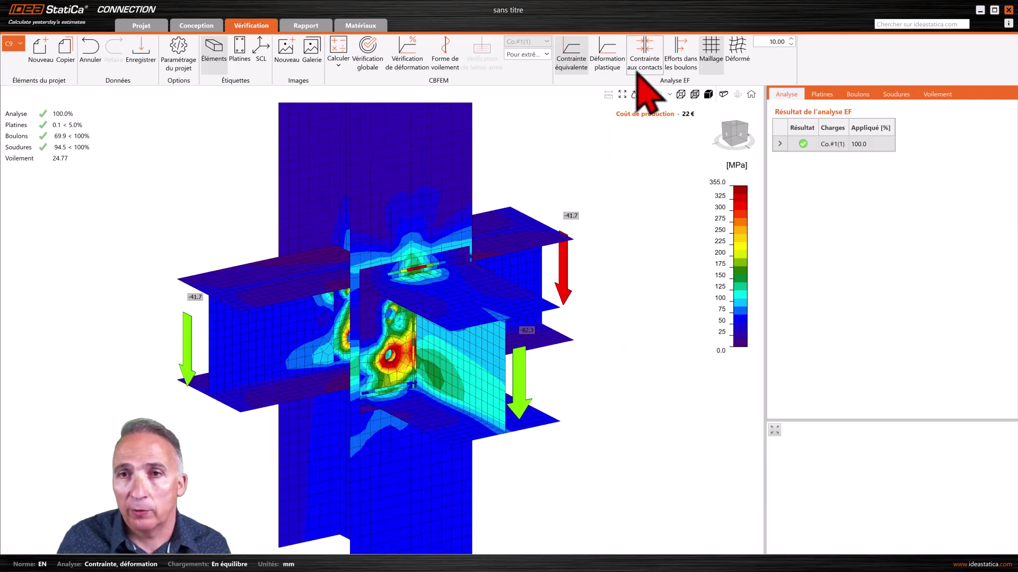
Display the plastic strain and the contact stress, and inspect end plate EP1 with its bolt forces
{"action": "left_click", "coordinate": [617, 65]}
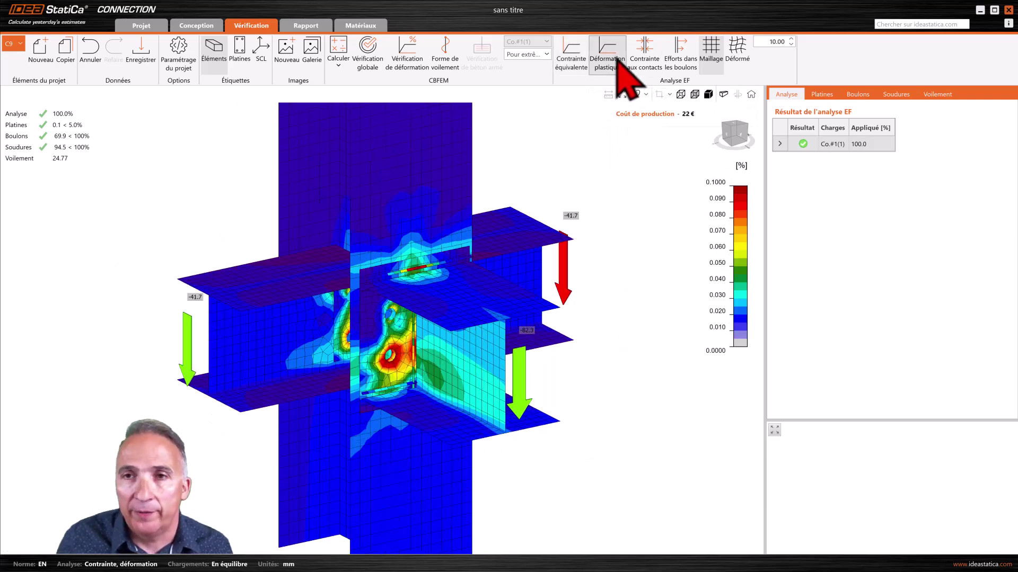
{"action": "left_click", "coordinate": [653, 62]}
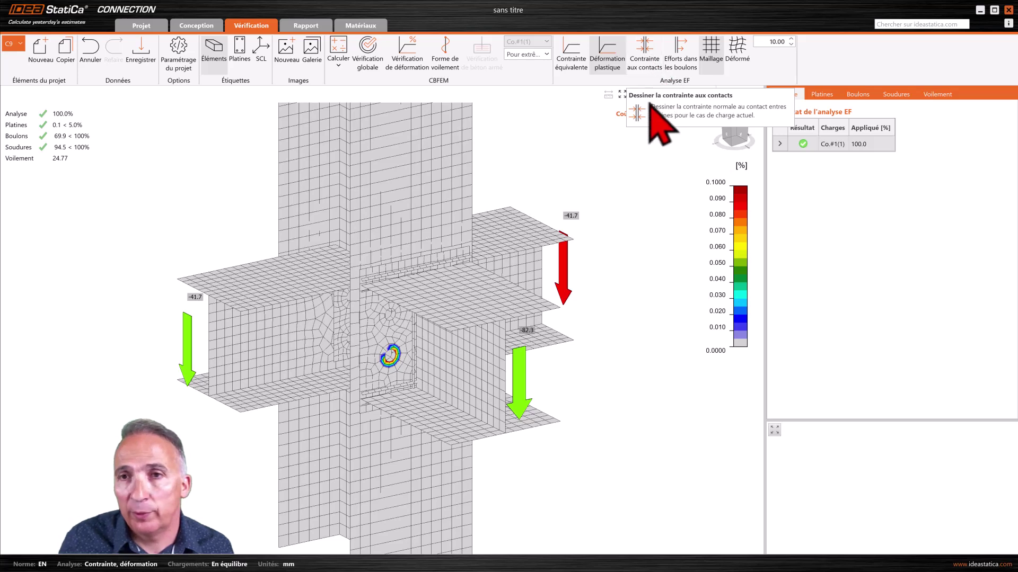
{"action": "left_click", "coordinate": [652, 66]}
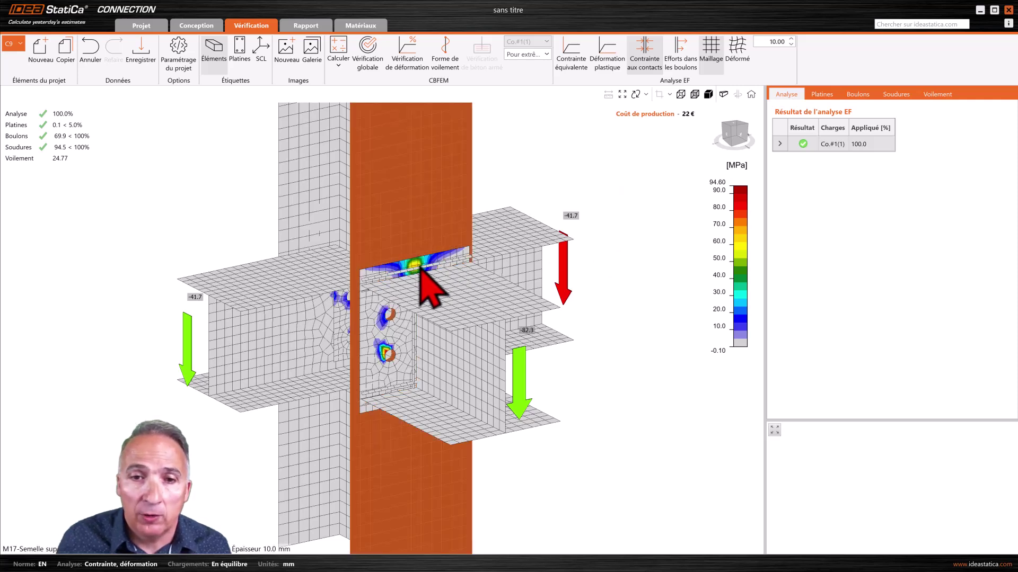
{"action": "left_click", "coordinate": [421, 264]}
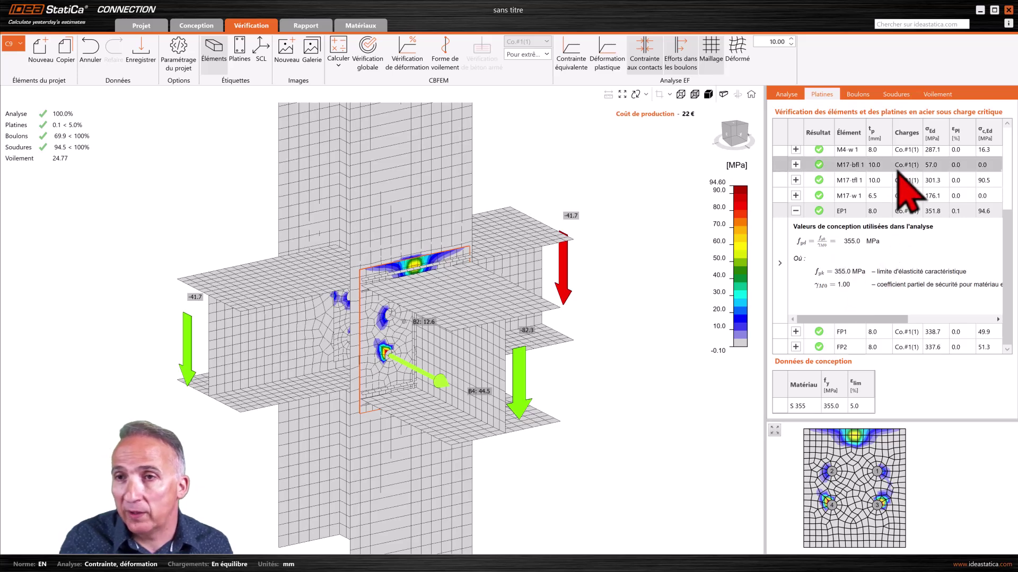
Review the bolt checks, including the detailed calculation for bolt B2 and the forces on end plate EP1's bolts in an enlarged plate view
{"action": "left_click", "coordinate": [859, 94]}
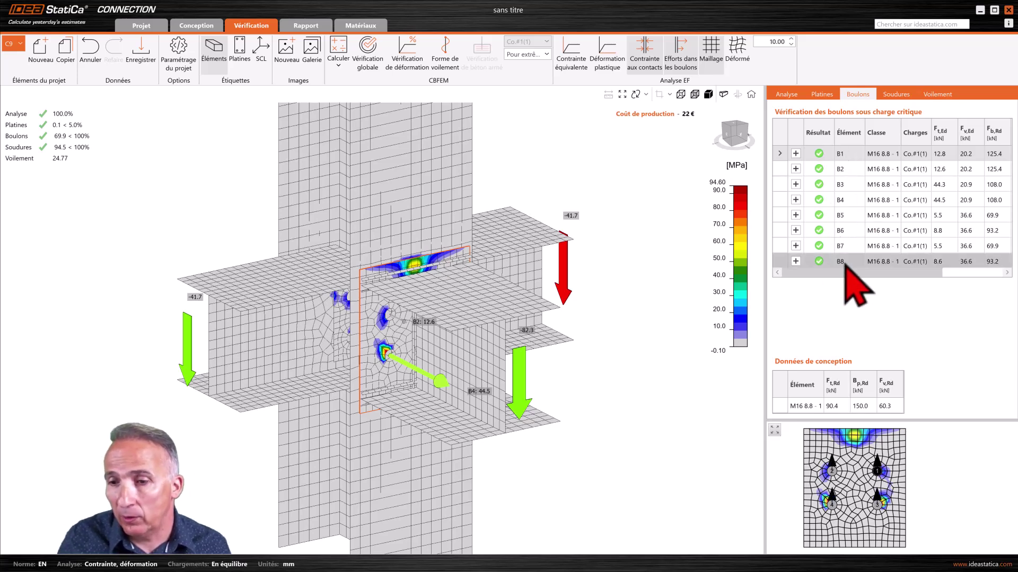
{"action": "left_click_drag", "start_coordinate": [917, 423], "coordinate": [916, 362]}
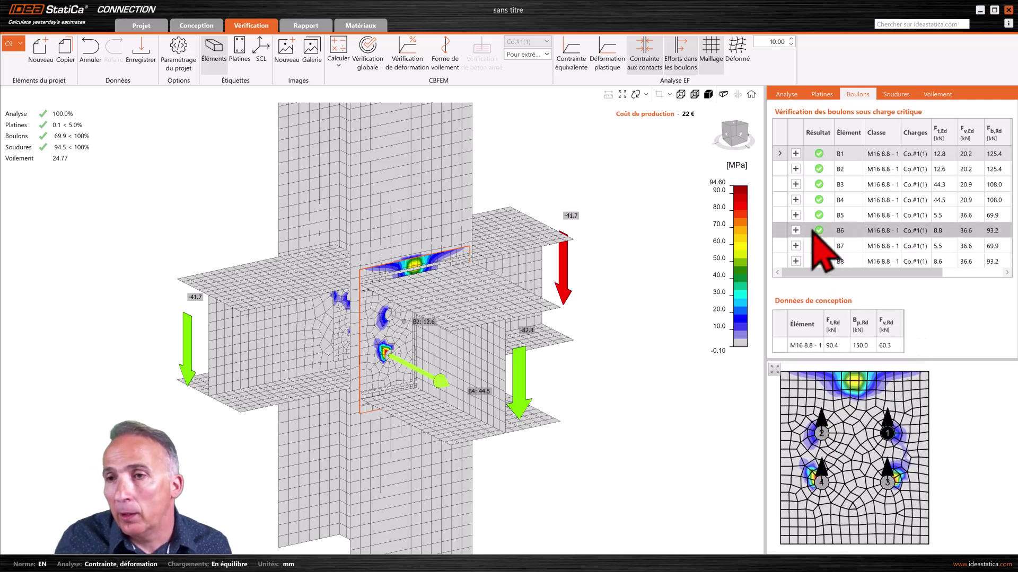
{"action": "left_click", "coordinate": [795, 169]}
{"action": "scroll", "coordinate": [869, 244], "scroll_direction": "down", "scroll_amount": 4}
{"action": "scroll", "coordinate": [869, 244], "scroll_direction": "down", "scroll_amount": 5}
{"action": "scroll", "coordinate": [861, 230], "scroll_direction": "down", "scroll_amount": 4}
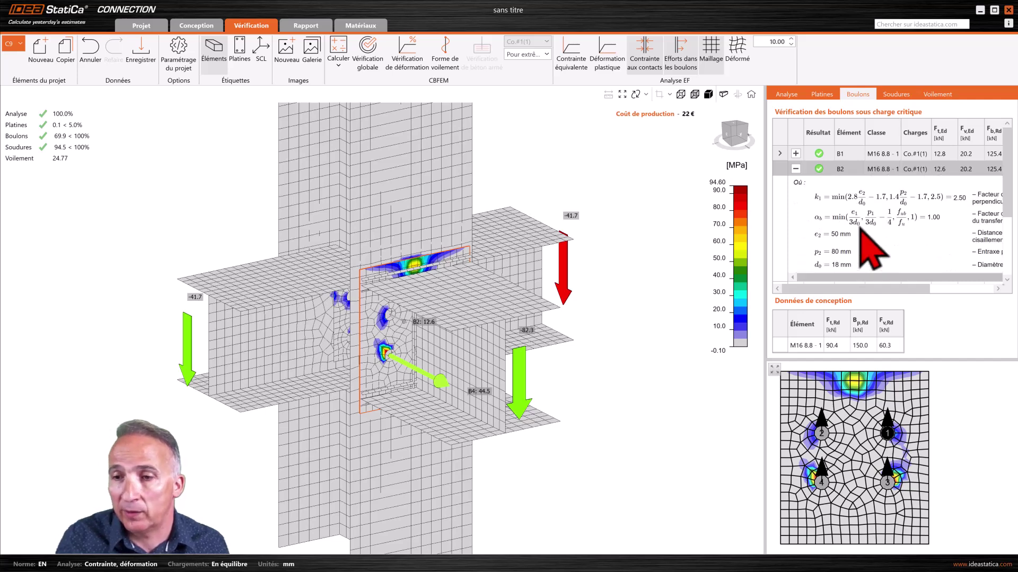
{"action": "mouse_move", "coordinate": [890, 436]}
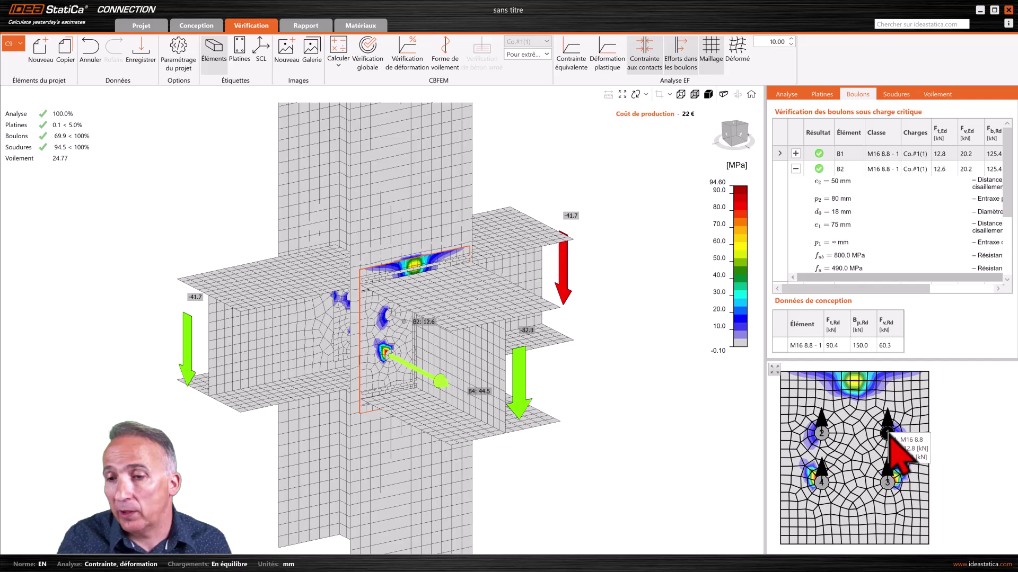
{"action": "mouse_move", "coordinate": [892, 484]}
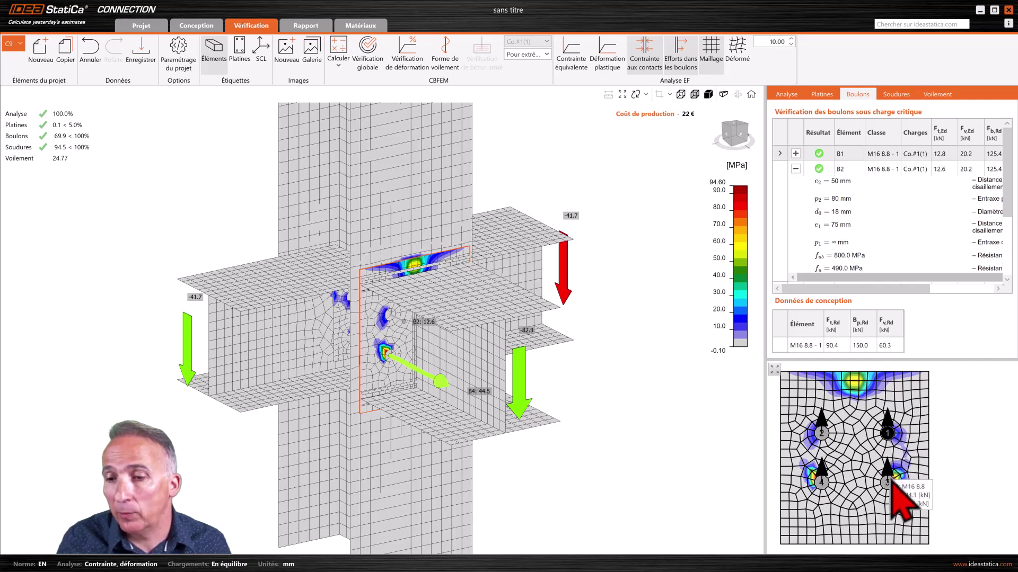
{"action": "mouse_move", "coordinate": [827, 487]}
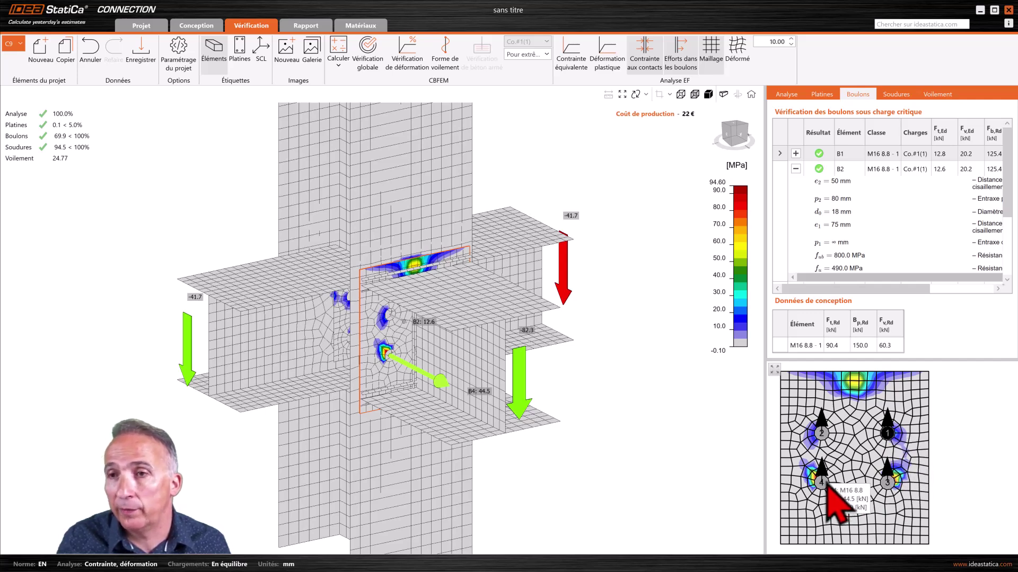
Review the detailed check of the weld between end plate EP1 and M6-tfl 1, and the joint's buckling factors
{"action": "left_click", "coordinate": [895, 94]}
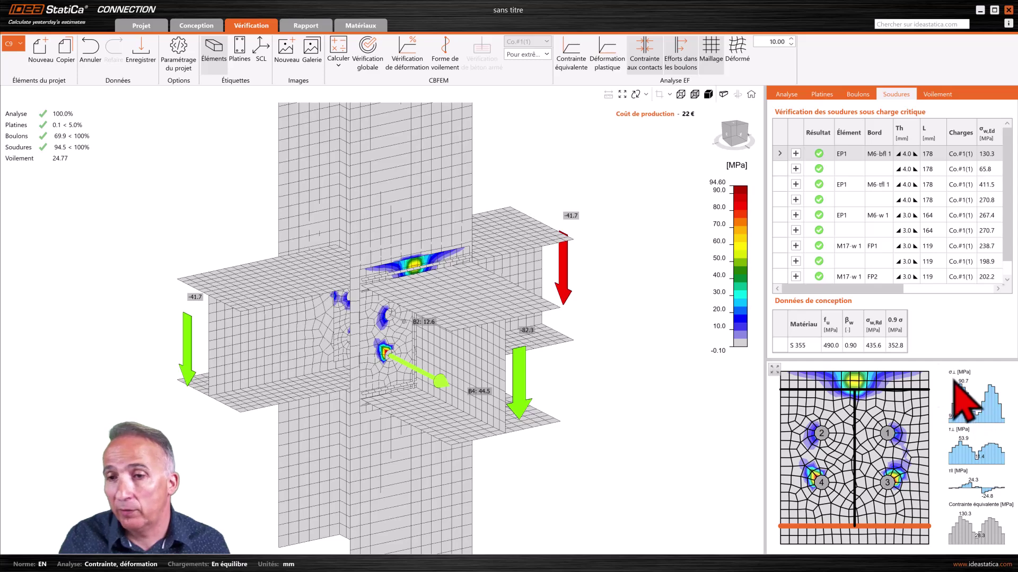
{"action": "left_click", "coordinate": [795, 183]}
{"action": "scroll", "coordinate": [861, 265], "scroll_direction": "down", "scroll_amount": 3}
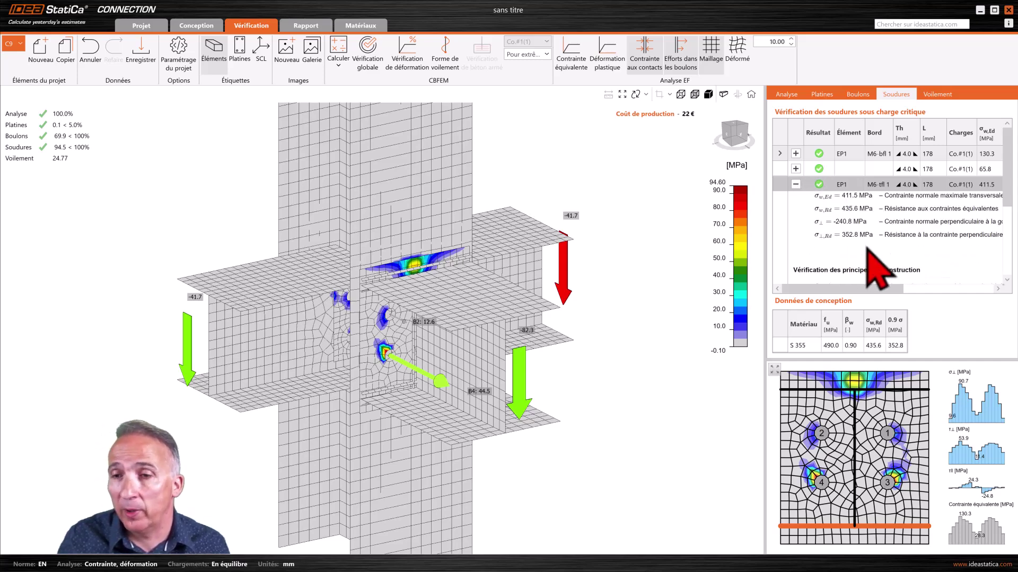
{"action": "left_click", "coordinate": [942, 97]}
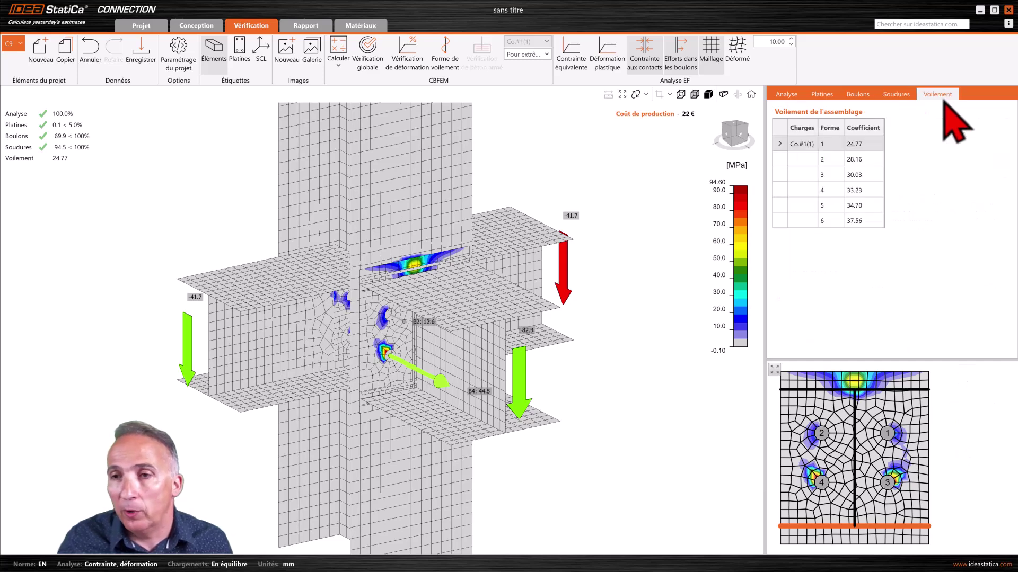
{"action": "left_click", "coordinate": [865, 207]}
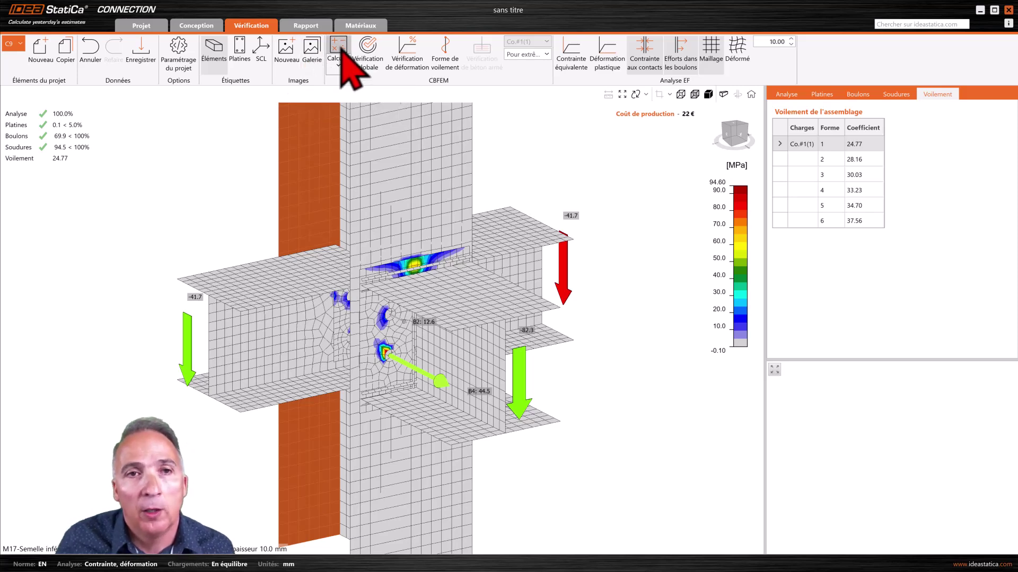
Generate the detailed calculation report for joint C9
{"action": "left_click", "coordinate": [307, 26]}
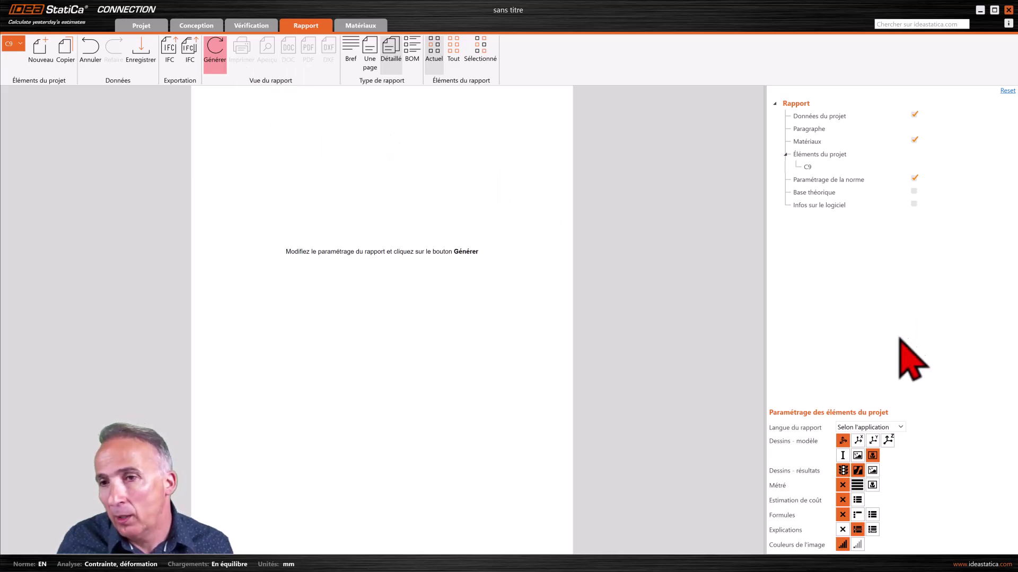
{"action": "left_click", "coordinate": [215, 53]}
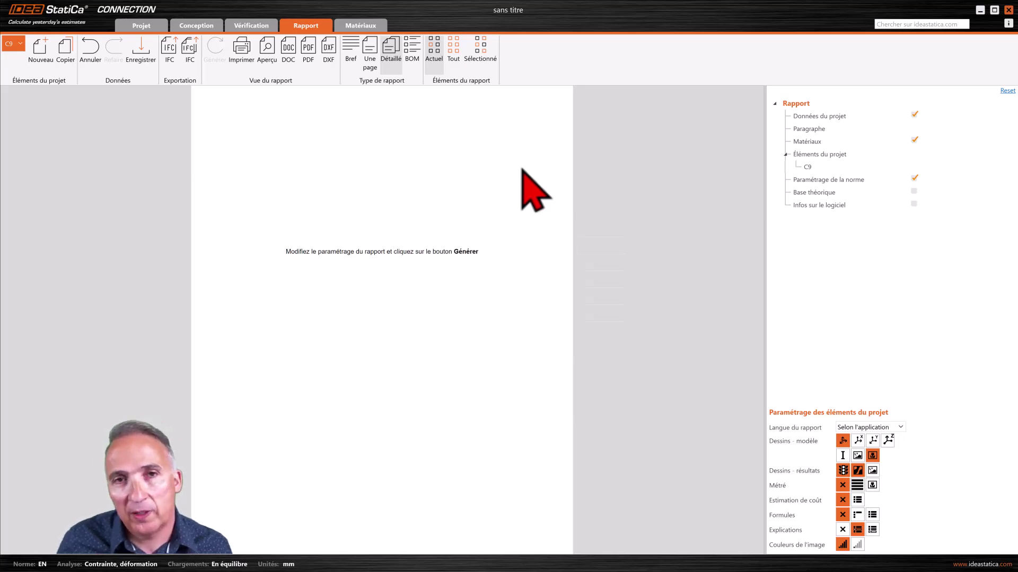
Read through the generated report from the geometry and load tables to the plate, bolt and weld checks and the code settings
{"action": "scroll", "coordinate": [480, 222], "scroll_direction": "down", "scroll_amount": 5}
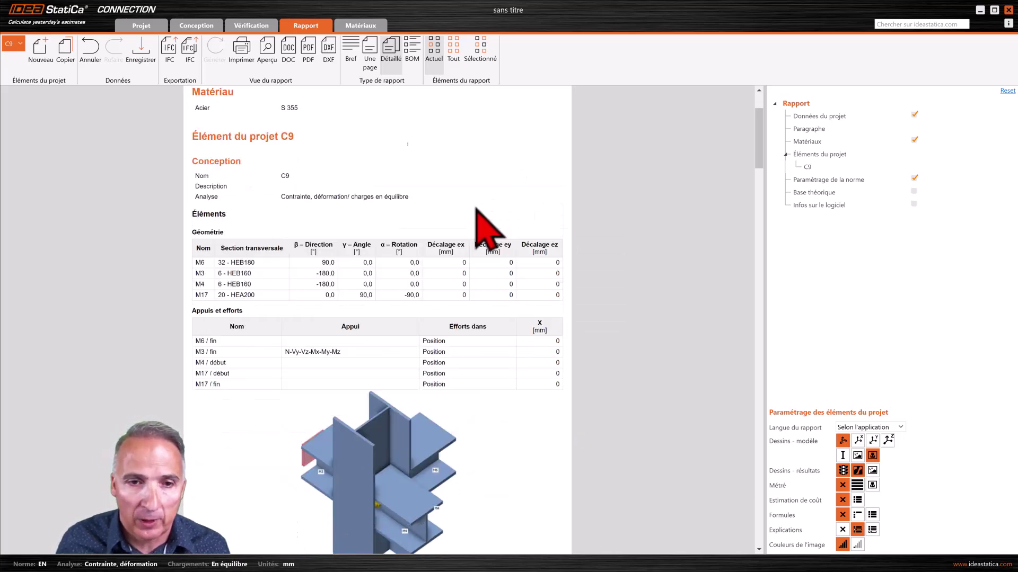
{"action": "scroll", "coordinate": [486, 229], "scroll_direction": "down", "scroll_amount": 2}
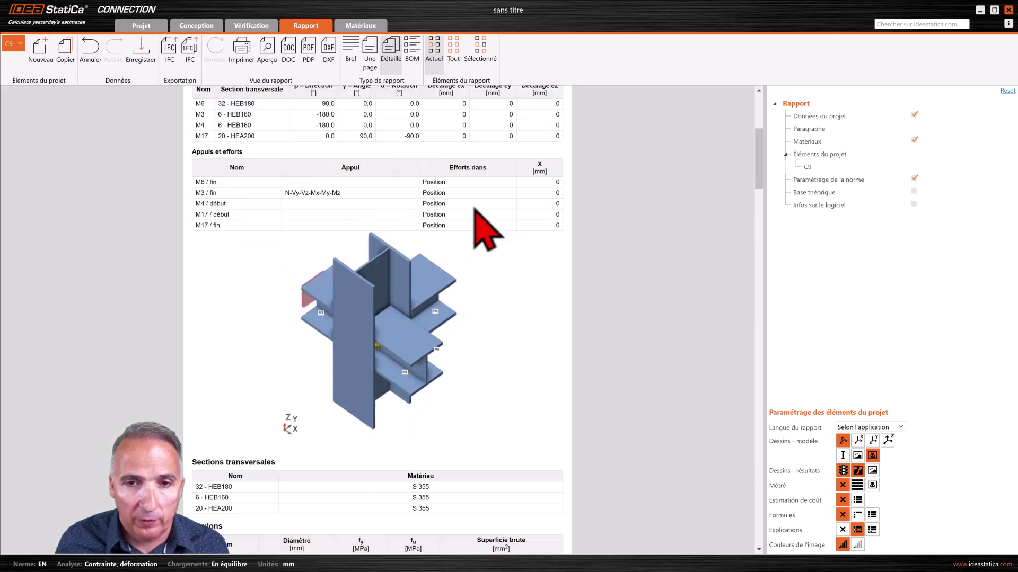
{"action": "scroll", "coordinate": [475, 211], "scroll_direction": "down", "scroll_amount": 12}
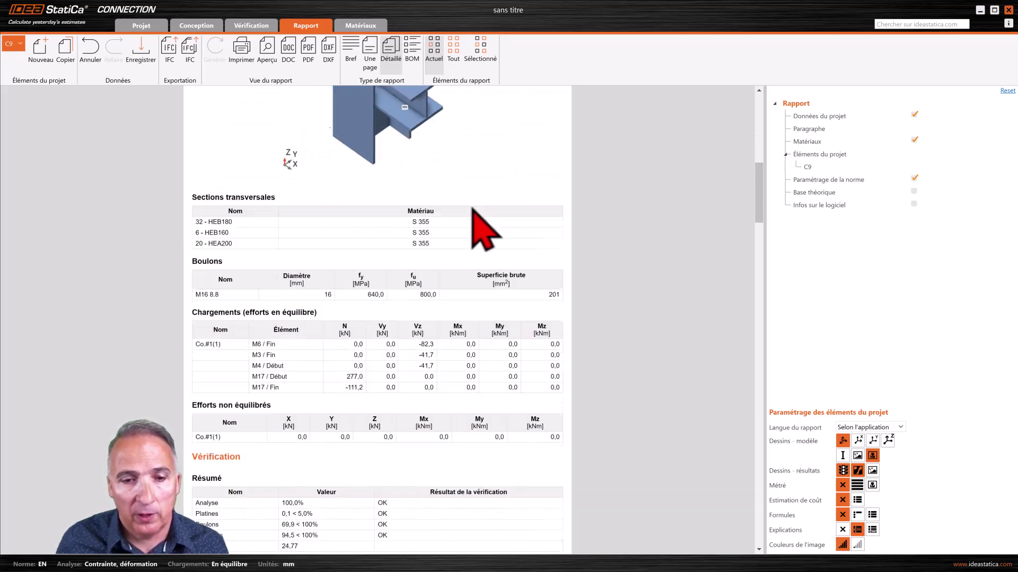
{"action": "scroll", "coordinate": [471, 207], "scroll_direction": "down", "scroll_amount": 10}
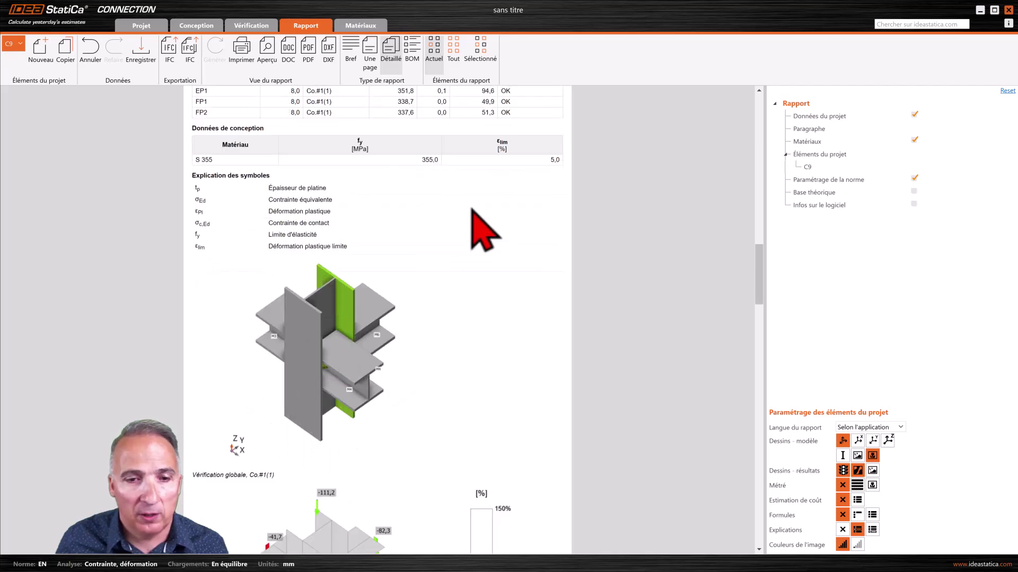
{"action": "scroll", "coordinate": [471, 208], "scroll_direction": "down", "scroll_amount": 10}
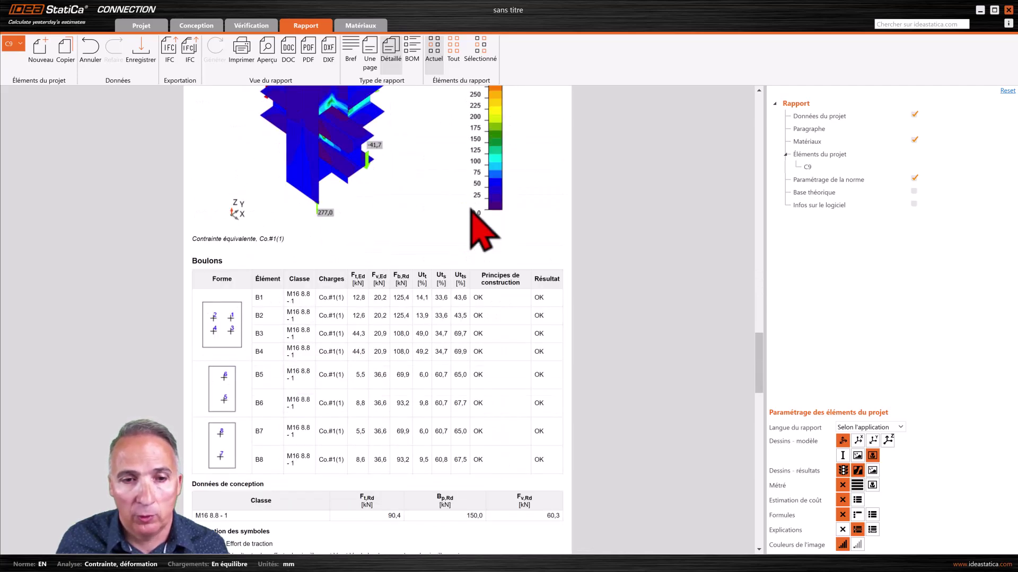
{"action": "scroll", "coordinate": [466, 208], "scroll_direction": "down", "scroll_amount": 12}
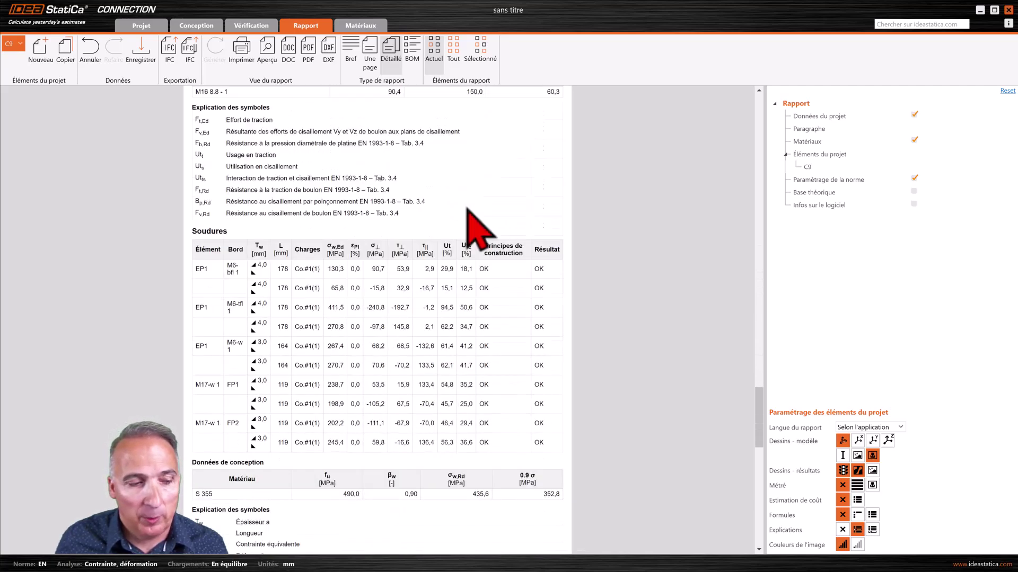
{"action": "scroll", "coordinate": [467, 209], "scroll_direction": "down", "scroll_amount": 9}
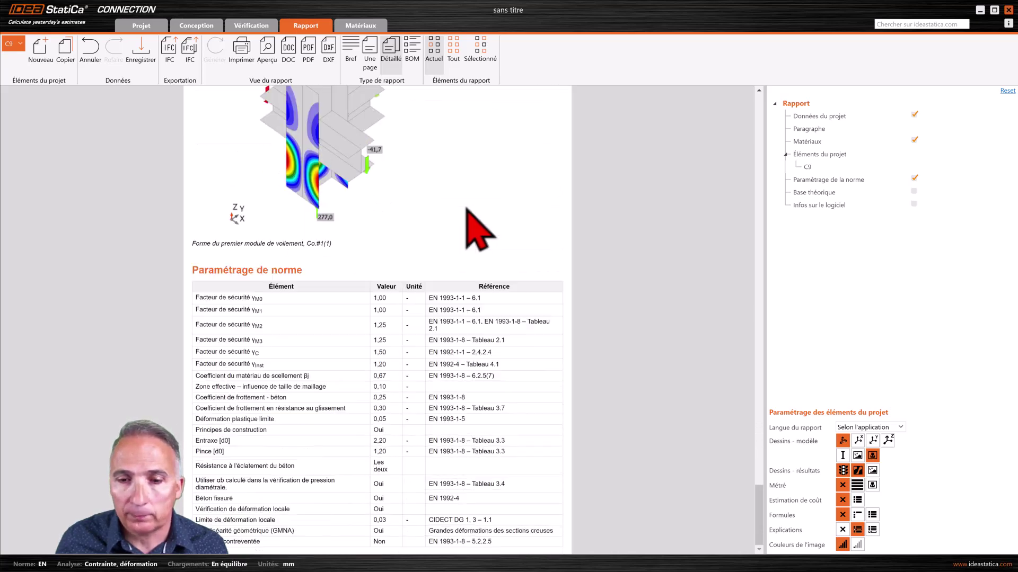
{"action": "scroll", "coordinate": [466, 210], "scroll_direction": "up", "scroll_amount": 1}
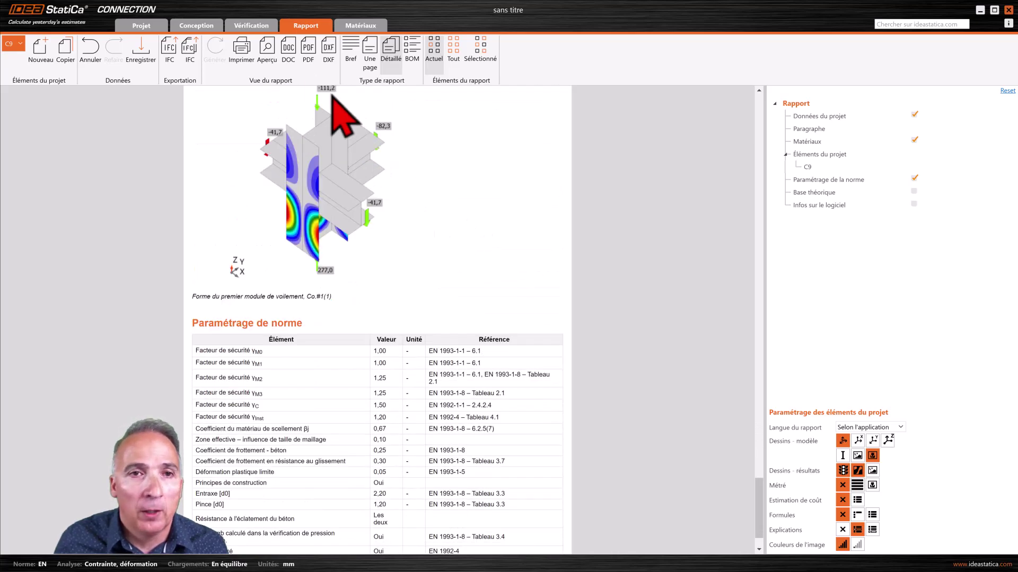
Preview the report for printing, look through its page thumbnails to the last page, and close the preview
{"action": "left_click", "coordinate": [267, 49]}
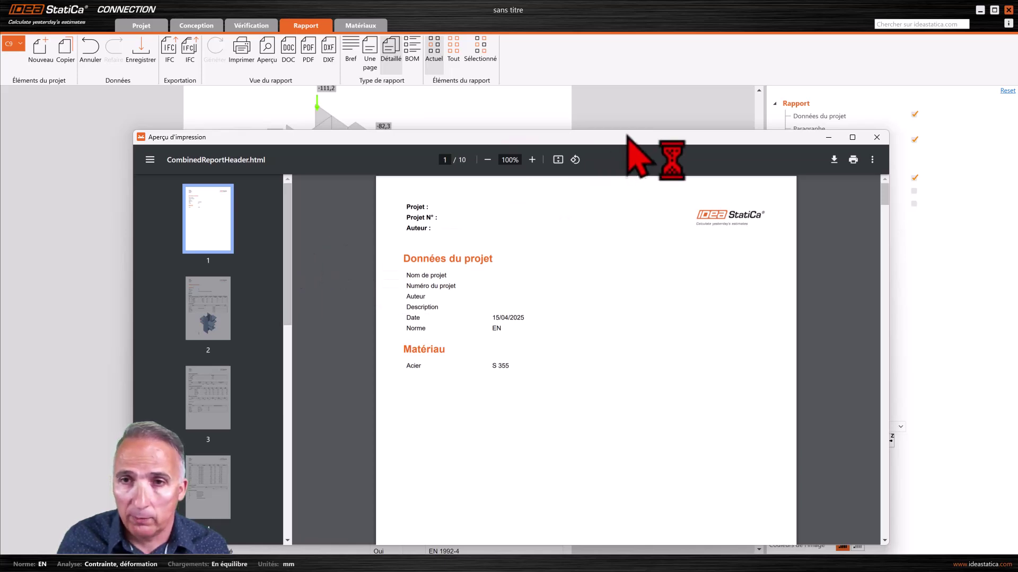
{"action": "left_click_drag", "start_coordinate": [626, 132], "coordinate": [627, 105]}
{"action": "left_click_drag", "start_coordinate": [289, 236], "coordinate": [287, 484]}
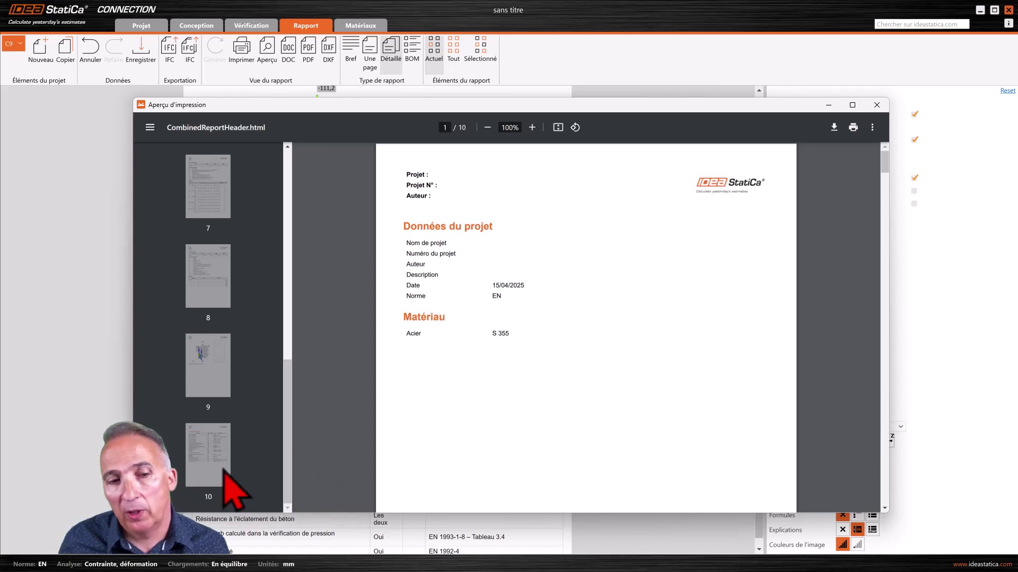
{"action": "left_click", "coordinate": [877, 105]}
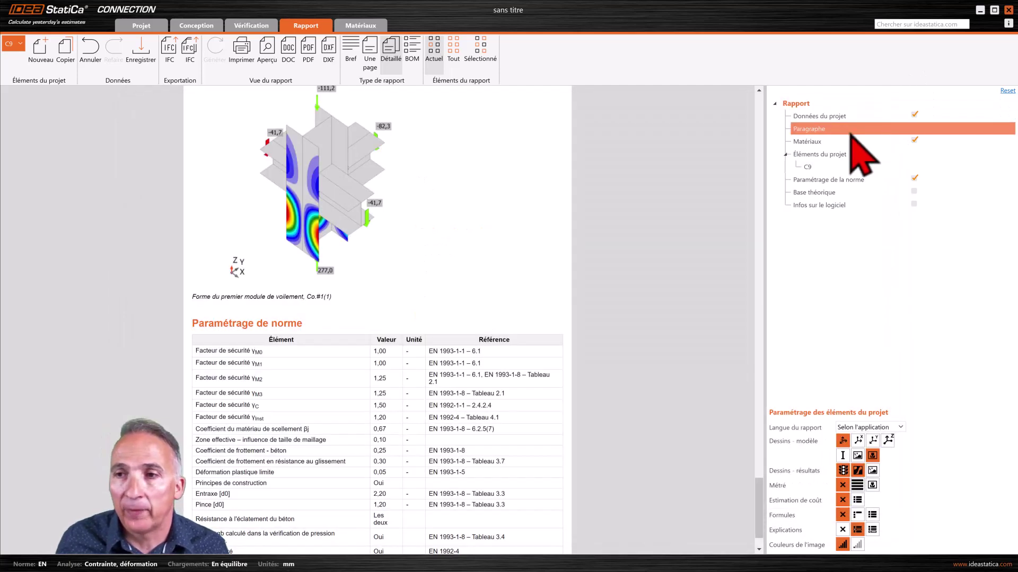
Include the theoretical background and the software information in the report
{"action": "left_click", "coordinate": [914, 192]}
{"action": "left_click", "coordinate": [914, 204]}
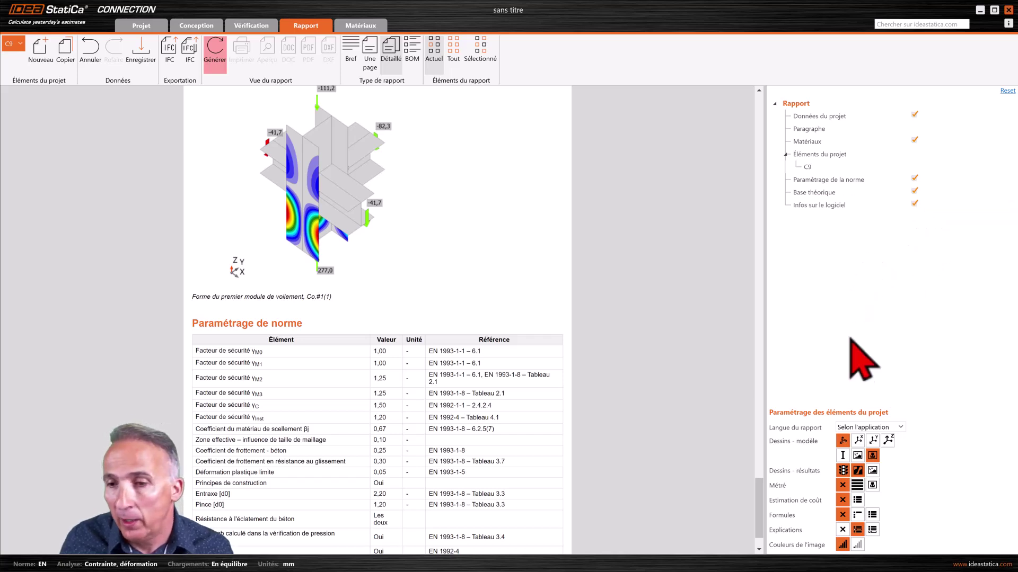
Include all four model view drawings and the additional images in the report, and extend the bill of material with detailed drawings
{"action": "left_click", "coordinate": [872, 440]}
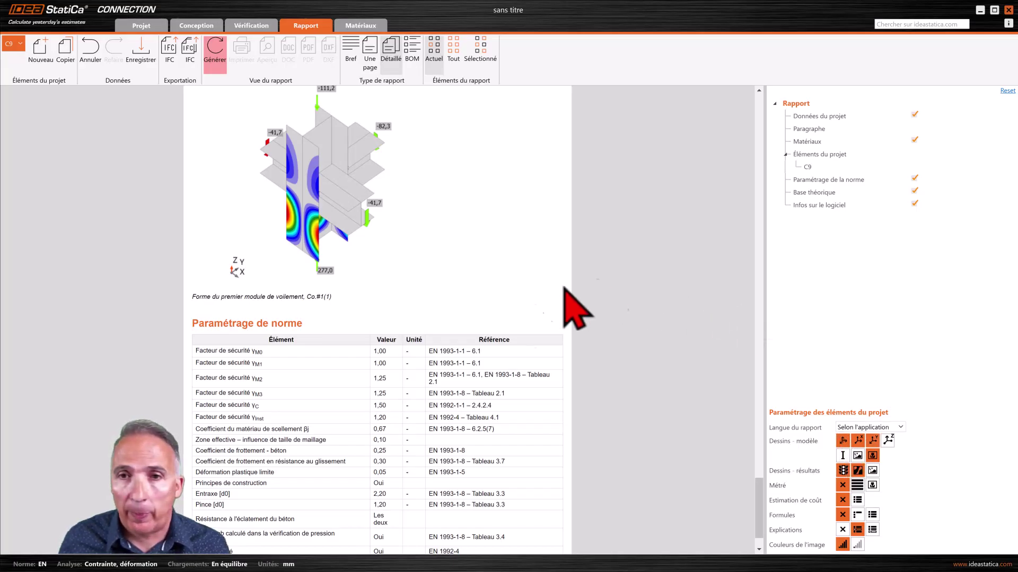
{"action": "left_click", "coordinate": [888, 441]}
{"action": "left_click", "coordinate": [857, 456]}
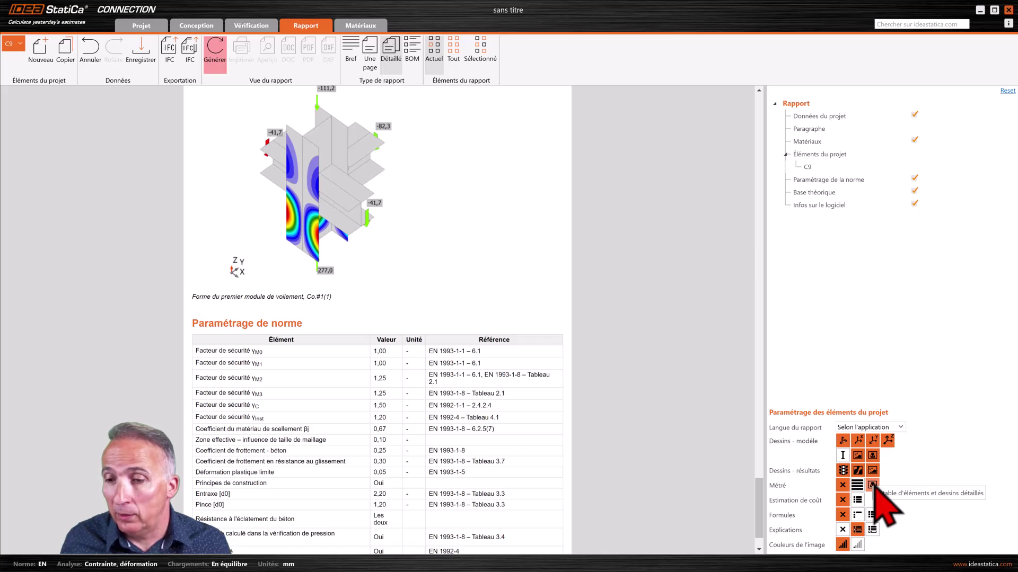
{"action": "left_click", "coordinate": [872, 485]}
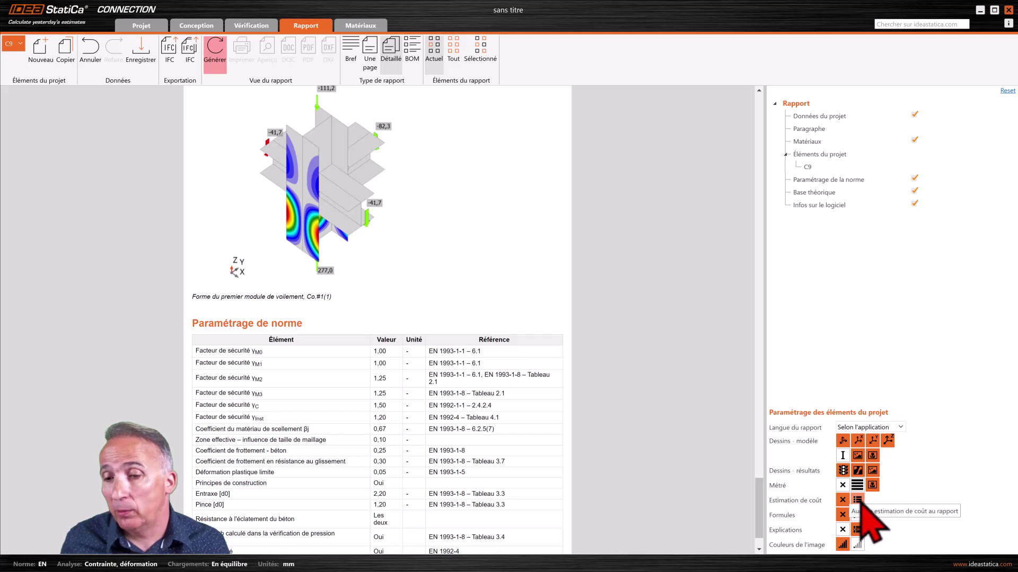
Add the cost estimation to the report, limit formulas to the decisive components, and group the symbol explanations in one table
{"action": "left_click", "coordinate": [858, 500]}
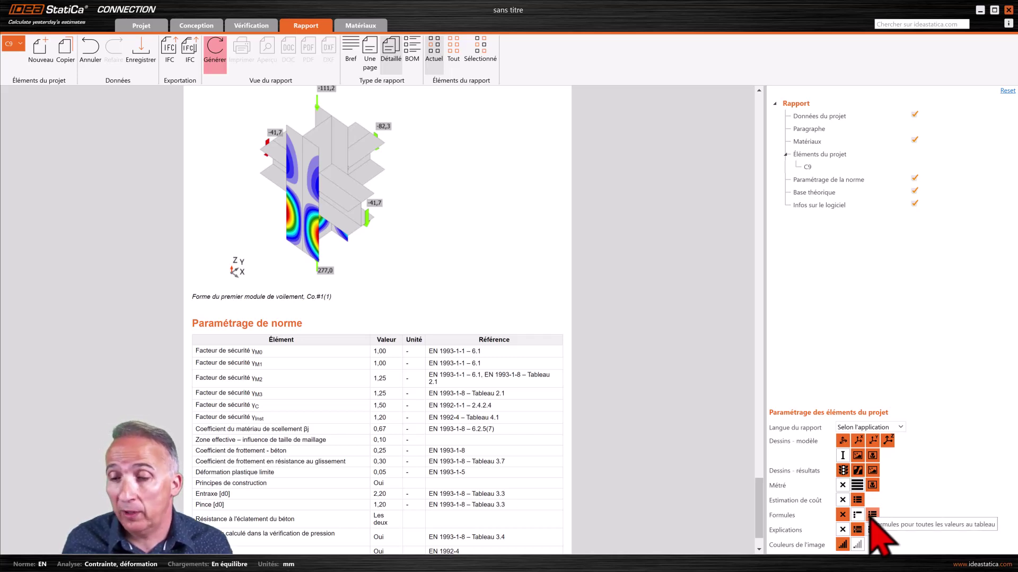
{"action": "left_click", "coordinate": [857, 514]}
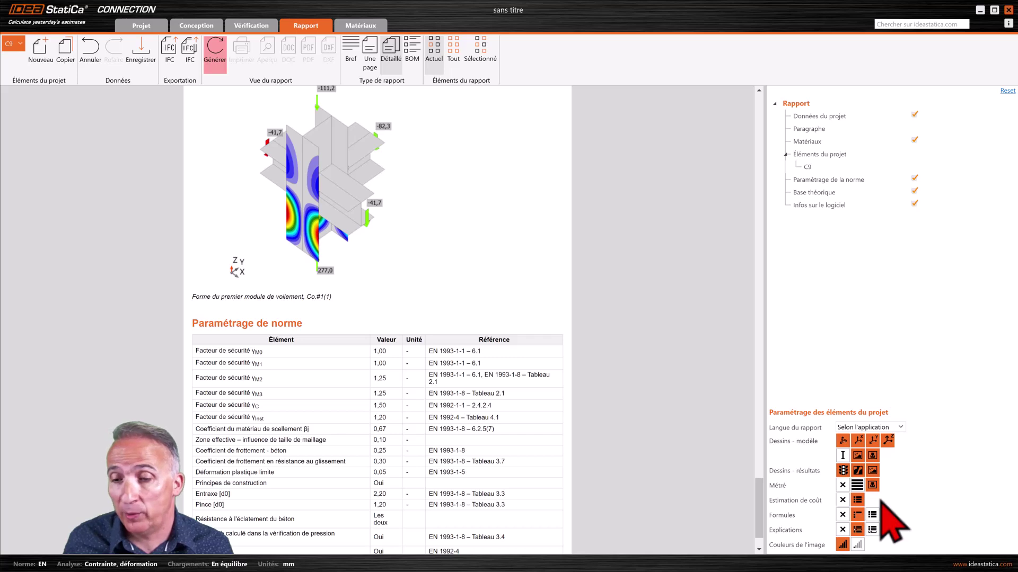
{"action": "left_click", "coordinate": [872, 530]}
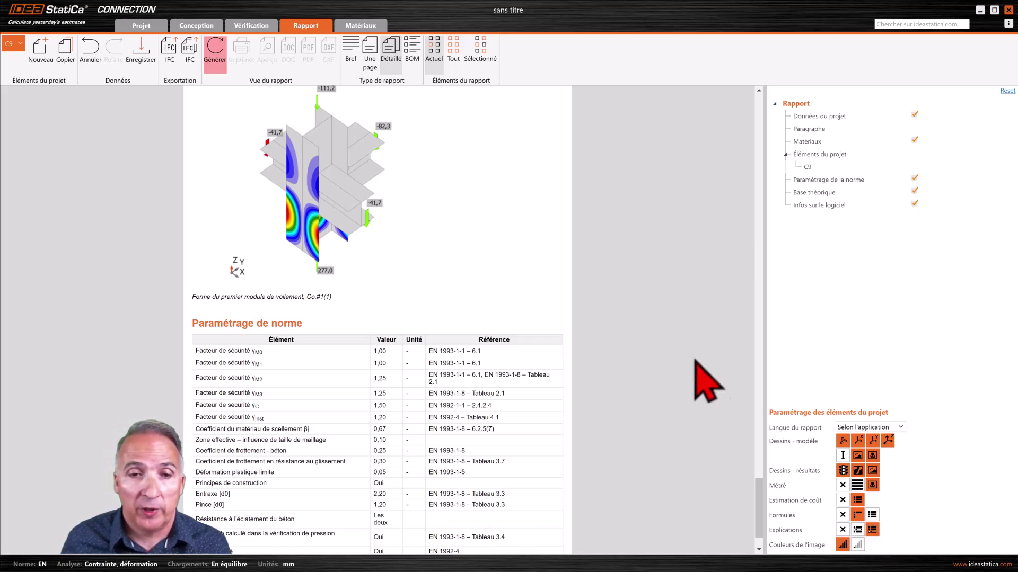
Regenerate the detailed report for joint C9 with the extended content settings
{"action": "scroll", "coordinate": [659, 239], "scroll_direction": "down", "scroll_amount": 1}
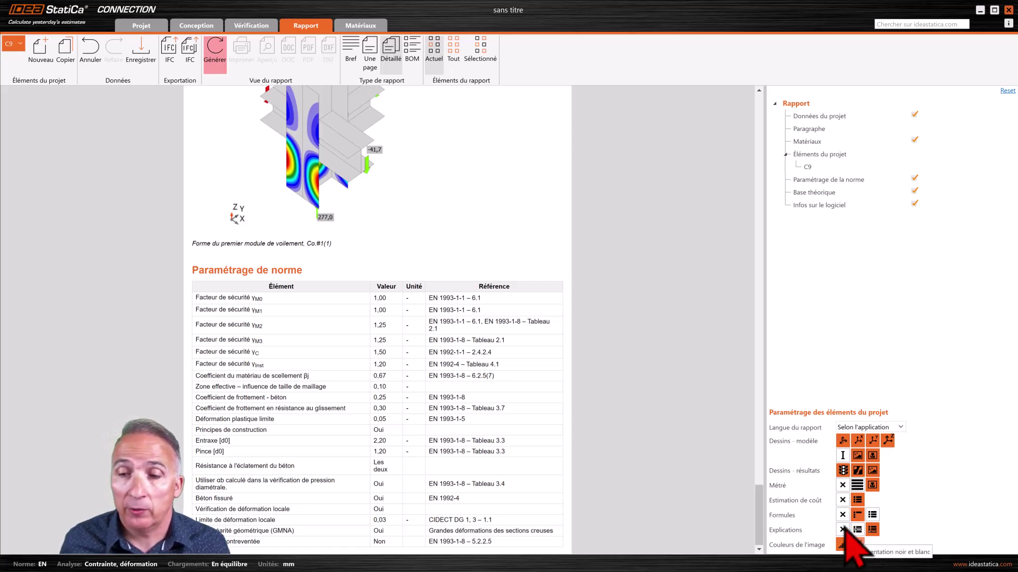
{"action": "scroll", "coordinate": [556, 271], "scroll_direction": "up", "scroll_amount": 4}
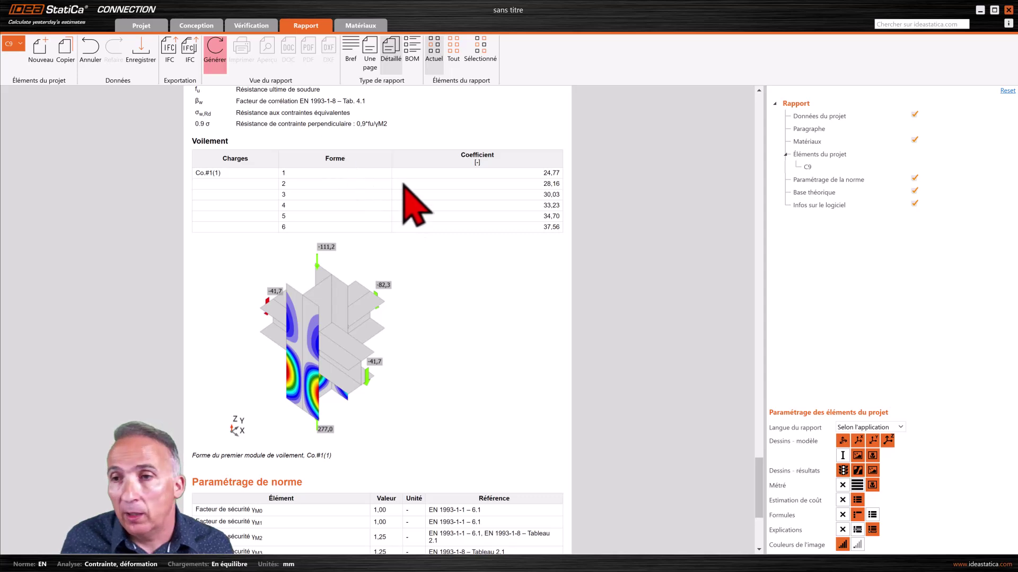
{"action": "scroll", "coordinate": [392, 222], "scroll_direction": "up", "scroll_amount": 2}
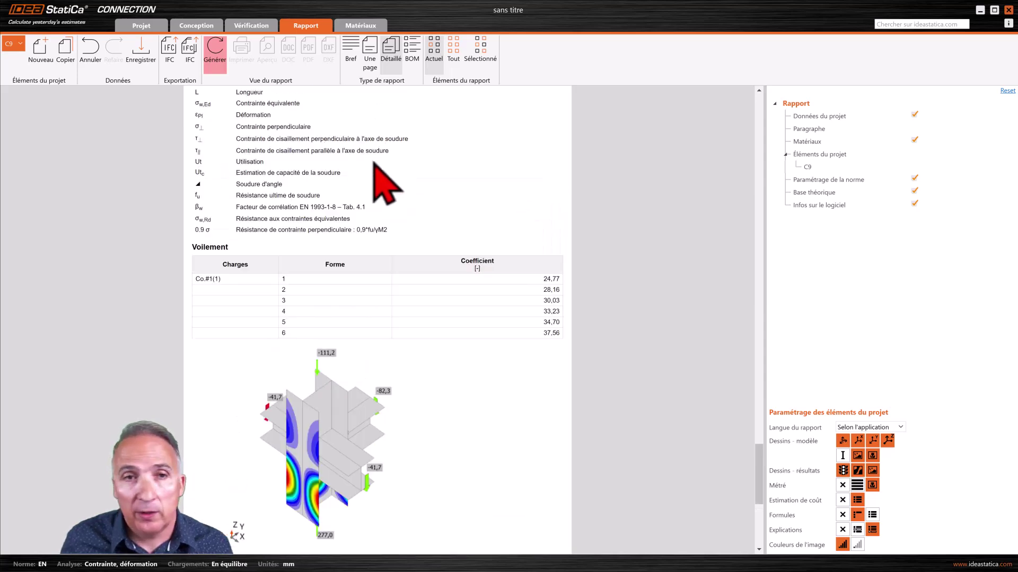
{"action": "left_click", "coordinate": [215, 53]}
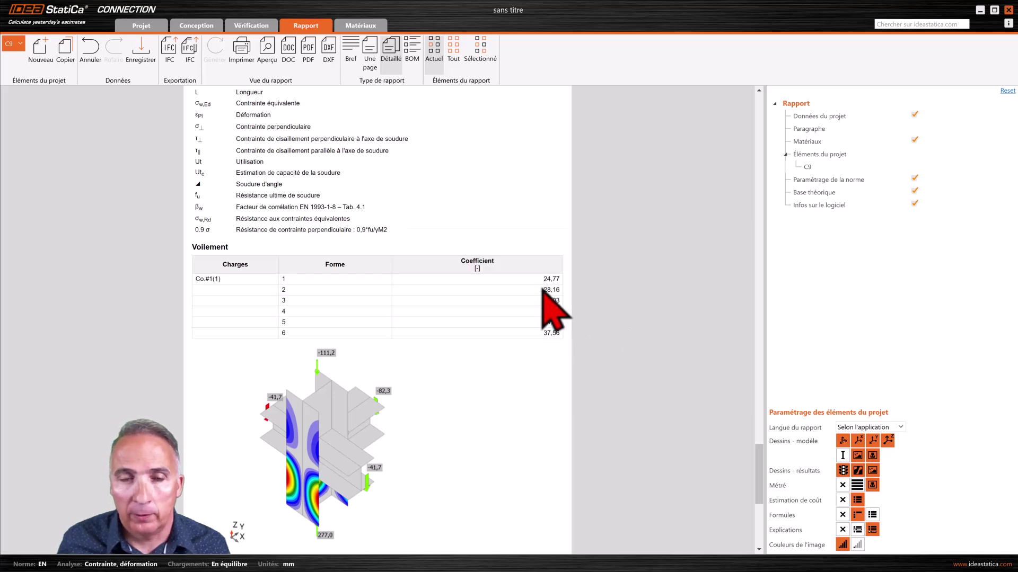
Read through the regenerated report from the project data, model views and loads to the plate checks and the detailed bolt formulas
{"action": "scroll", "coordinate": [509, 297], "scroll_direction": "down", "scroll_amount": 5}
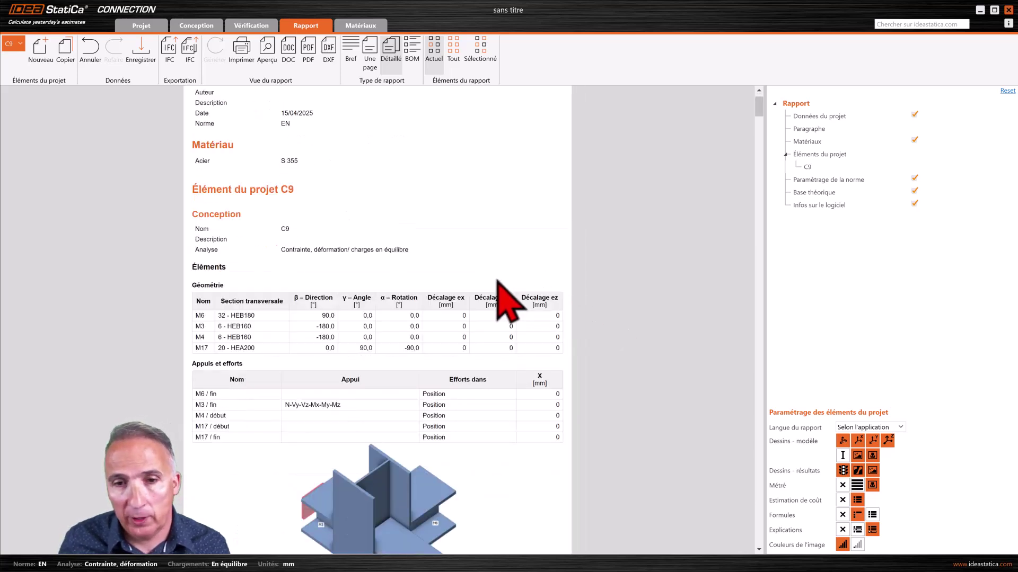
{"action": "scroll", "coordinate": [497, 282], "scroll_direction": "down", "scroll_amount": 8}
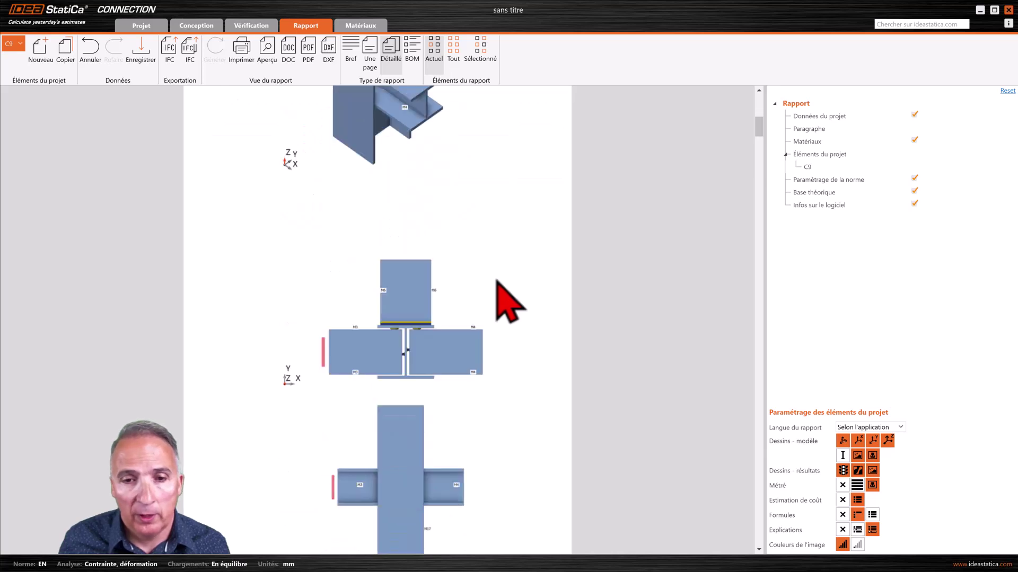
{"action": "scroll", "coordinate": [497, 283], "scroll_direction": "down", "scroll_amount": 6}
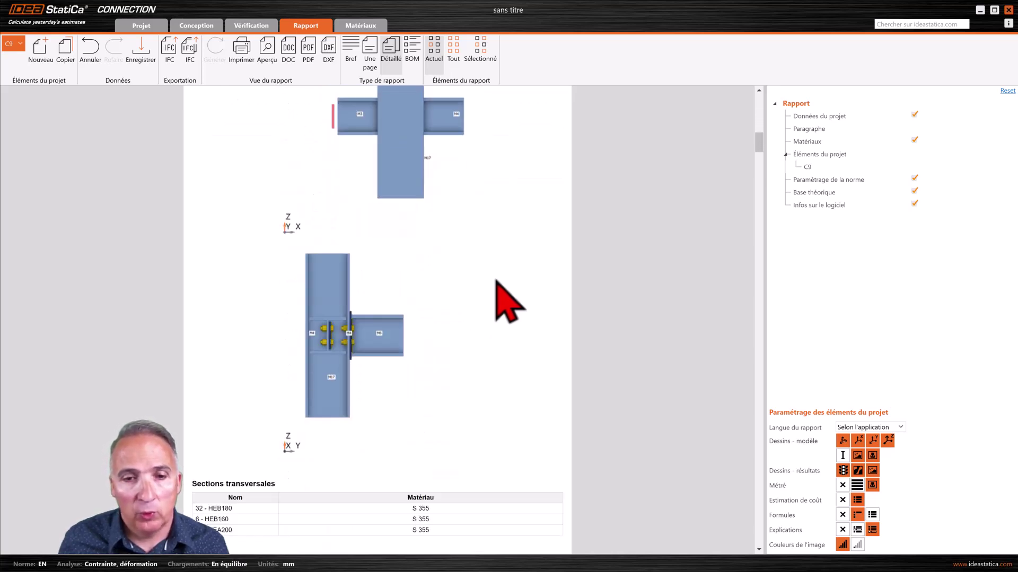
{"action": "scroll", "coordinate": [496, 282], "scroll_direction": "down", "scroll_amount": 7}
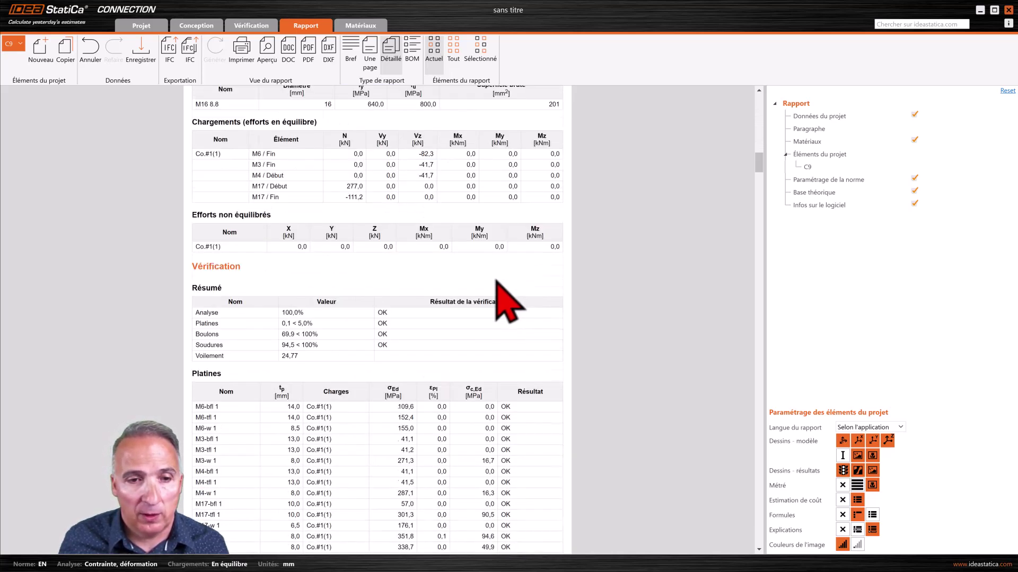
{"action": "scroll", "coordinate": [497, 282], "scroll_direction": "down", "scroll_amount": 10}
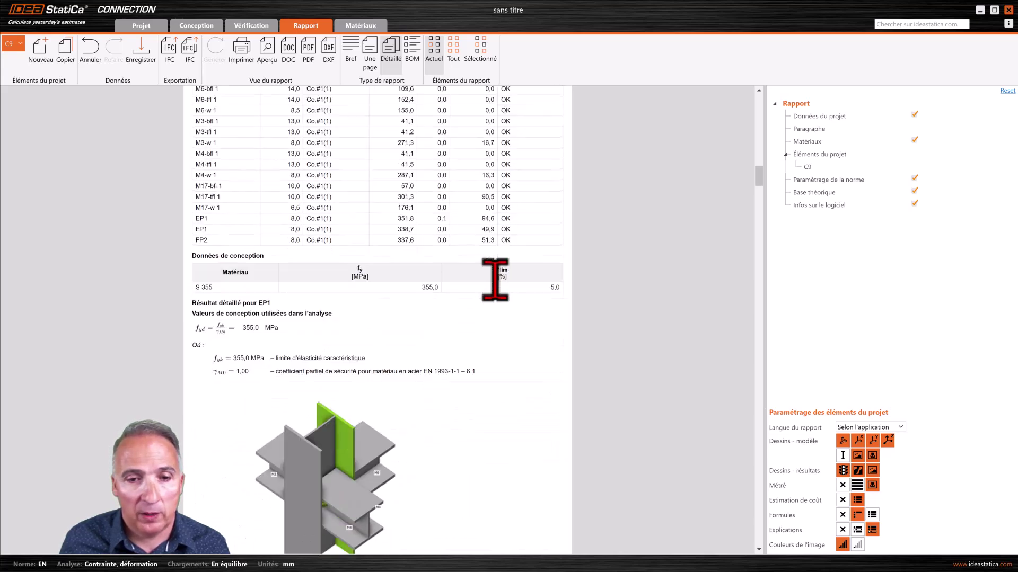
{"action": "scroll", "coordinate": [495, 280], "scroll_direction": "down", "scroll_amount": 13}
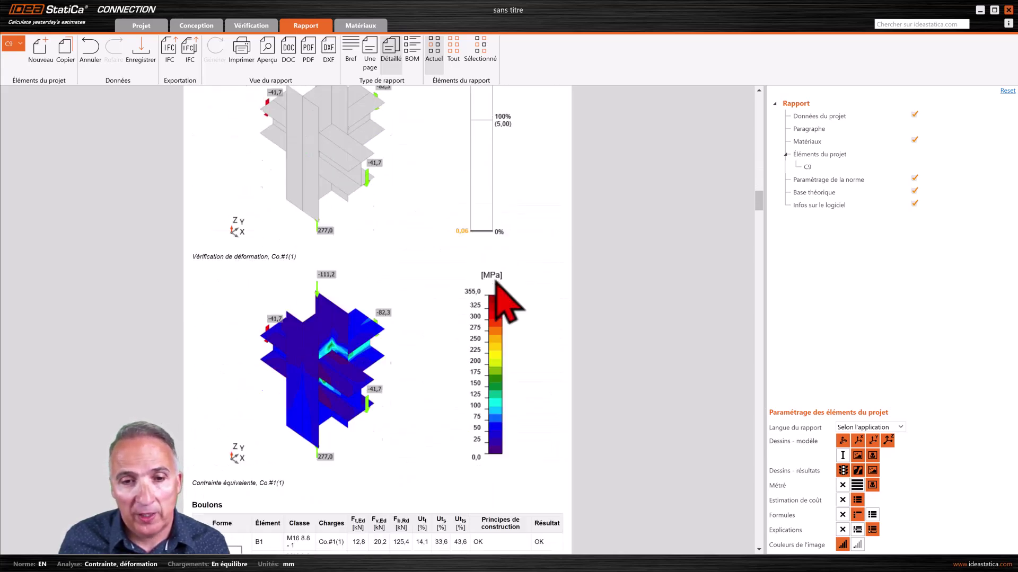
{"action": "scroll", "coordinate": [496, 282], "scroll_direction": "down", "scroll_amount": 8}
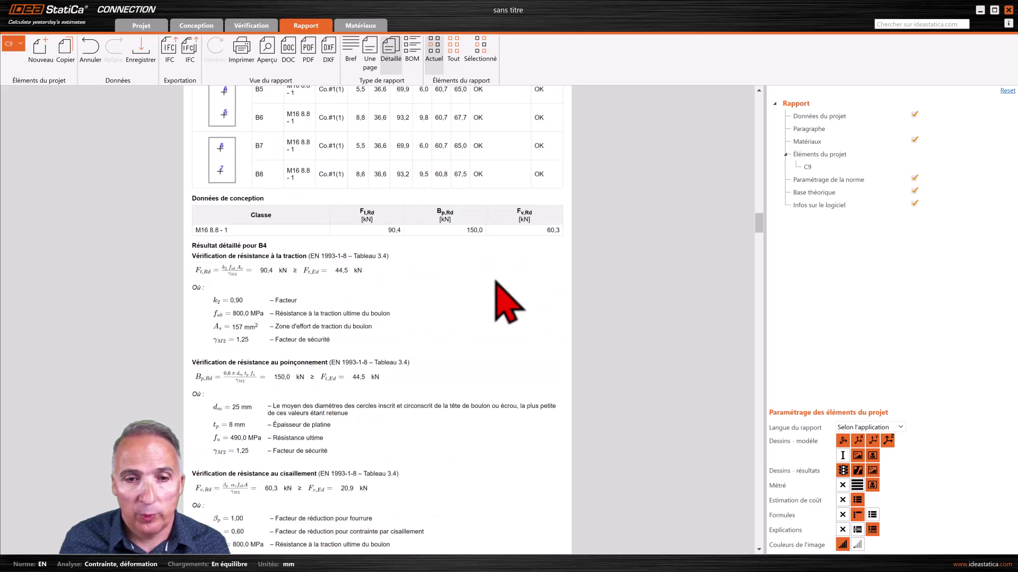
{"action": "scroll", "coordinate": [496, 282], "scroll_direction": "down", "scroll_amount": 20}
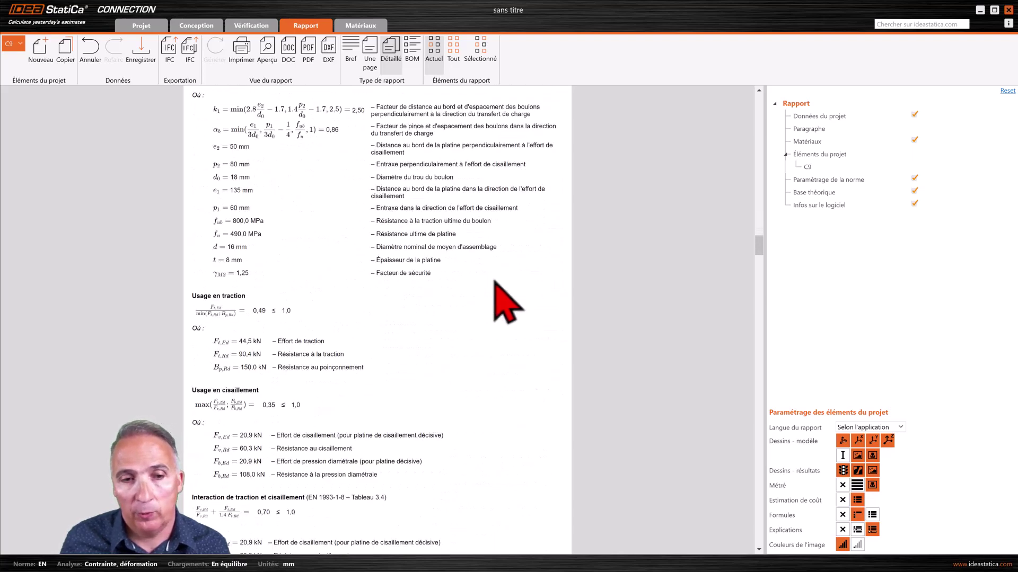
Examine the cost estimation, the bill of material, the dimensioned plate and member drawings, and the table of symbol explanations
{"action": "scroll", "coordinate": [496, 282], "scroll_direction": "down", "scroll_amount": 20}
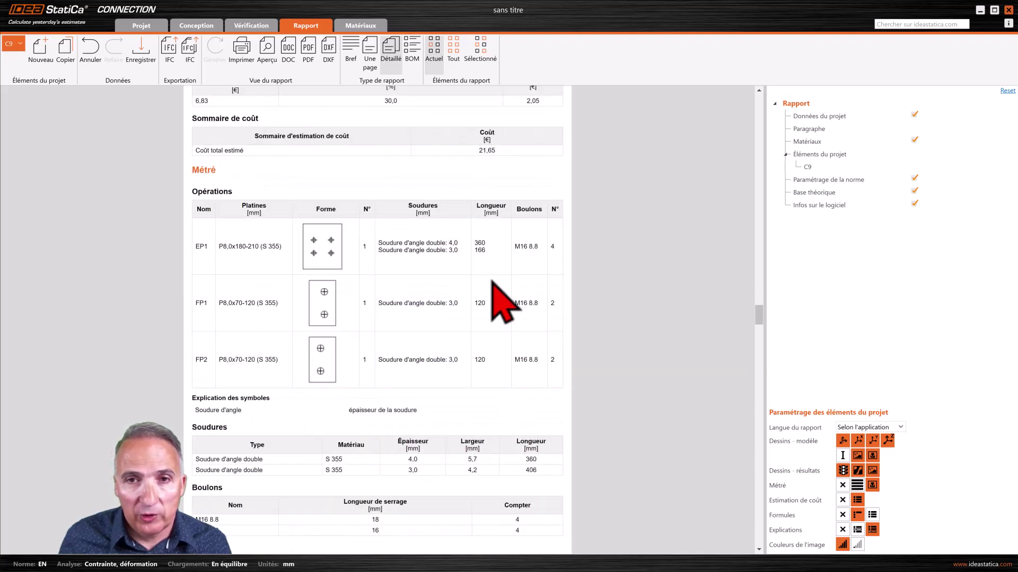
{"action": "scroll", "coordinate": [492, 281], "scroll_direction": "up", "scroll_amount": 3}
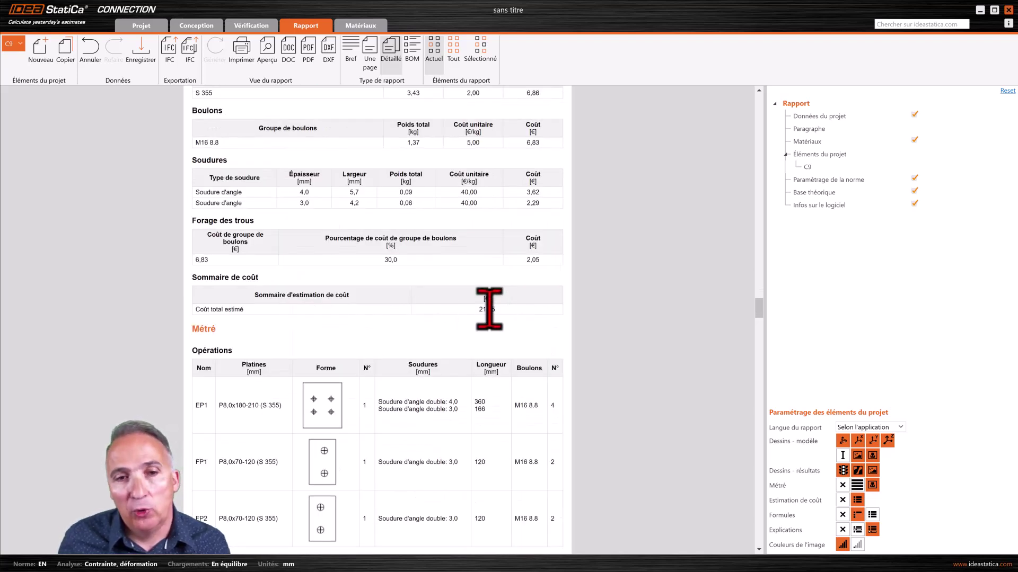
{"action": "scroll", "coordinate": [488, 308], "scroll_direction": "down", "scroll_amount": 15}
{"action": "scroll", "coordinate": [498, 326], "scroll_direction": "down", "scroll_amount": 3}
{"action": "scroll", "coordinate": [499, 326], "scroll_direction": "up", "scroll_amount": 4}
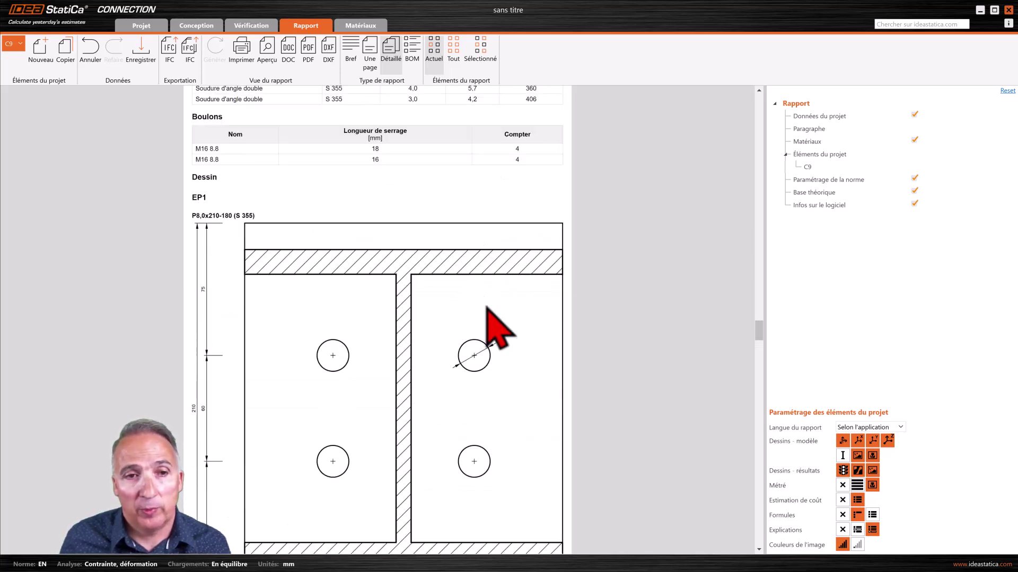
{"action": "scroll", "coordinate": [487, 308], "scroll_direction": "down", "scroll_amount": 10}
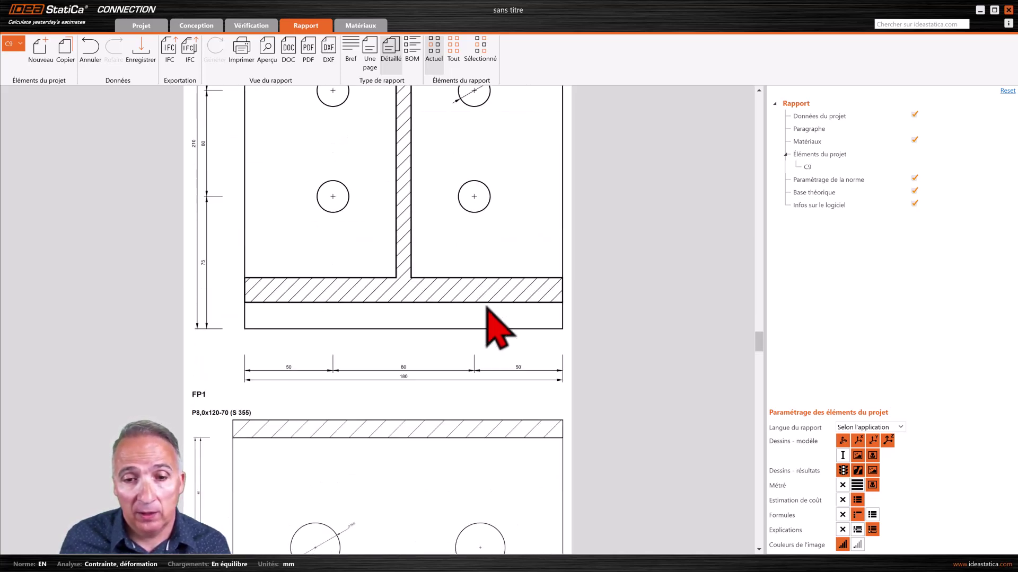
{"action": "scroll", "coordinate": [498, 329], "scroll_direction": "down", "scroll_amount": 10}
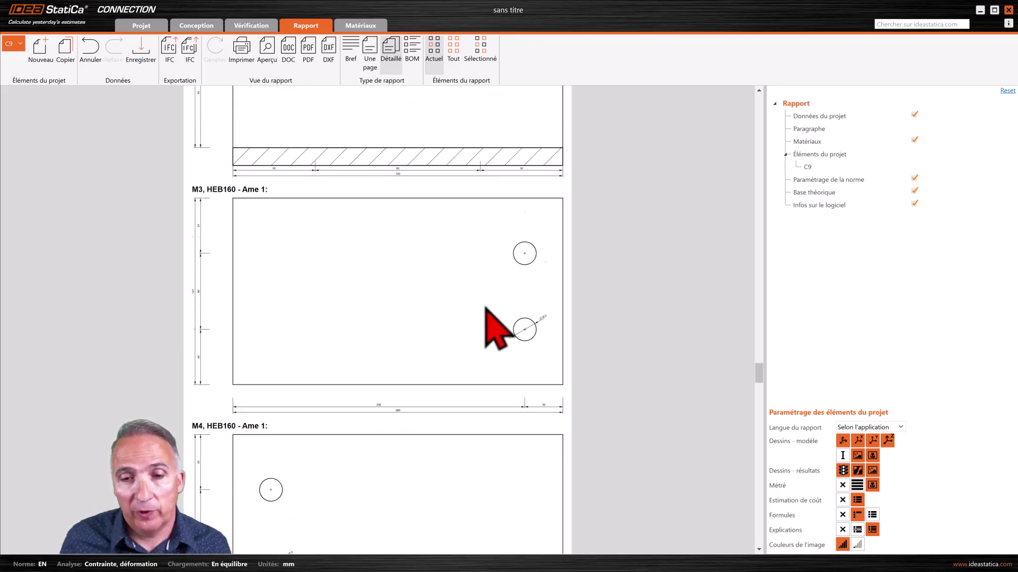
{"action": "scroll", "coordinate": [485, 307], "scroll_direction": "down", "scroll_amount": 12}
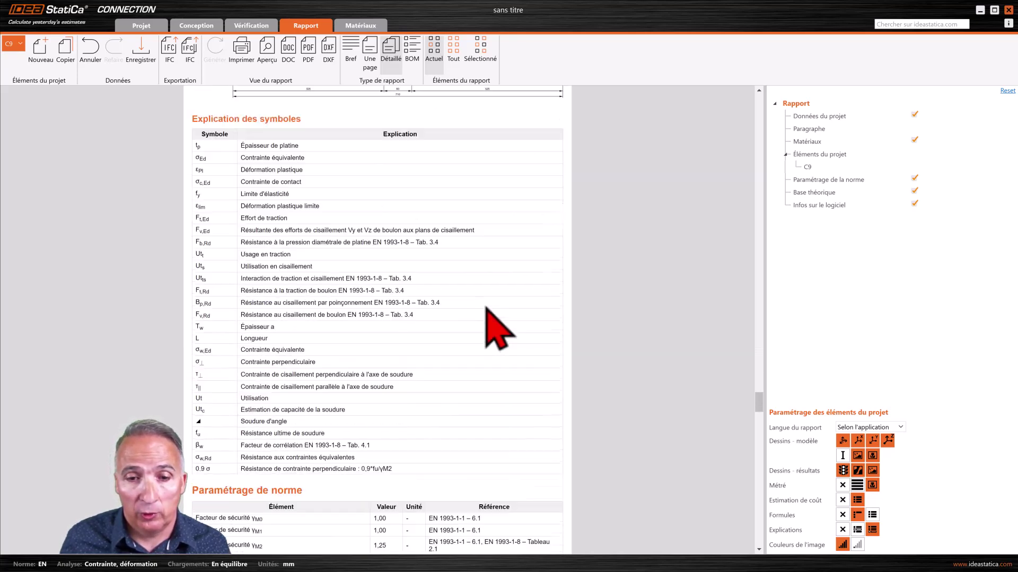
Skim the theoretical background chapters on the CBFEM method, the bolt models and the load transfer
{"action": "scroll", "coordinate": [495, 329], "scroll_direction": "down", "scroll_amount": 12}
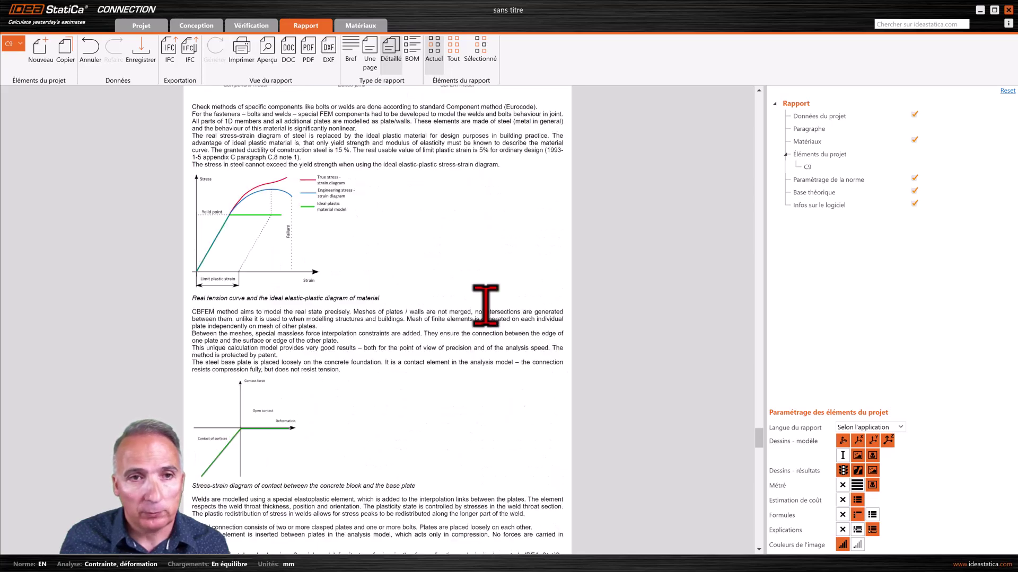
{"action": "scroll", "coordinate": [485, 306], "scroll_direction": "up", "scroll_amount": 3}
{"action": "scroll", "coordinate": [485, 305], "scroll_direction": "down", "scroll_amount": 12}
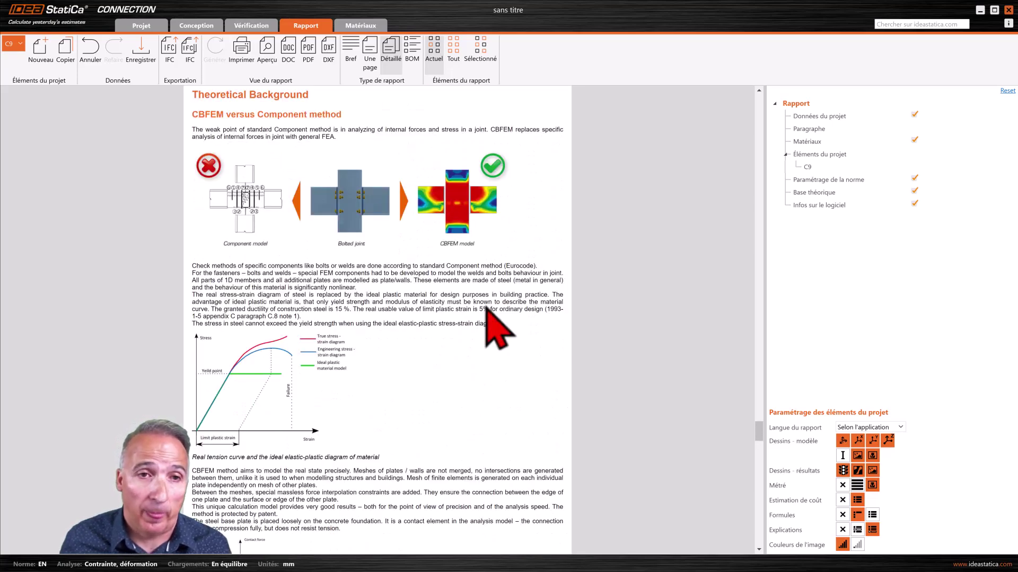
{"action": "scroll", "coordinate": [486, 308], "scroll_direction": "down", "scroll_amount": 12}
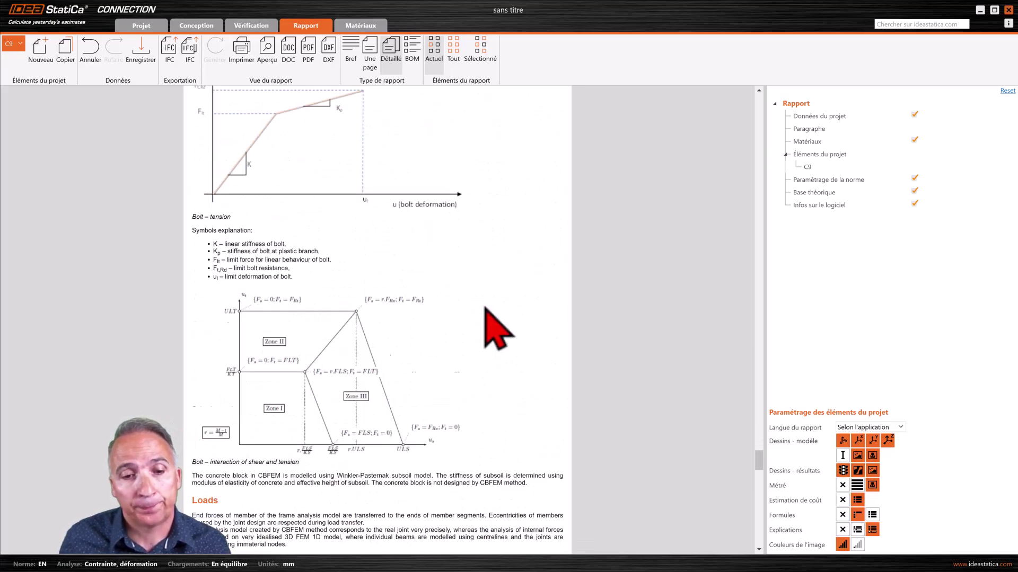
{"action": "scroll", "coordinate": [496, 328], "scroll_direction": "down", "scroll_amount": 15}
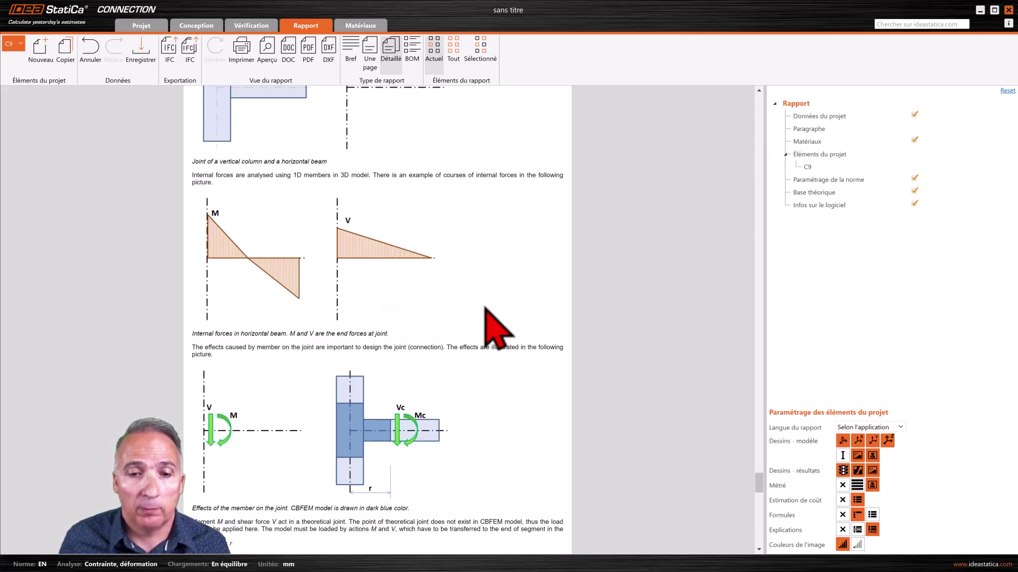
Go to the software information ending the report, preview the report for printing, and close the preview
{"action": "scroll", "coordinate": [486, 308], "scroll_direction": "down", "scroll_amount": 15}
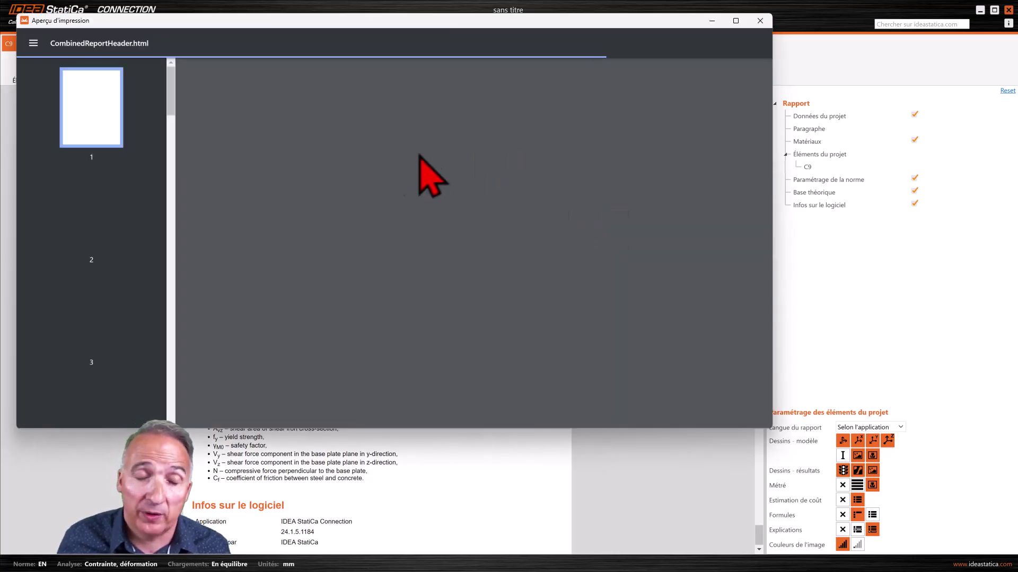
{"action": "left_click_drag", "start_coordinate": [171, 97], "coordinate": [207, 87]}
{"action": "left_click", "coordinate": [760, 21]}
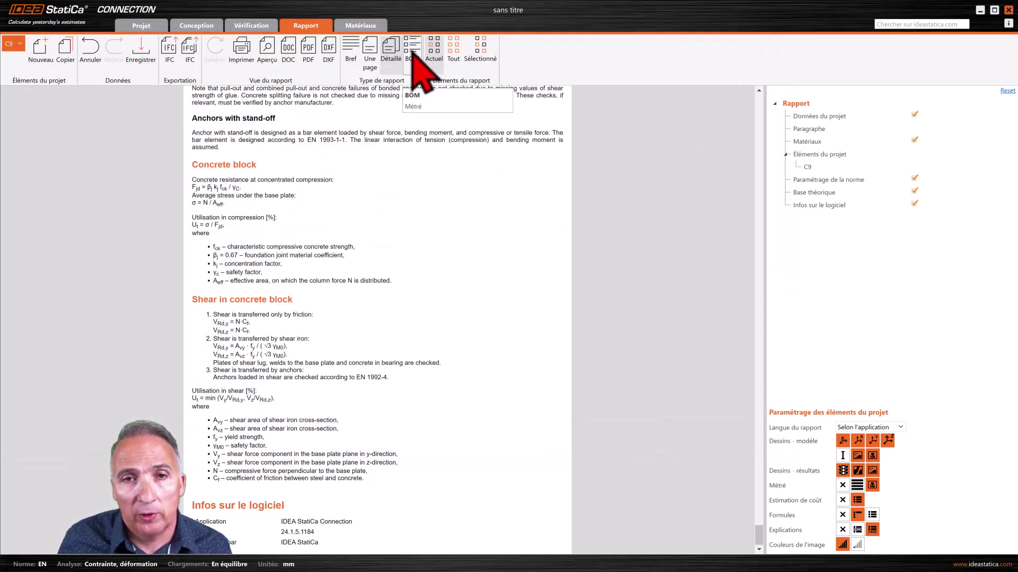
Switch the report type to bill of material (BOM) and generate the report
{"action": "left_click", "coordinate": [412, 52]}
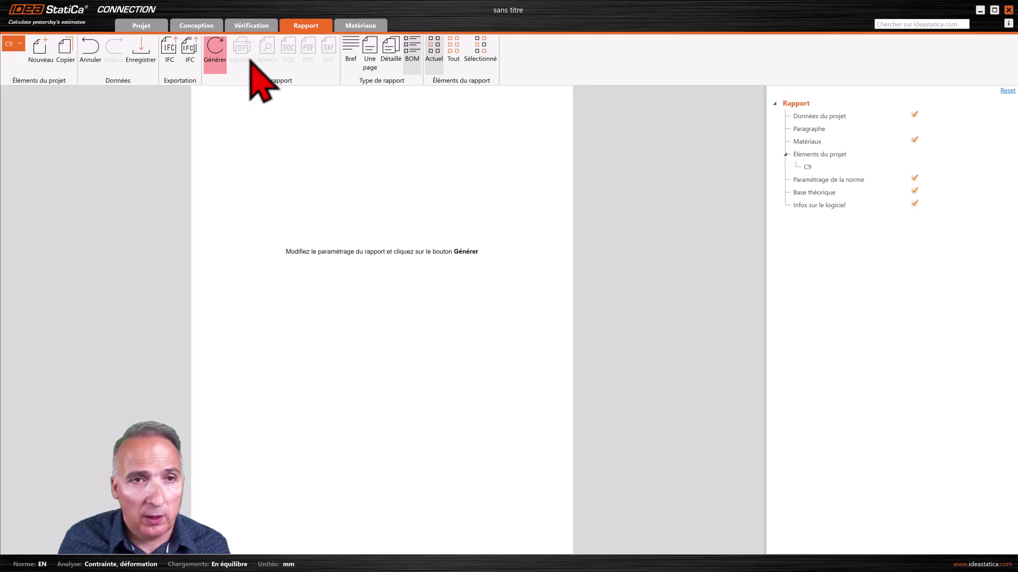
{"action": "left_click", "coordinate": [218, 61]}
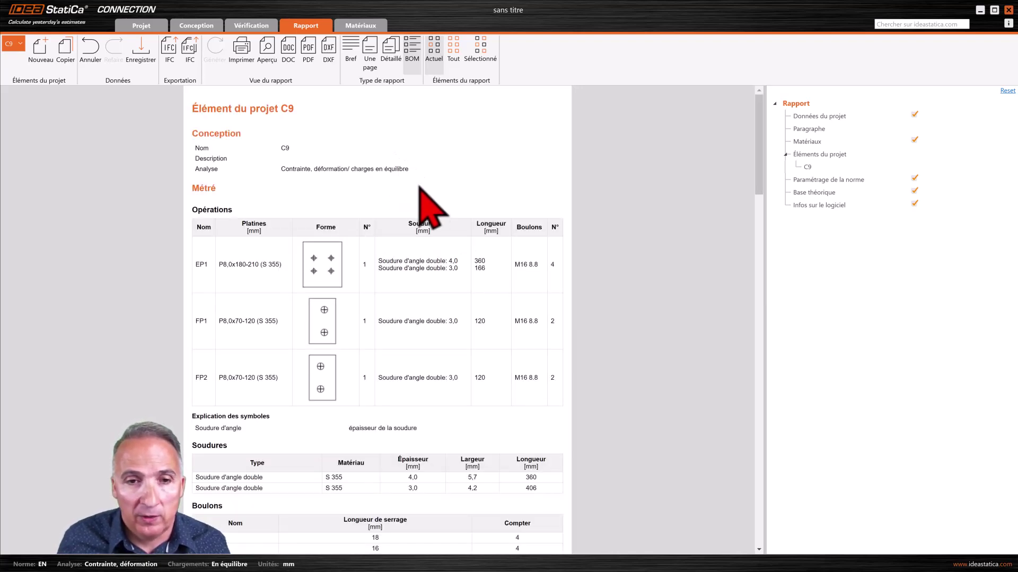
Look through the bill of material report, from the operations, weld and bolt tables to the drawings, and return to its beginning
{"action": "scroll", "coordinate": [421, 227], "scroll_direction": "down", "scroll_amount": 2}
{"action": "scroll", "coordinate": [419, 208], "scroll_direction": "down", "scroll_amount": 6}
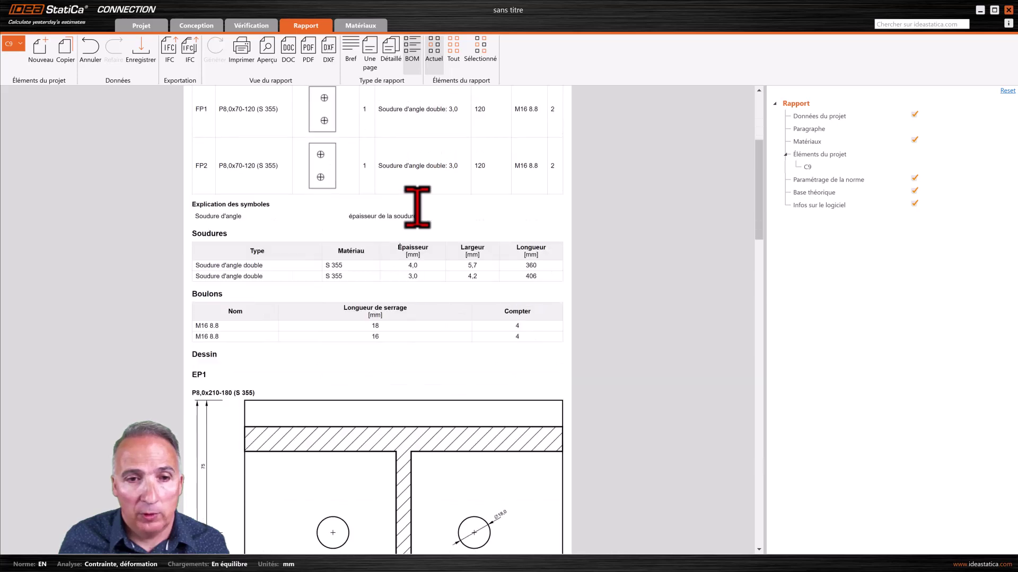
{"action": "scroll", "coordinate": [418, 208], "scroll_direction": "down", "scroll_amount": 13}
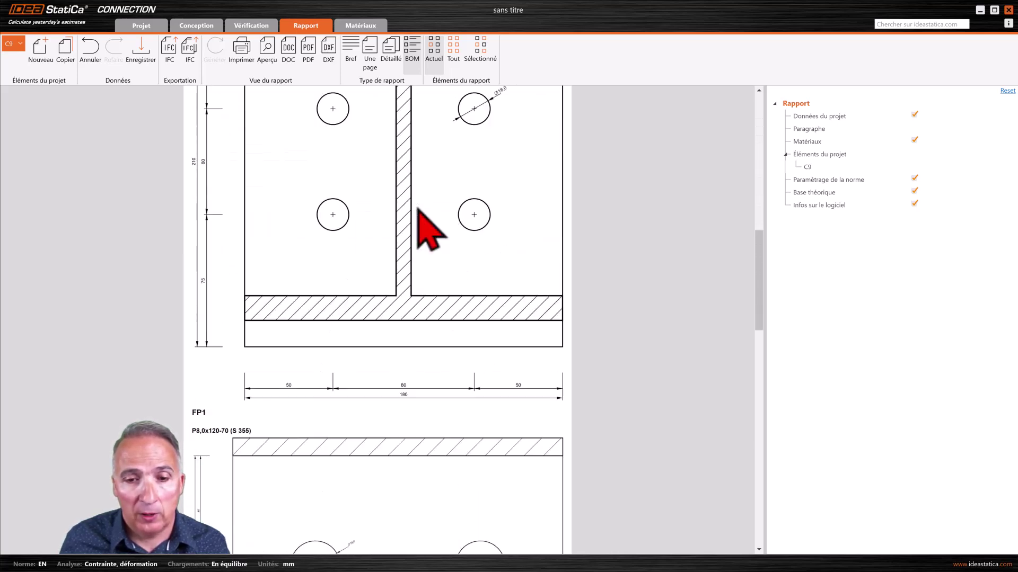
{"action": "scroll", "coordinate": [418, 208], "scroll_direction": "down", "scroll_amount": 20}
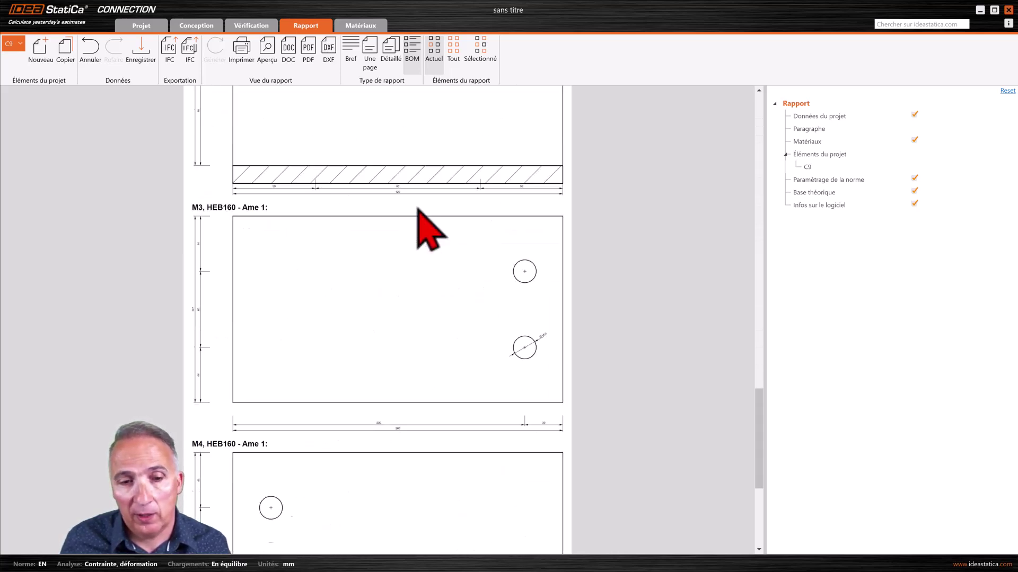
{"action": "scroll", "coordinate": [419, 208], "scroll_direction": "up", "scroll_amount": 20}
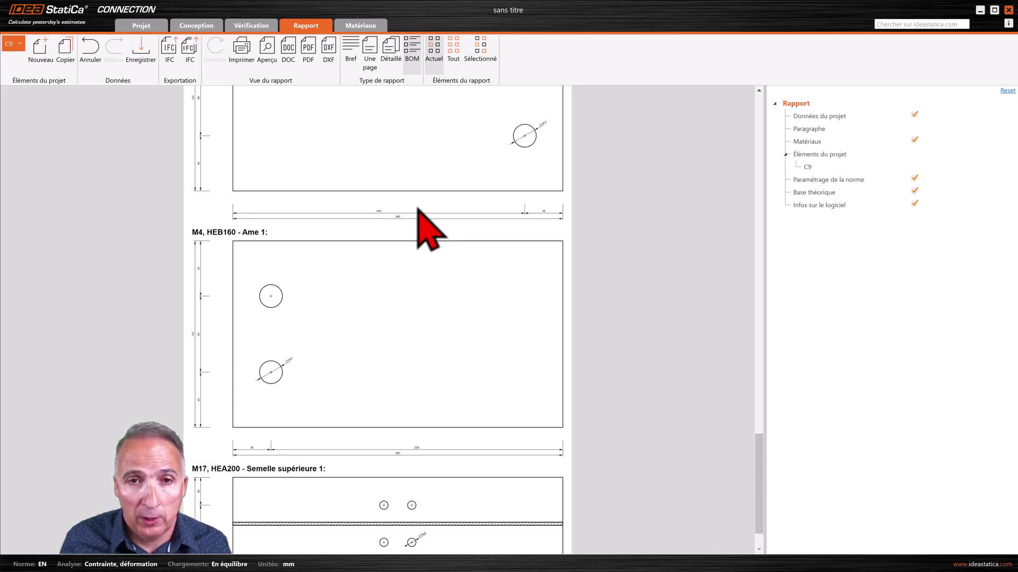
{"action": "scroll", "coordinate": [419, 212], "scroll_direction": "up", "scroll_amount": 16}
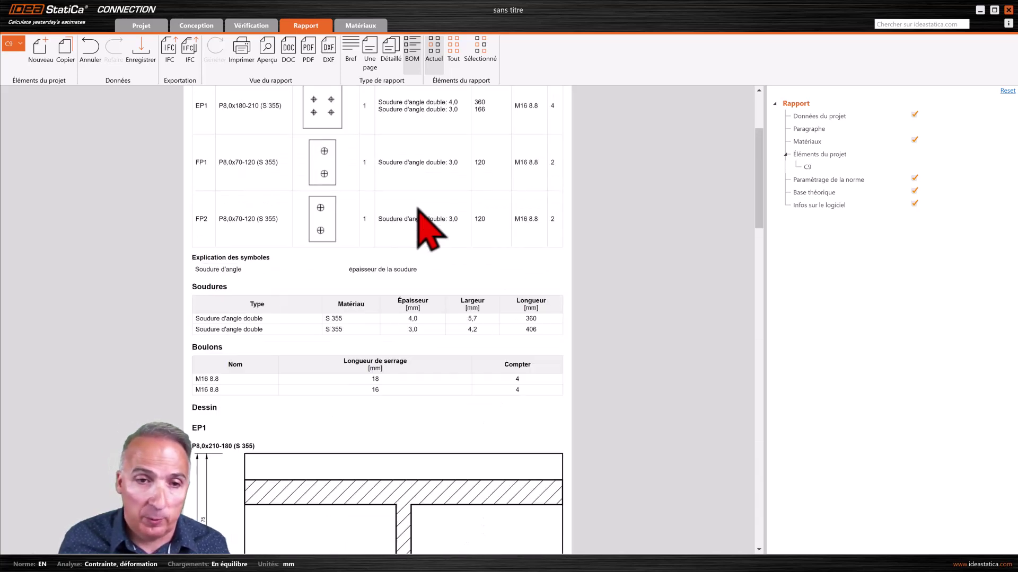
{"action": "scroll", "coordinate": [397, 212], "scroll_direction": "up", "scroll_amount": 6}
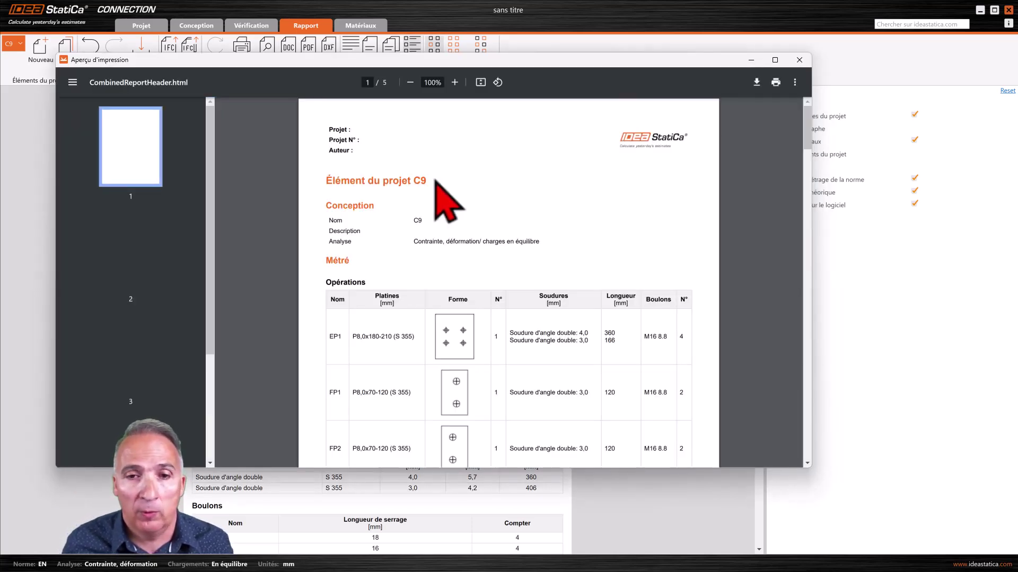
Preview the bill of material report for printing and look through its table and drawing pages
{"action": "scroll", "coordinate": [509, 228], "scroll_direction": "down", "scroll_amount": 7}
{"action": "scroll", "coordinate": [524, 252], "scroll_direction": "down", "scroll_amount": 15}
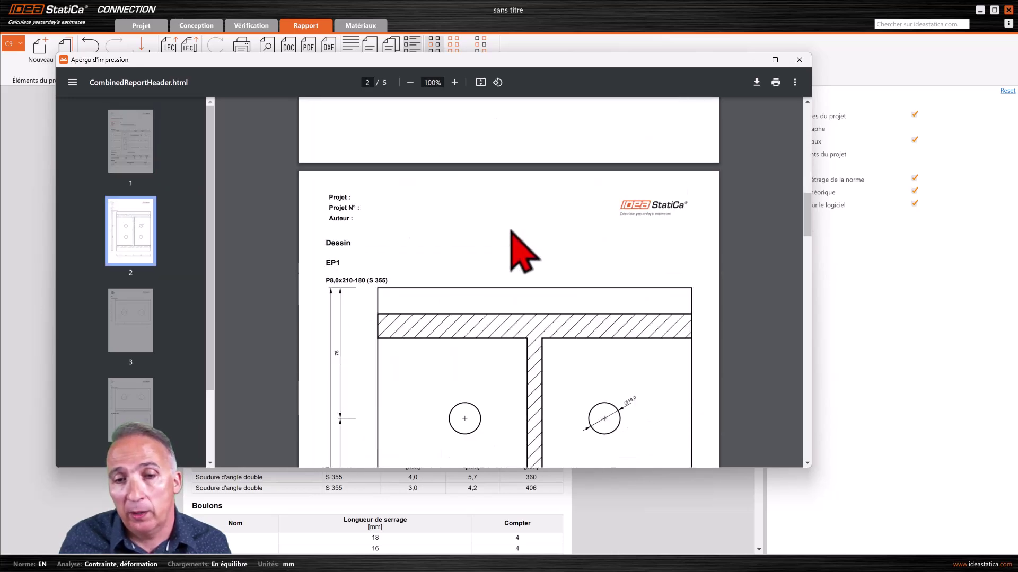
{"action": "scroll", "coordinate": [522, 250], "scroll_direction": "down", "scroll_amount": 10}
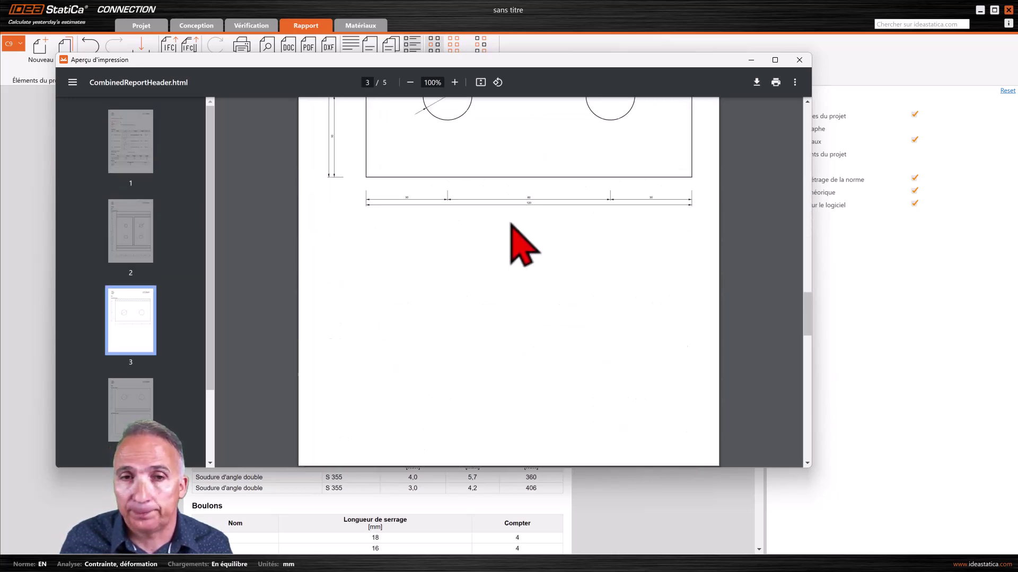